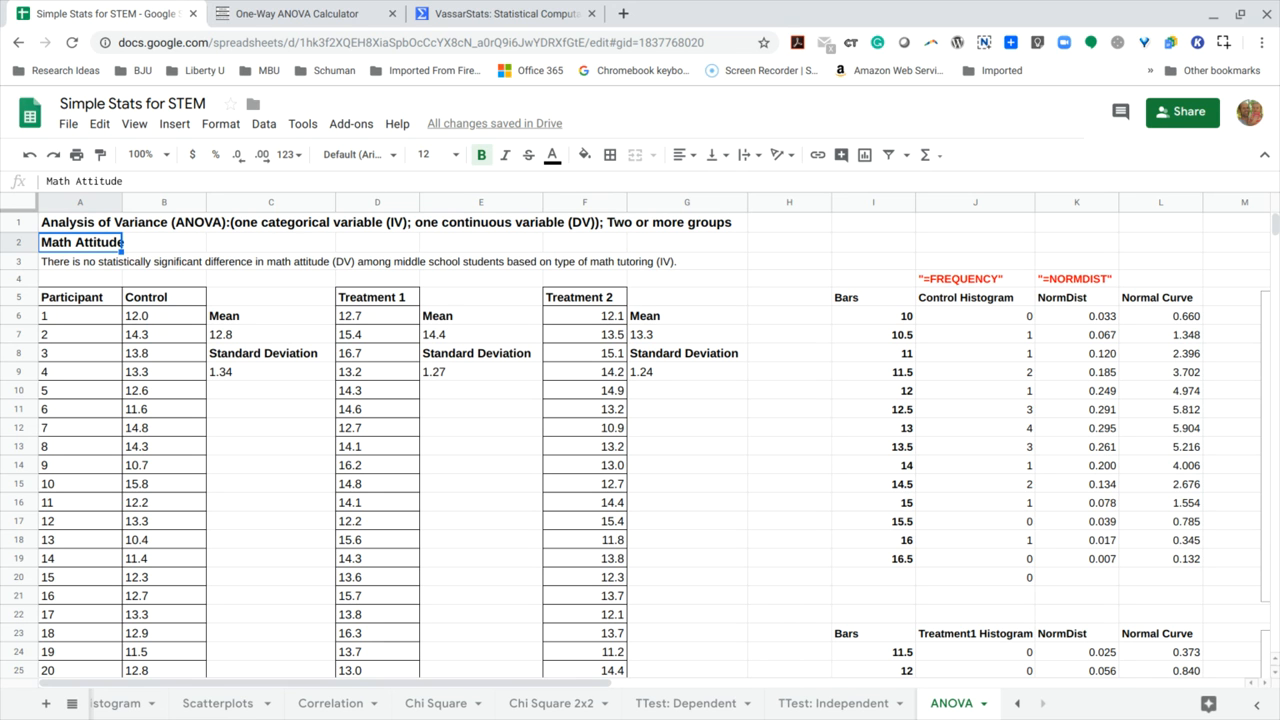
Review the Control, Treatment 1 and Treatment 2 score columns and the mean and standard deviation cells beside each
{"action": "left_click", "coordinate": [169, 300]}
{"action": "left_click", "coordinate": [384, 297]}
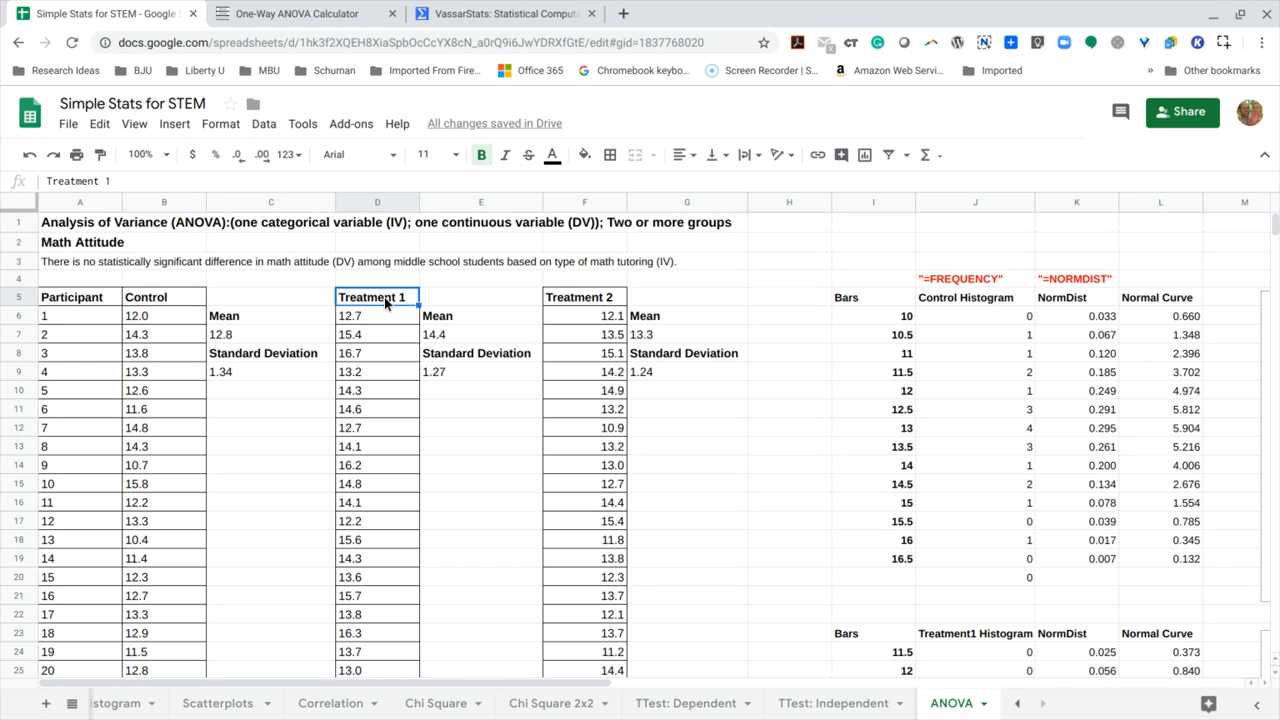
{"action": "left_click", "coordinate": [588, 302]}
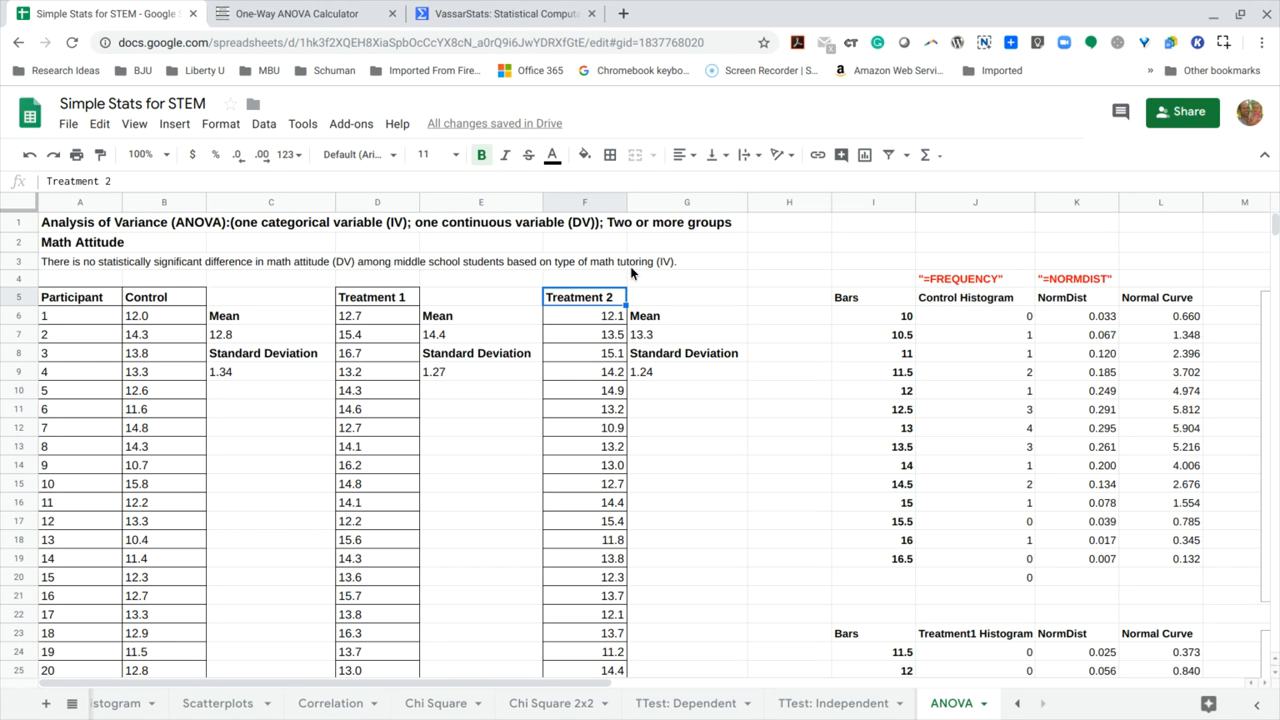
{"action": "left_click", "coordinate": [387, 301]}
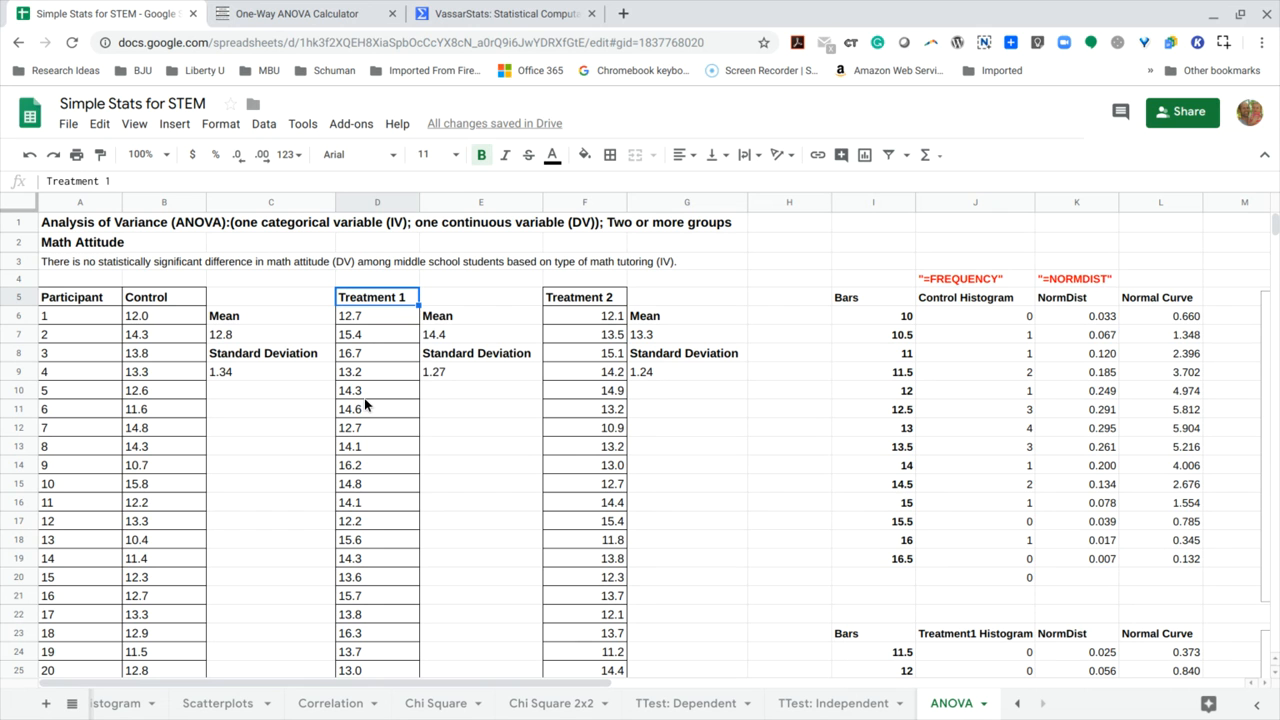
{"action": "left_click", "coordinate": [573, 303]}
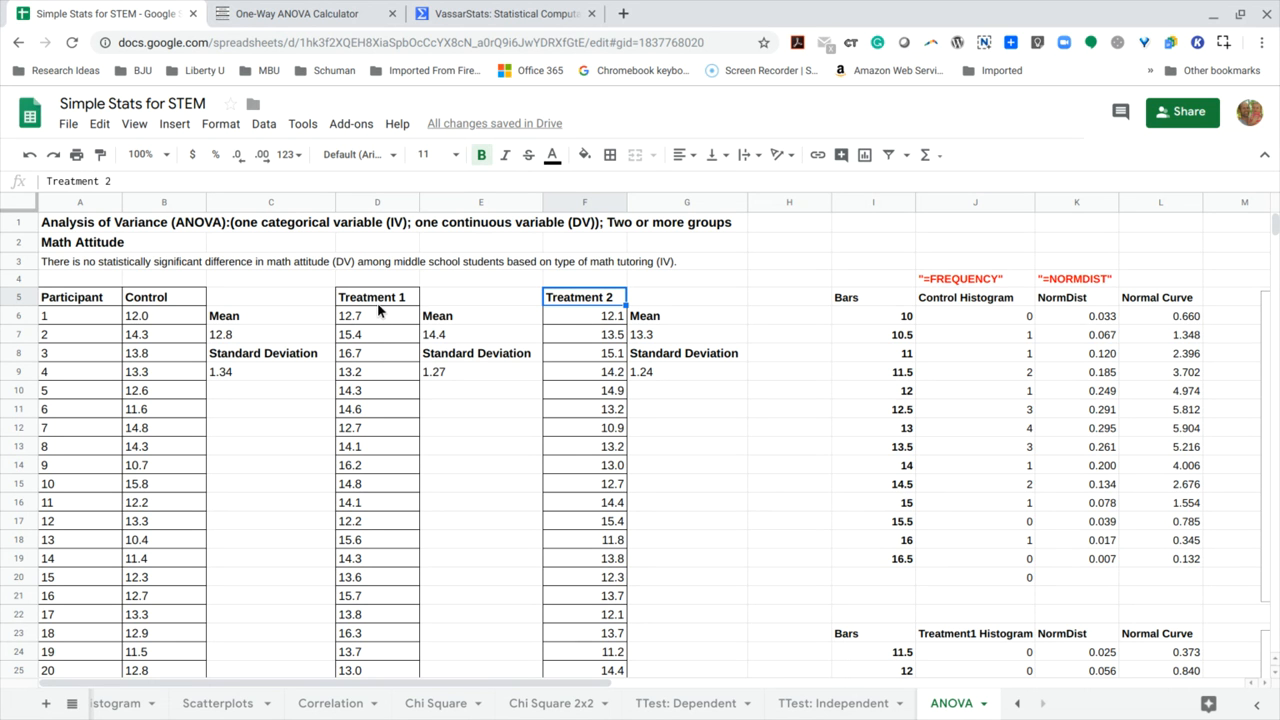
{"action": "left_click", "coordinate": [175, 302]}
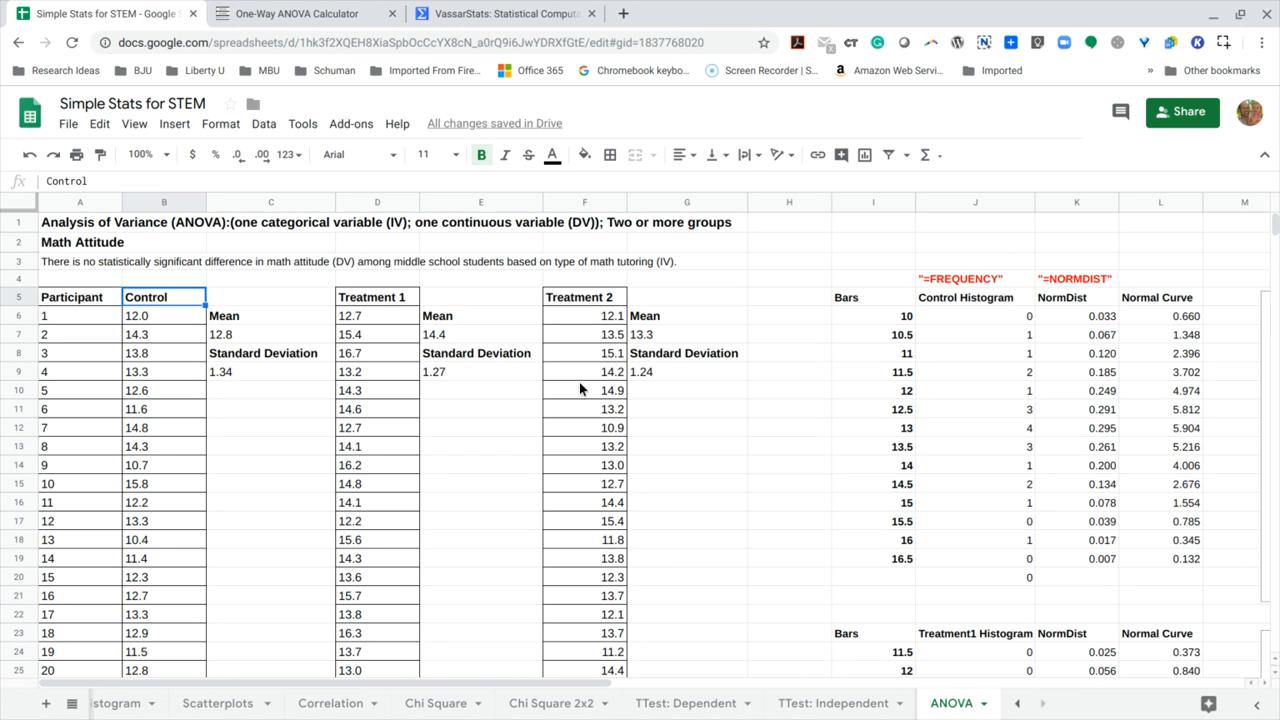
{"action": "left_click_drag", "start_coordinate": [256, 321], "coordinate": [260, 381]}
{"action": "left_click_drag", "start_coordinate": [475, 314], "coordinate": [477, 372]}
{"action": "left_click_drag", "start_coordinate": [665, 316], "coordinate": [669, 373]}
Examine the histograms and normal curves of the Control, Treatment 1 and Treatment 2 groups
{"action": "scroll", "coordinate": [813, 354], "scroll_direction": "right", "scroll_amount": 10}
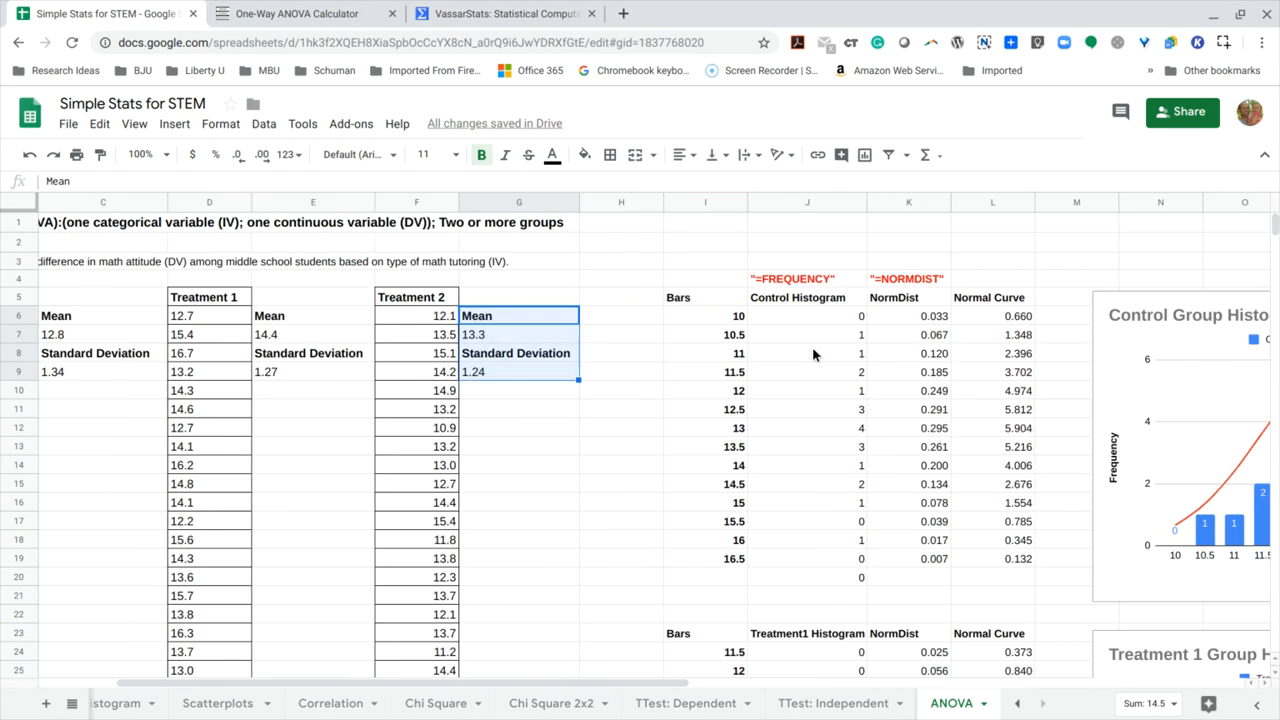
{"action": "scroll", "coordinate": [813, 354], "scroll_direction": "left", "scroll_amount": 2}
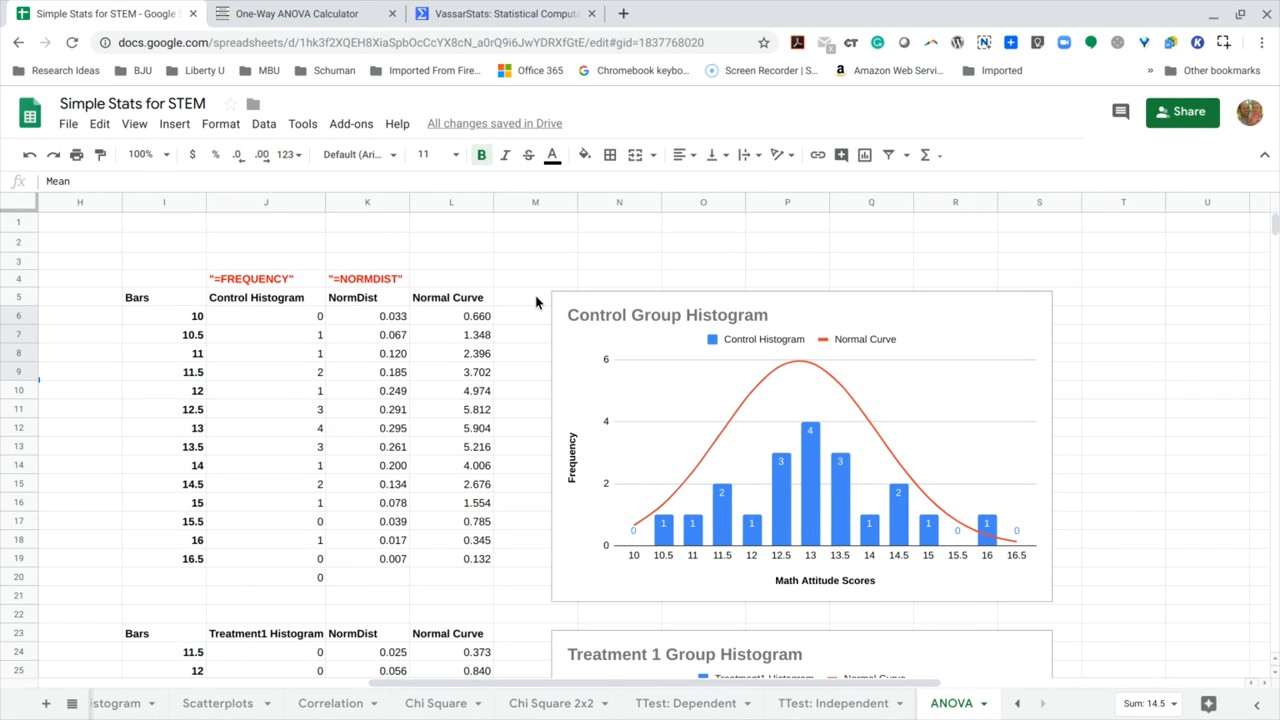
{"action": "scroll", "coordinate": [535, 302], "scroll_direction": "down", "scroll_amount": 1}
{"action": "scroll", "coordinate": [640, 446], "scroll_direction": "down", "scroll_amount": 5}
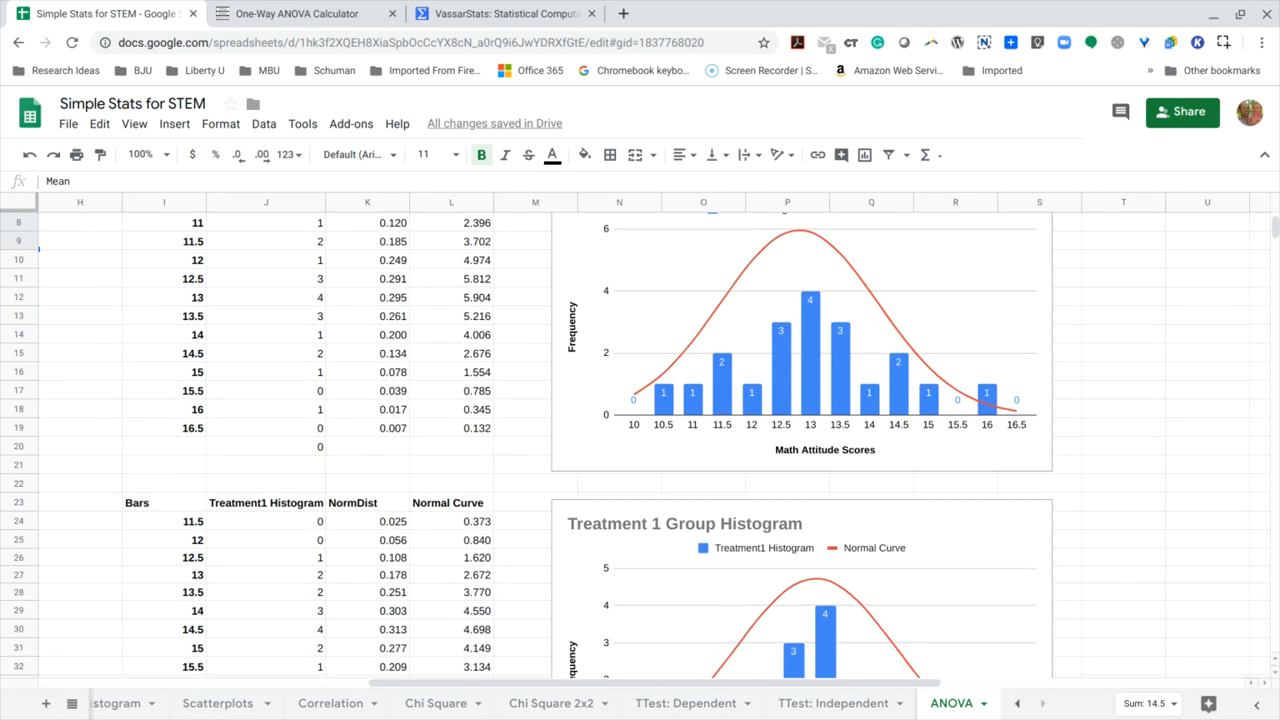
{"action": "scroll", "coordinate": [640, 446], "scroll_direction": "down", "scroll_amount": 7}
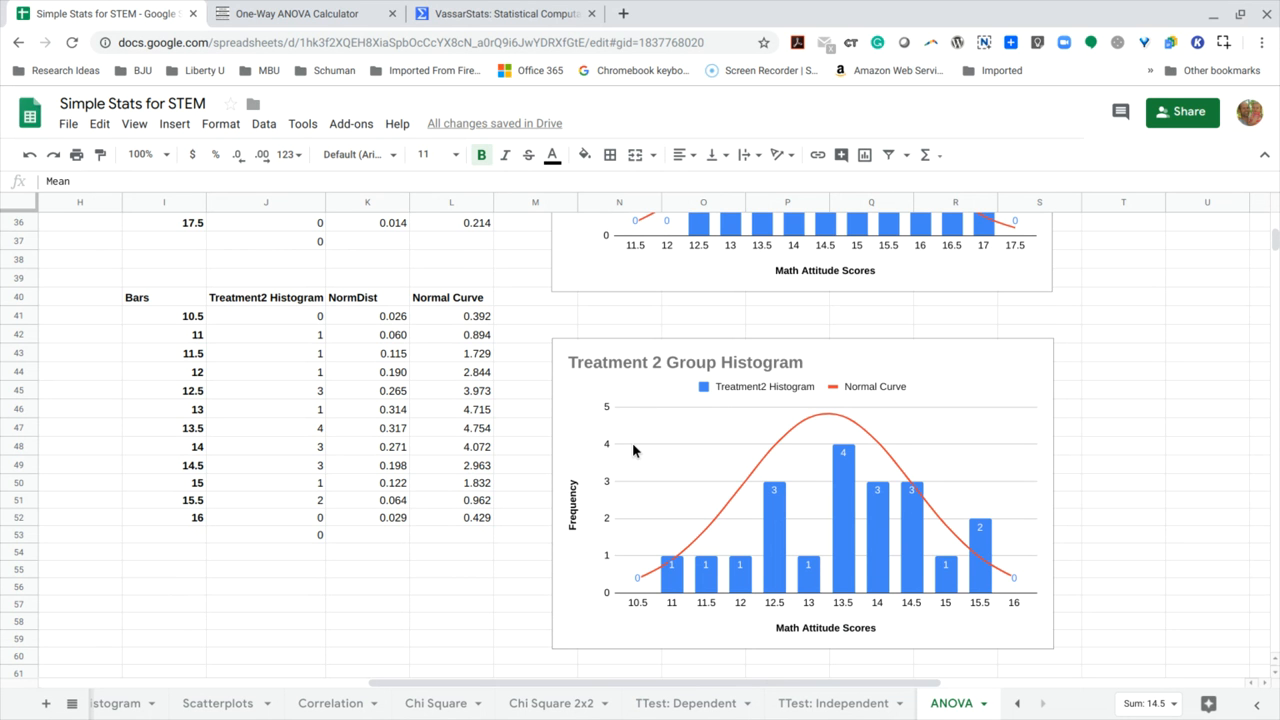
{"action": "scroll", "coordinate": [632, 442], "scroll_direction": "up", "scroll_amount": 8}
{"action": "scroll", "coordinate": [632, 442], "scroll_direction": "up", "scroll_amount": 1}
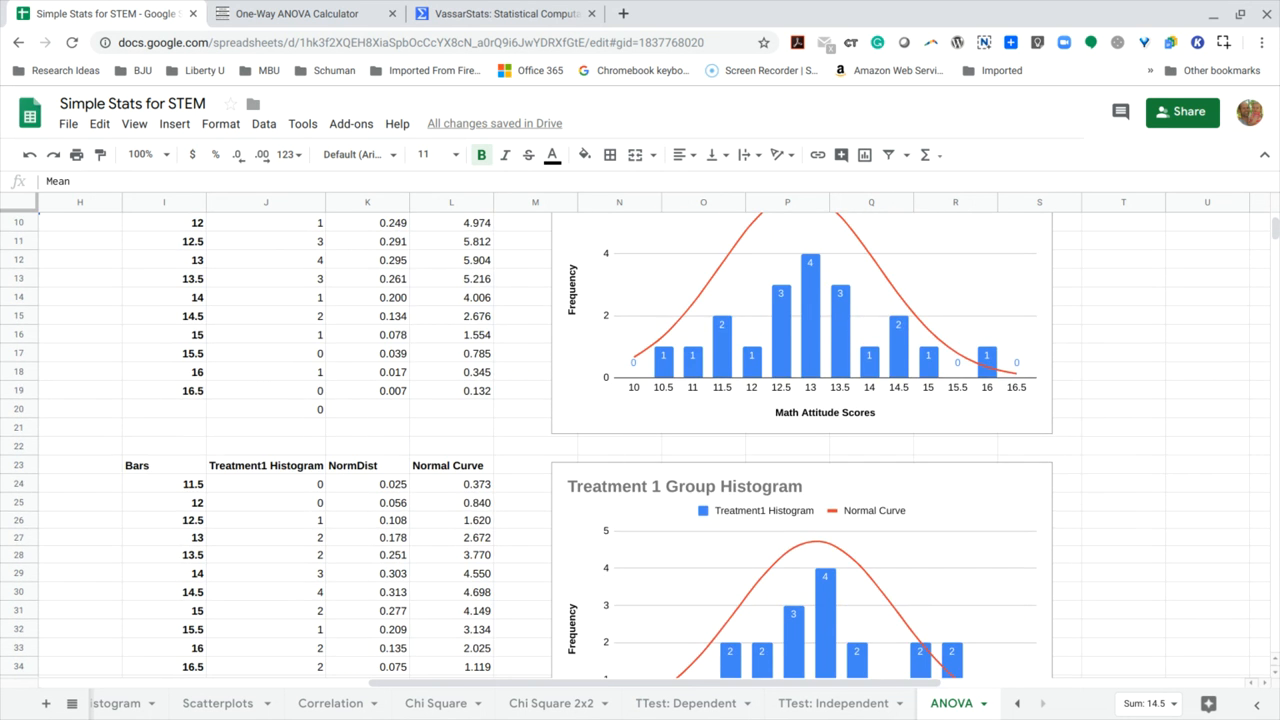
{"action": "scroll", "coordinate": [632, 442], "scroll_direction": "down", "scroll_amount": 2}
{"action": "scroll", "coordinate": [632, 442], "scroll_direction": "down", "scroll_amount": 1}
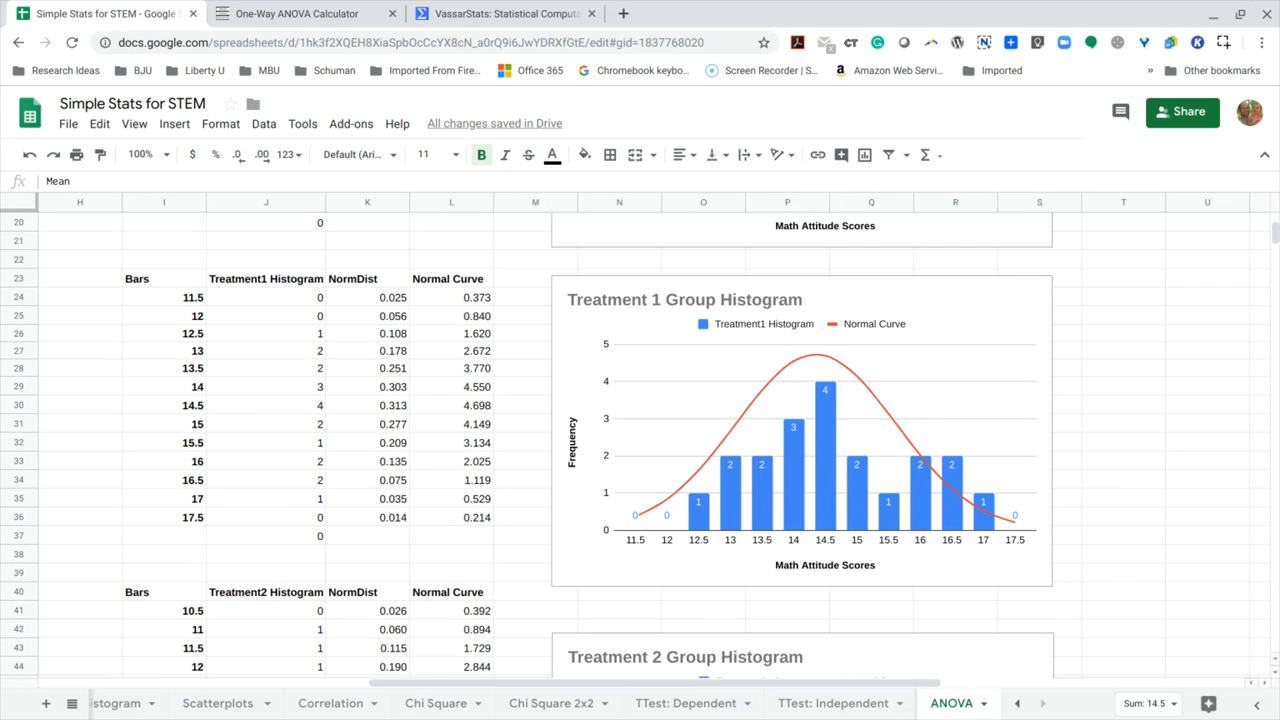
{"action": "scroll", "coordinate": [632, 442], "scroll_direction": "down", "scroll_amount": 6}
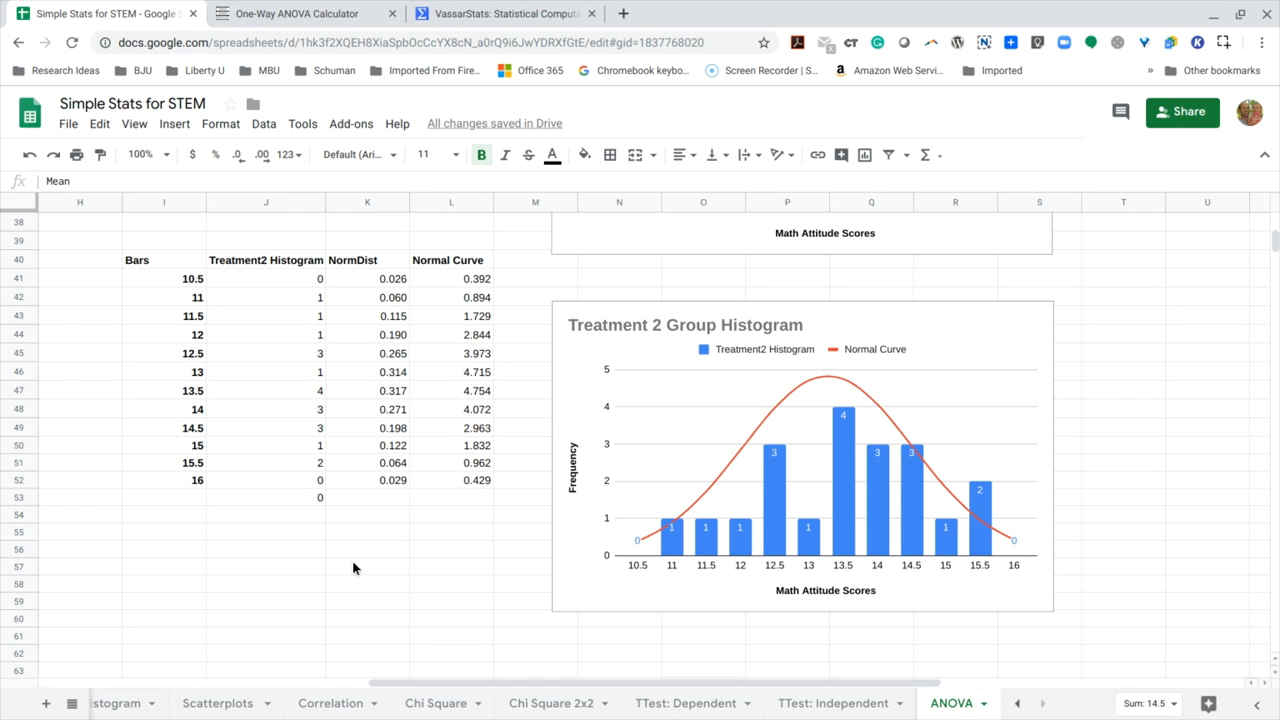
Start the XLMiner Analysis ToolPak add-on and open its Anova: Single Factor settings
{"action": "scroll", "coordinate": [352, 568], "scroll_direction": "left", "scroll_amount": 5}
{"action": "scroll", "coordinate": [352, 568], "scroll_direction": "up", "scroll_amount": 2}
{"action": "scroll", "coordinate": [352, 568], "scroll_direction": "down", "scroll_amount": 4}
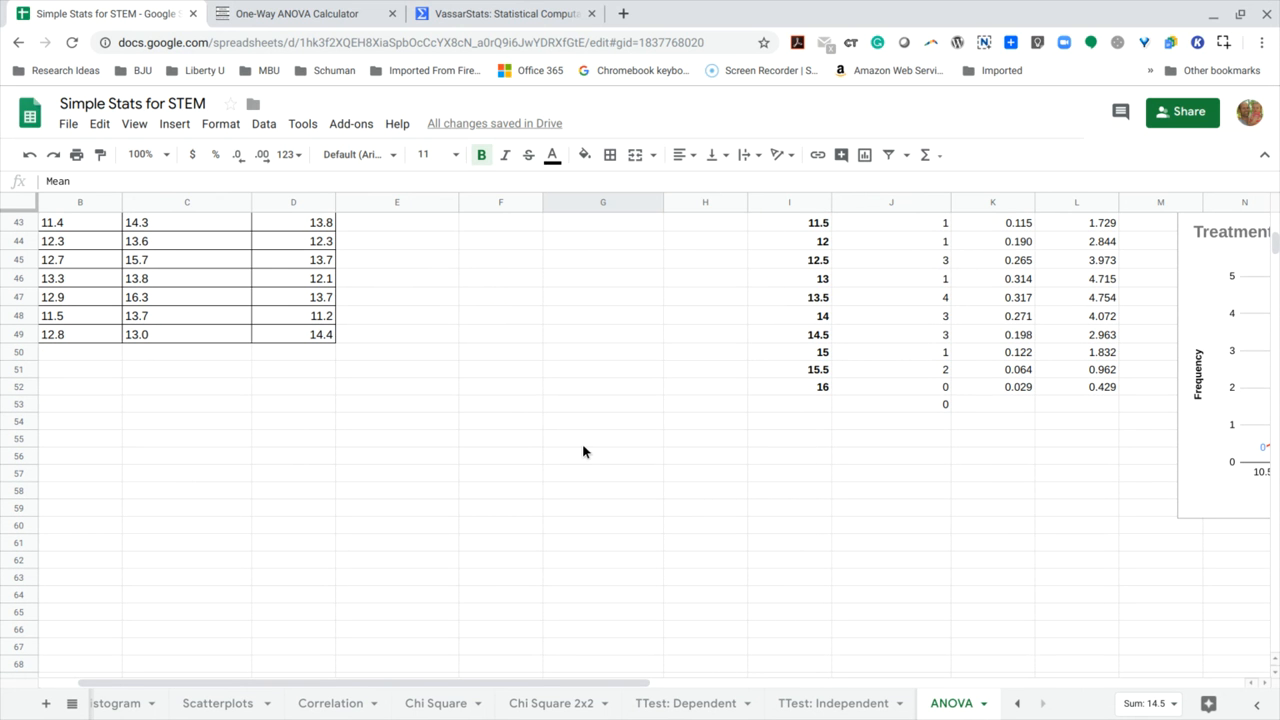
{"action": "scroll", "coordinate": [583, 451], "scroll_direction": "up", "scroll_amount": 1}
{"action": "scroll", "coordinate": [583, 451], "scroll_direction": "up", "scroll_amount": 1}
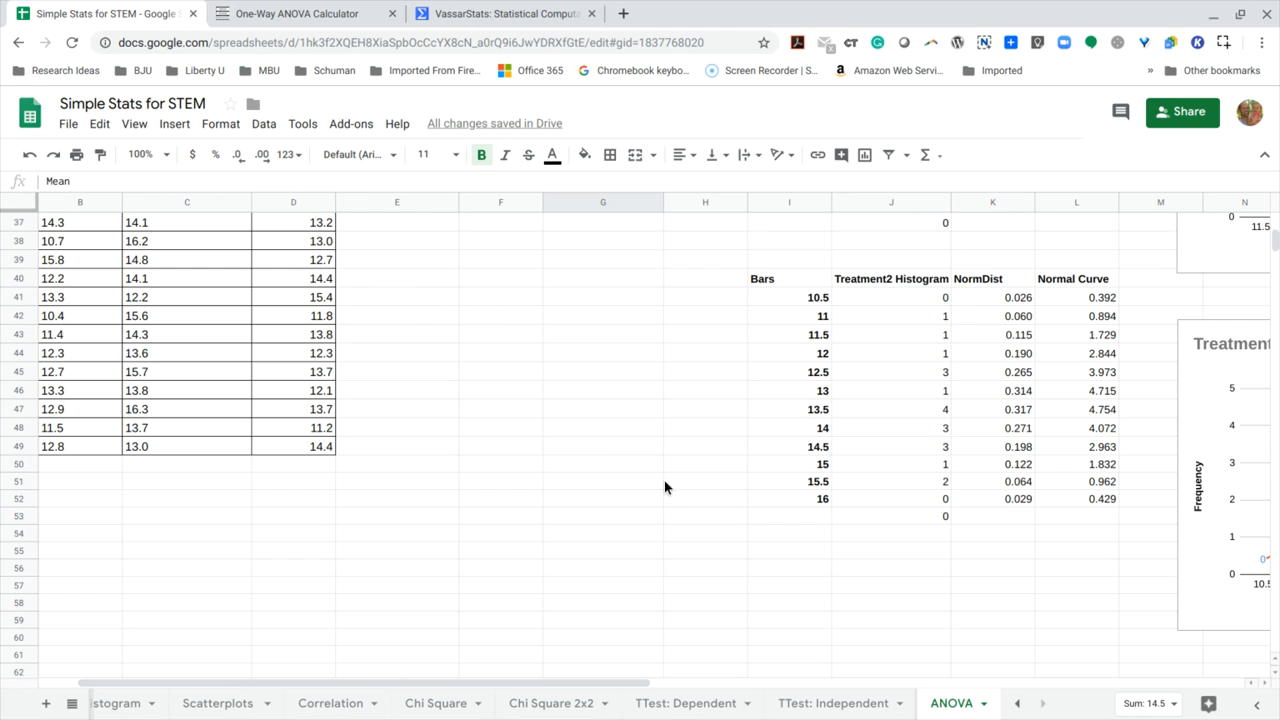
{"action": "left_click", "coordinate": [352, 125]}
{"action": "mouse_move", "coordinate": [376, 260]}
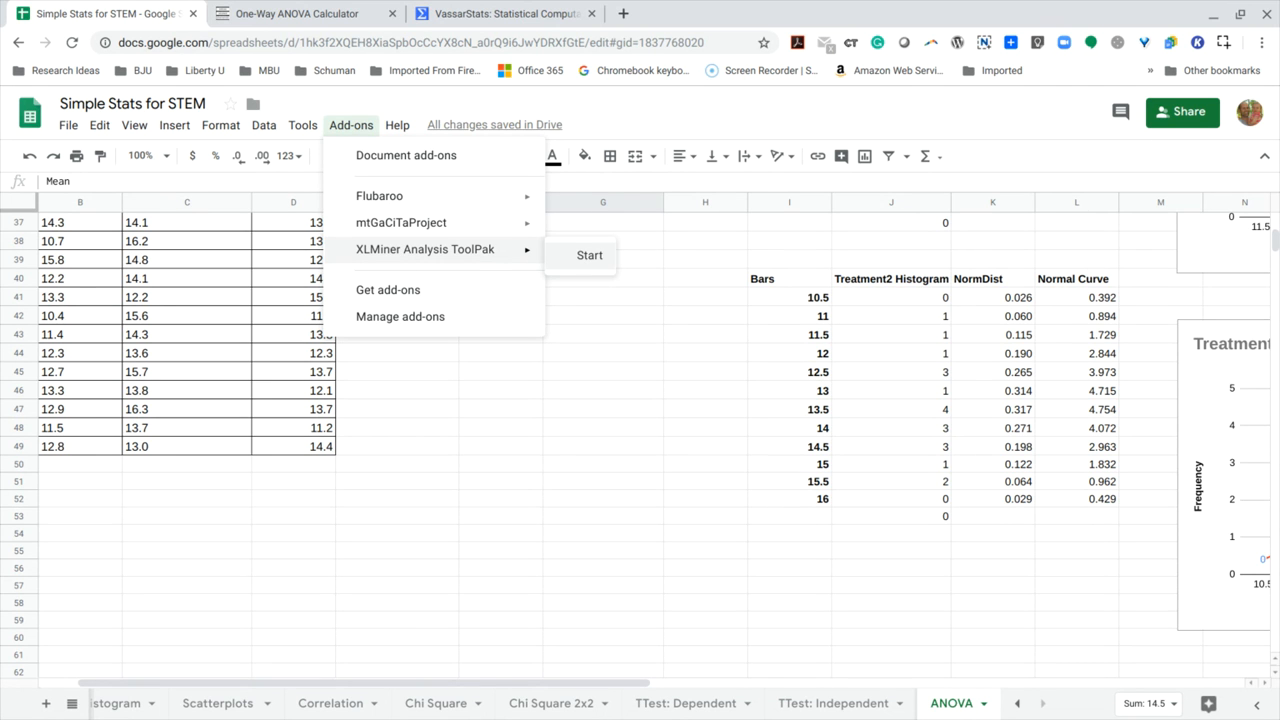
{"action": "left_click", "coordinate": [591, 257]}
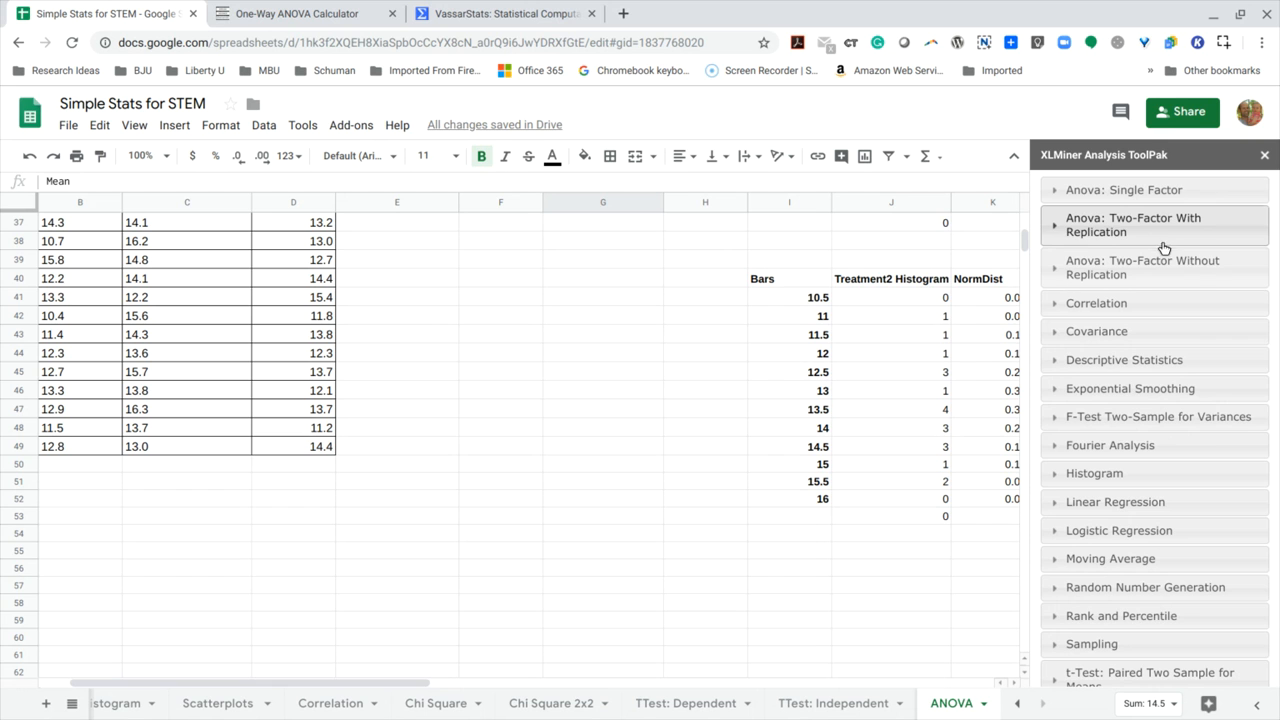
{"action": "left_click", "coordinate": [1129, 193]}
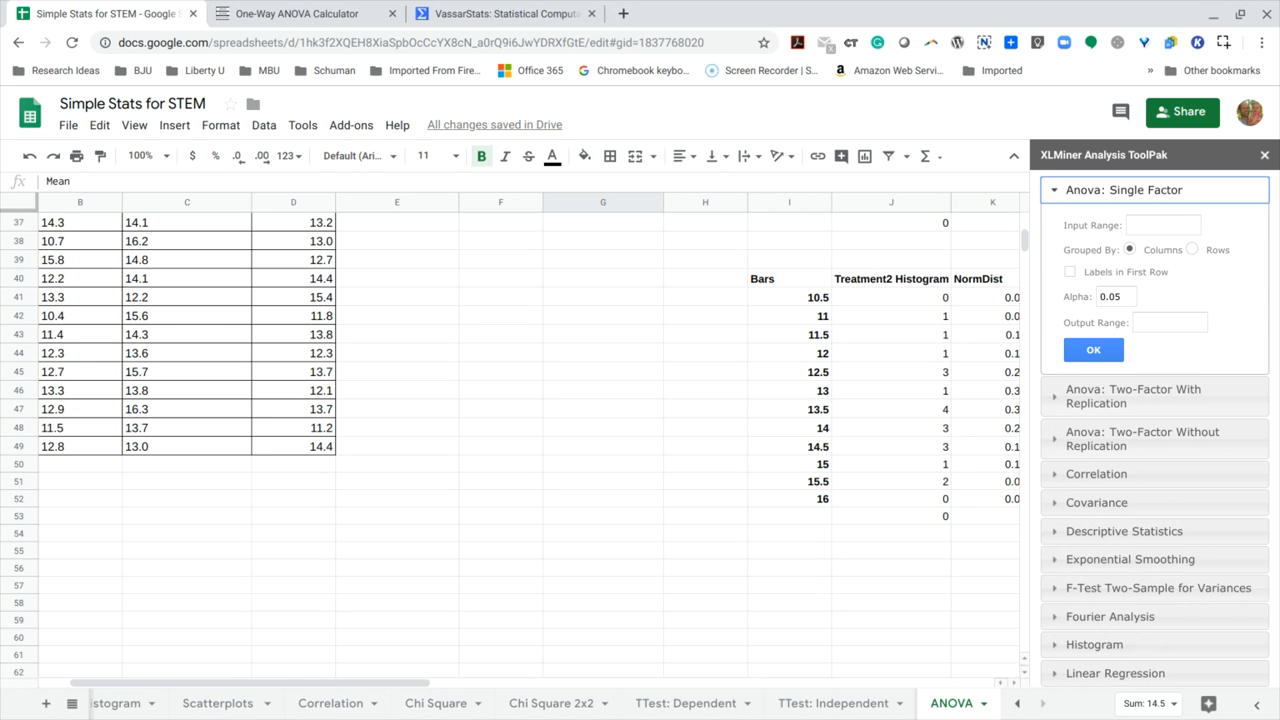
Set the ANOVA input range to the three-group table B29:D49, with labels in the first row
{"action": "scroll", "coordinate": [530, 430], "scroll_direction": "left", "scroll_amount": 2}
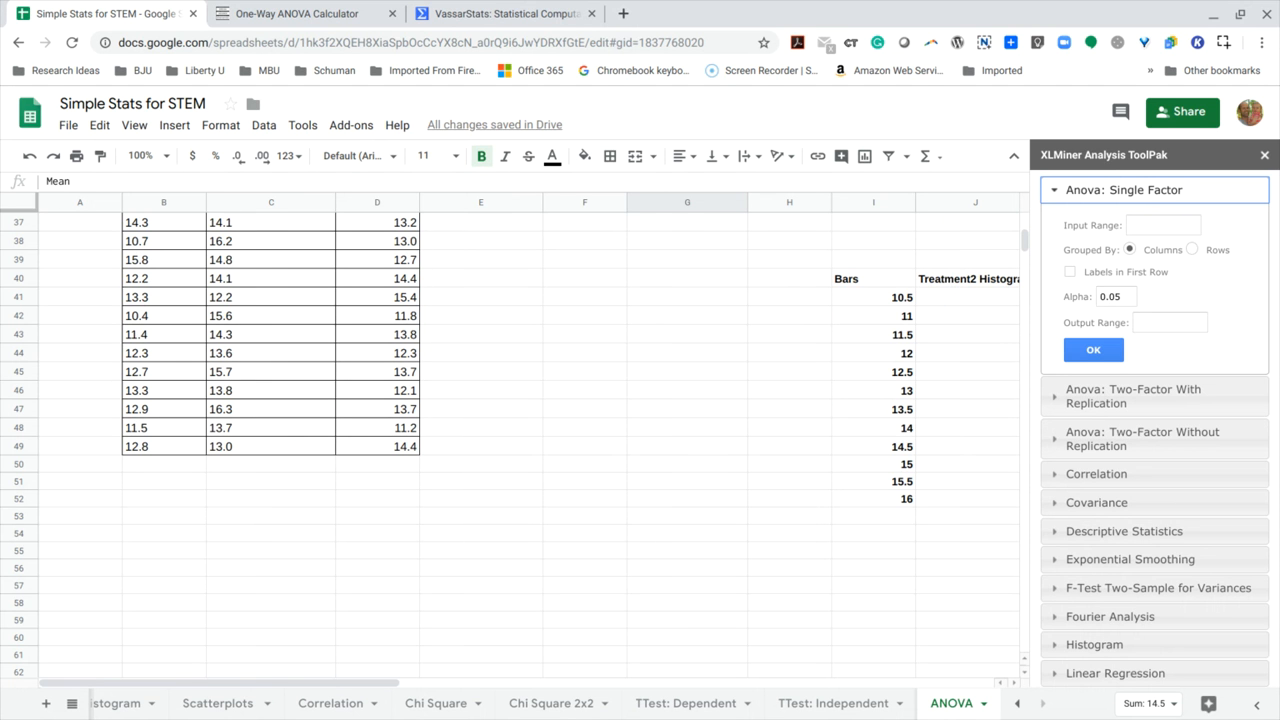
{"action": "scroll", "coordinate": [510, 447], "scroll_direction": "down", "scroll_amount": 1}
{"action": "scroll", "coordinate": [510, 447], "scroll_direction": "up", "scroll_amount": 10}
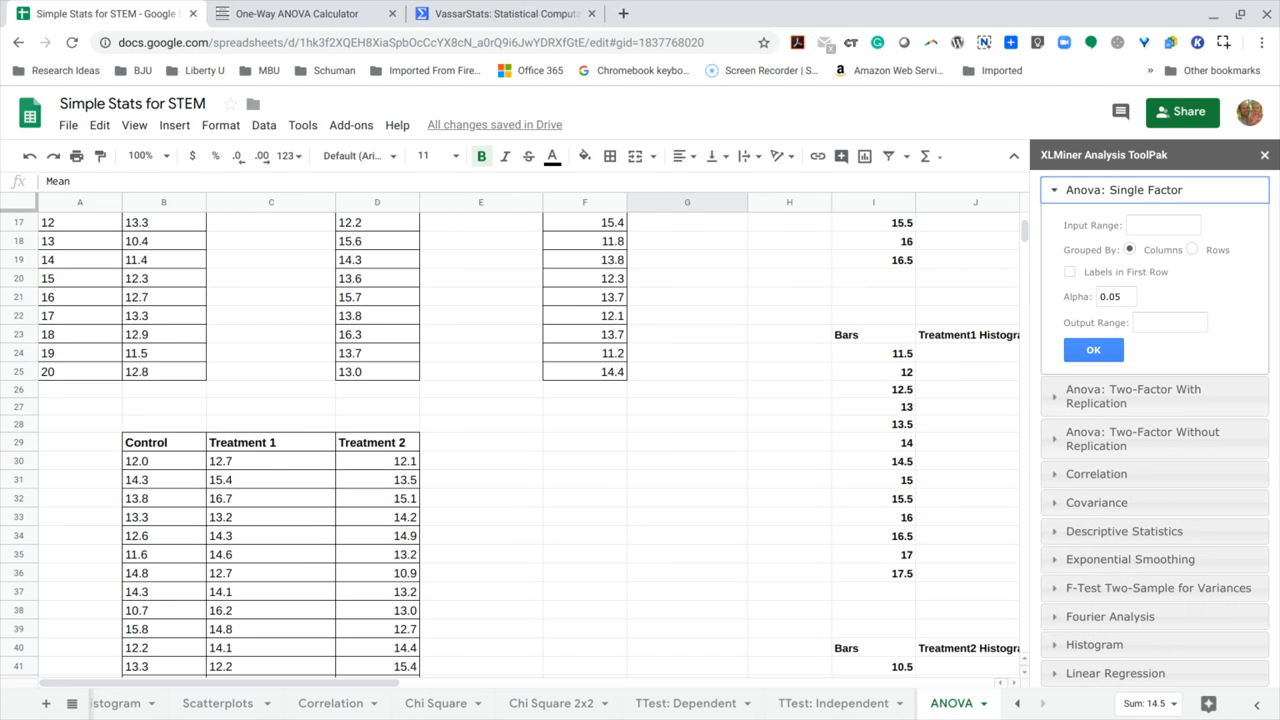
{"action": "scroll", "coordinate": [510, 447], "scroll_direction": "up", "scroll_amount": 2}
{"action": "scroll", "coordinate": [514, 445], "scroll_direction": "down", "scroll_amount": 8}
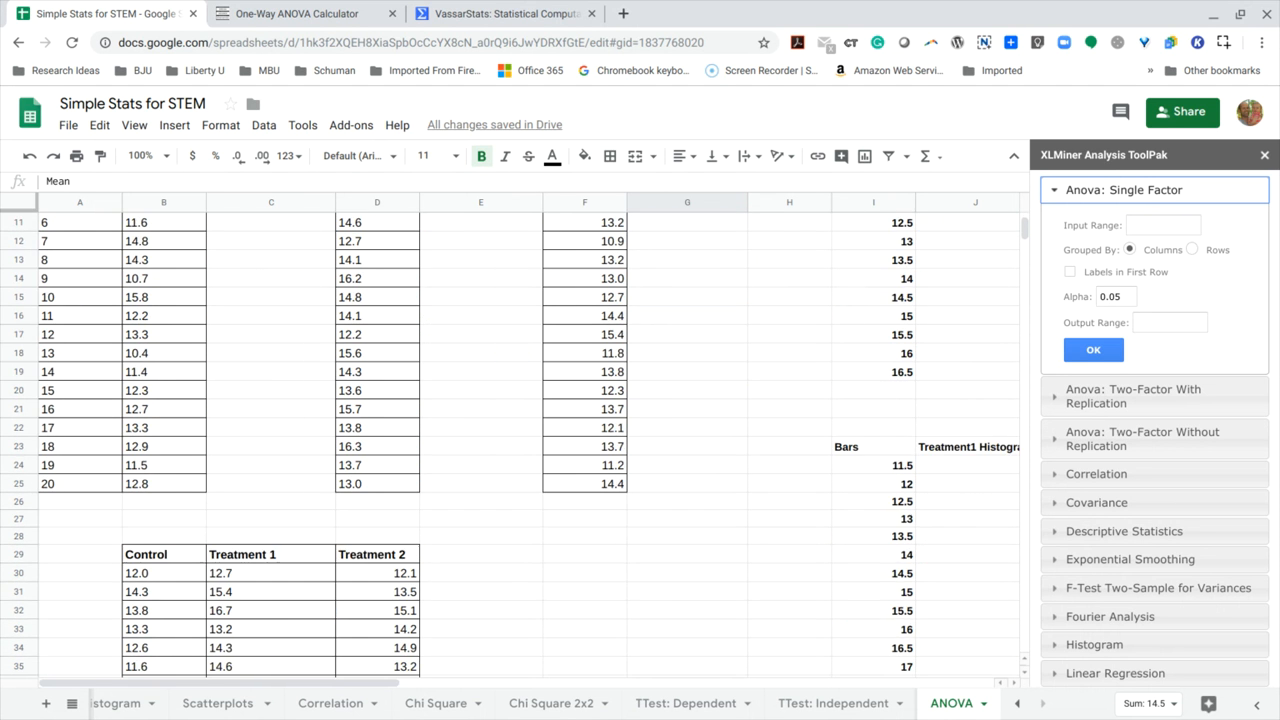
{"action": "scroll", "coordinate": [514, 445], "scroll_direction": "down", "scroll_amount": 1}
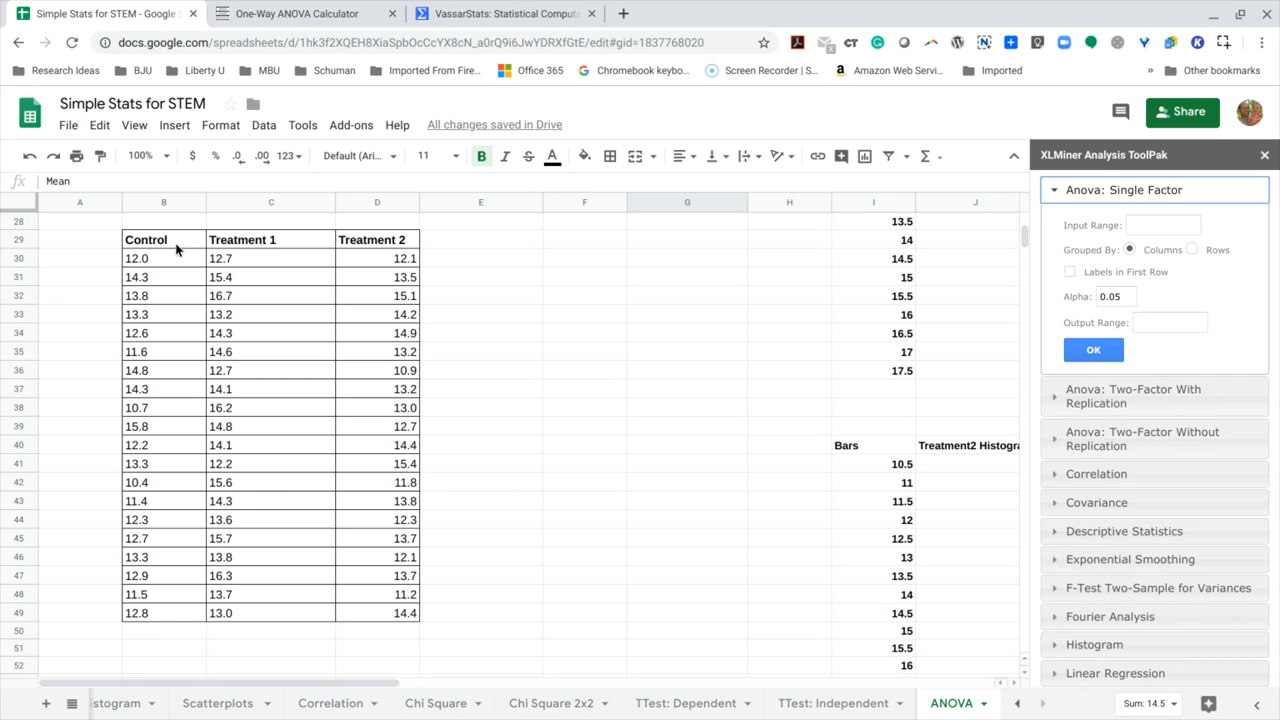
{"action": "left_click_drag", "start_coordinate": [177, 248], "coordinate": [382, 609]}
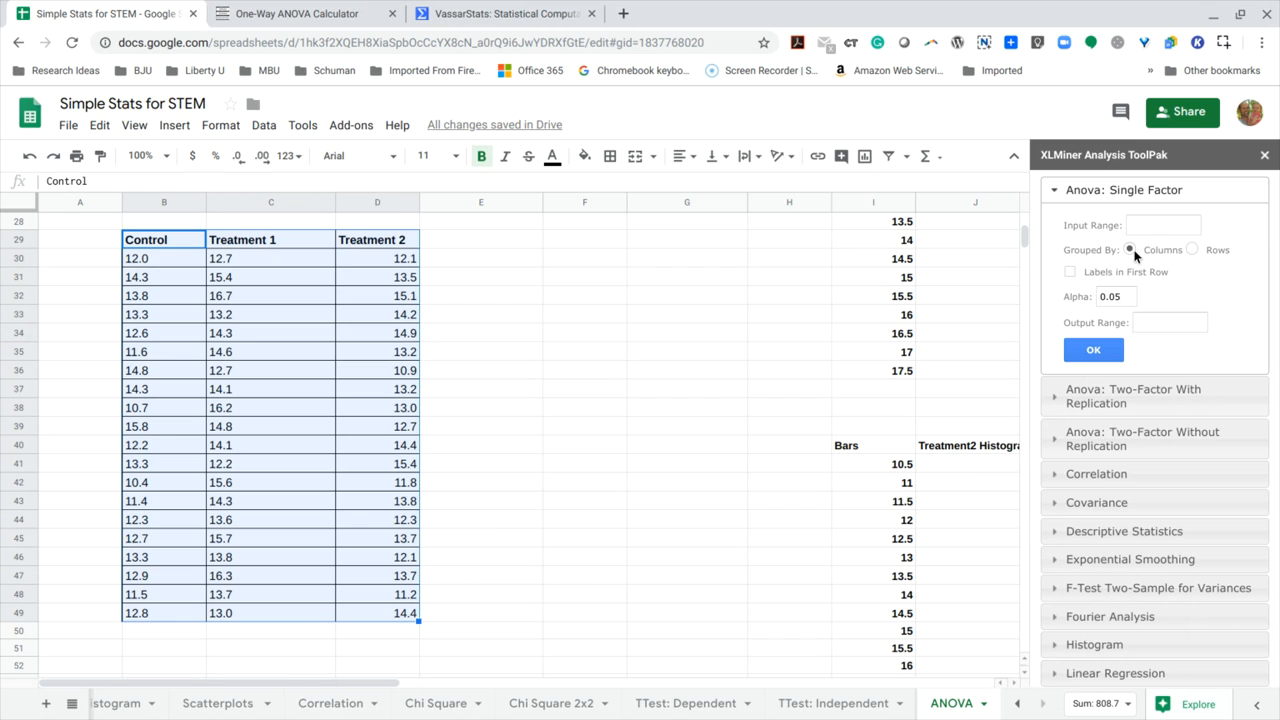
{"action": "left_click", "coordinate": [1155, 227]}
{"action": "type", "text": "B29:D49"}
{"action": "left_click", "coordinate": [1070, 273]}
Set the ANOVA output range to the empty cell F56 below the data table
{"action": "scroll", "coordinate": [853, 436], "scroll_direction": "down", "scroll_amount": 5}
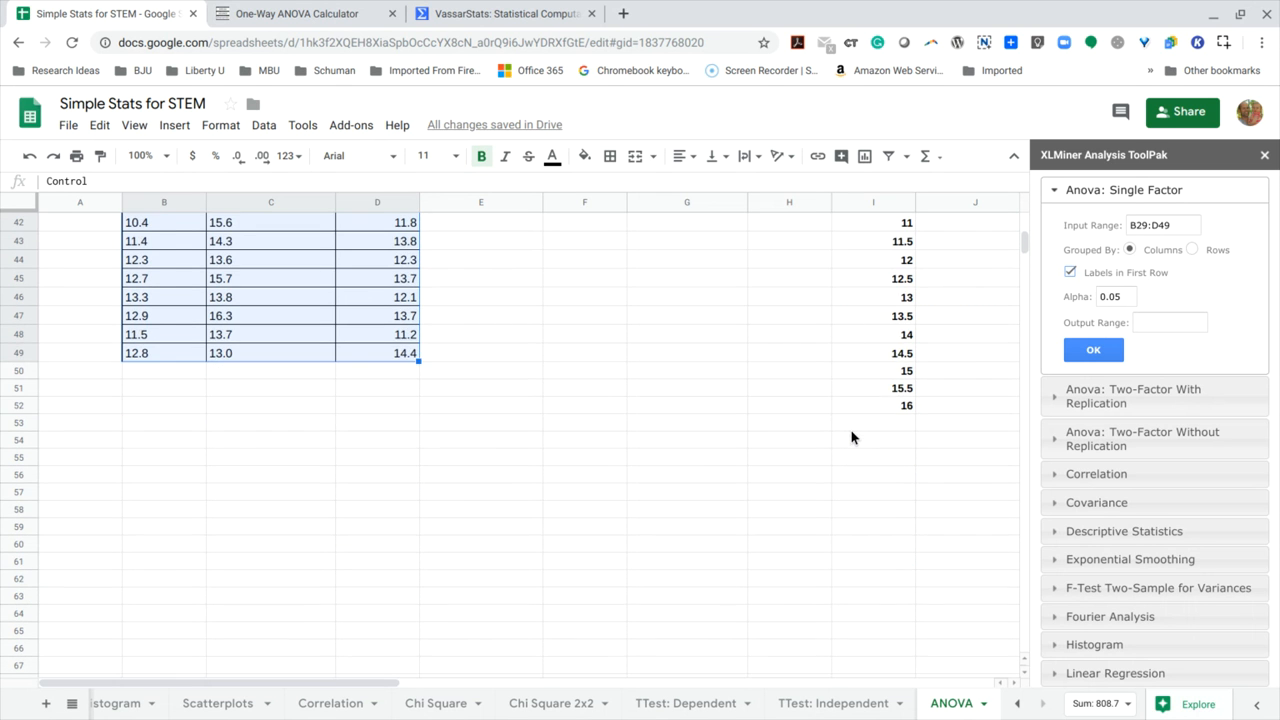
{"action": "scroll", "coordinate": [853, 436], "scroll_direction": "right", "scroll_amount": 5}
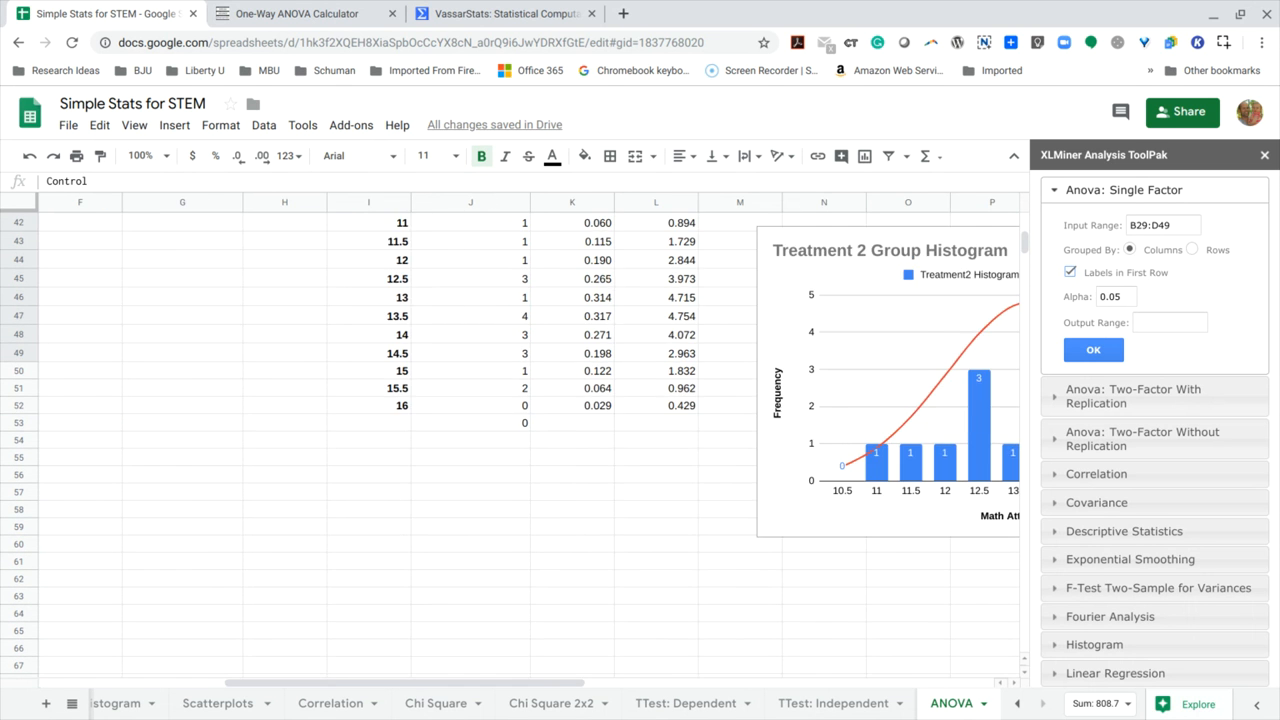
{"action": "scroll", "coordinate": [853, 436], "scroll_direction": "left", "scroll_amount": 5}
{"action": "left_click", "coordinate": [768, 447]}
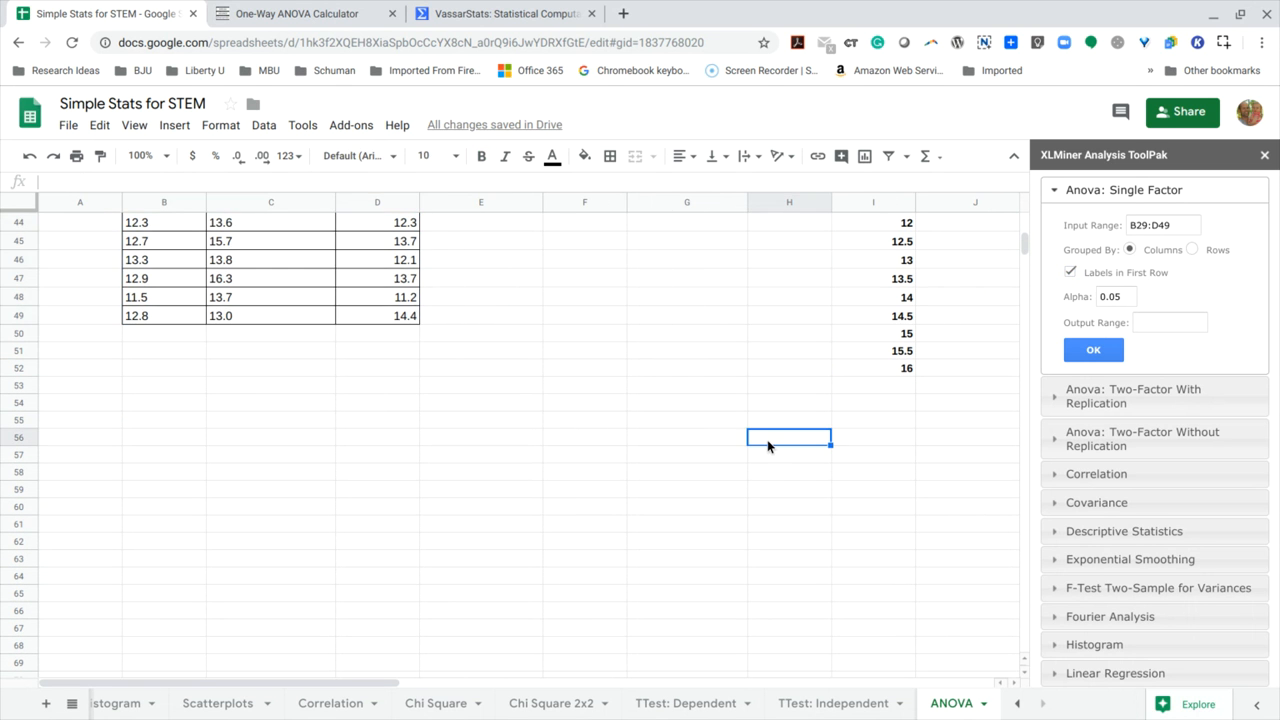
{"action": "scroll", "coordinate": [768, 446], "scroll_direction": "right", "scroll_amount": 3}
{"action": "scroll", "coordinate": [768, 446], "scroll_direction": "left", "scroll_amount": 3}
{"action": "left_click", "coordinate": [559, 440]}
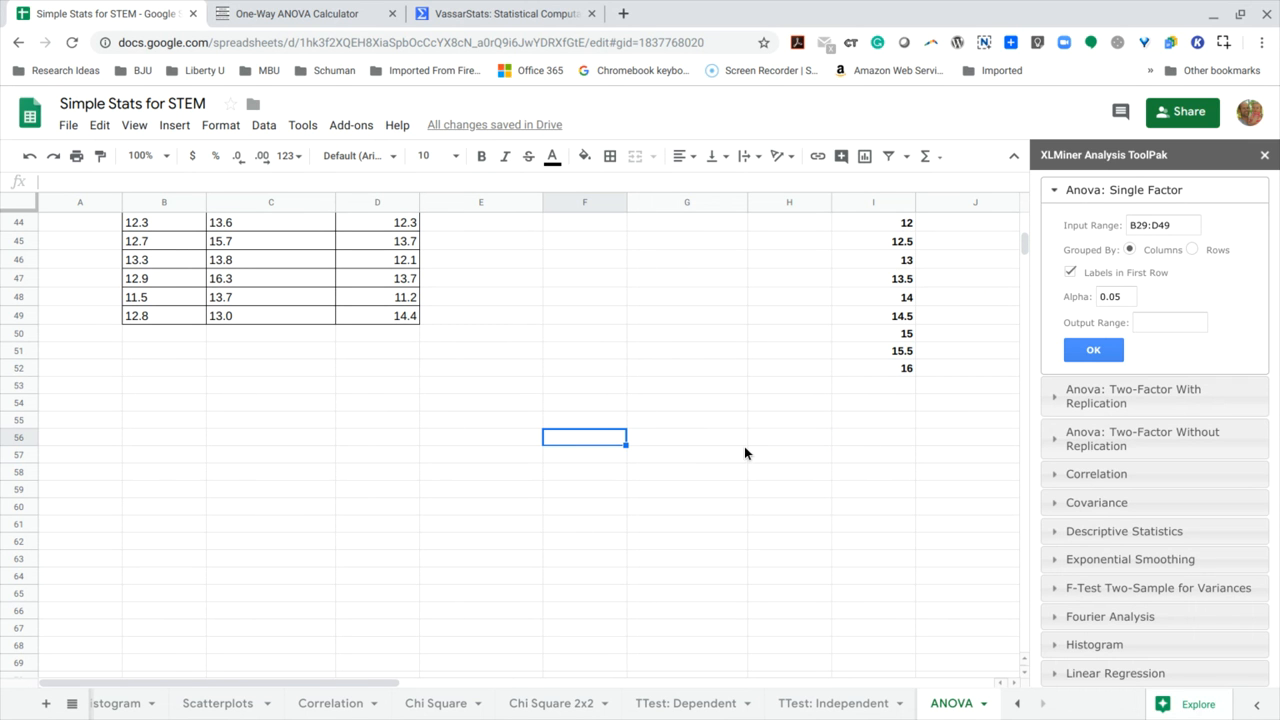
{"action": "left_click", "coordinate": [1163, 322]}
{"action": "type", "text": "F56"}
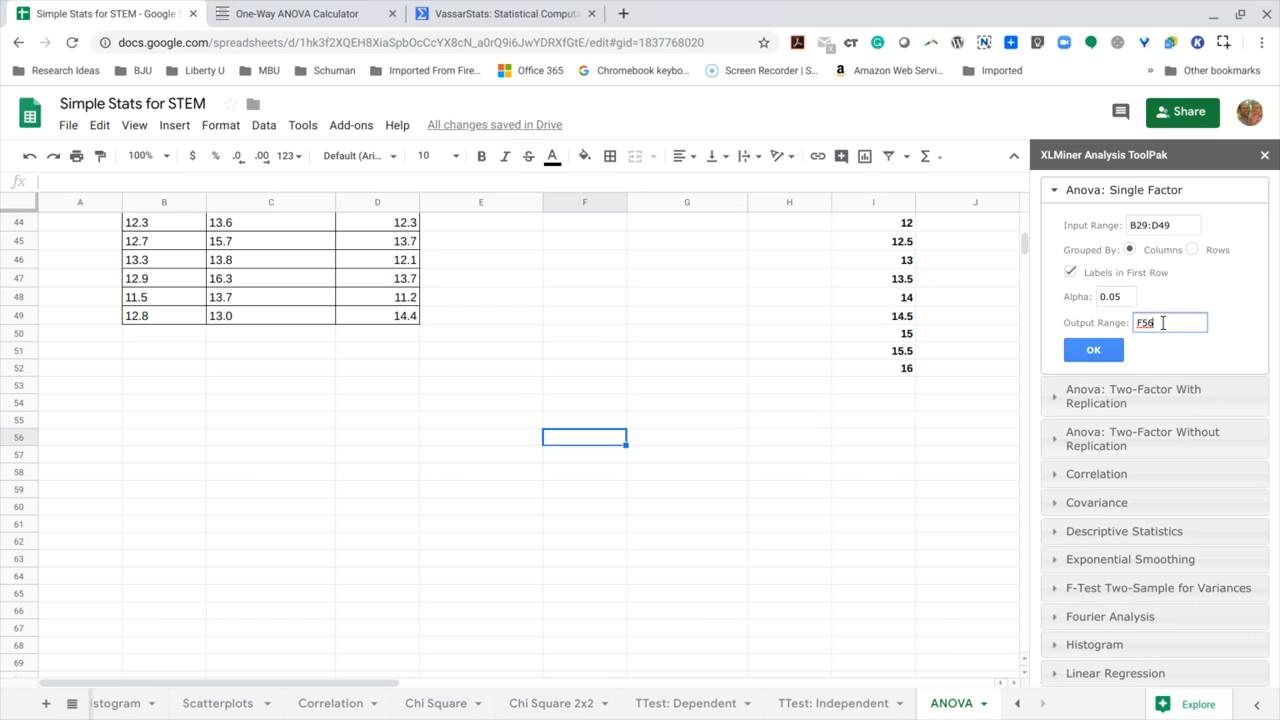
Run the single-factor ANOVA on the three groups with the entered ranges
{"action": "left_click", "coordinate": [1097, 353]}
{"action": "scroll", "coordinate": [434, 436], "scroll_direction": "up", "scroll_amount": 5}
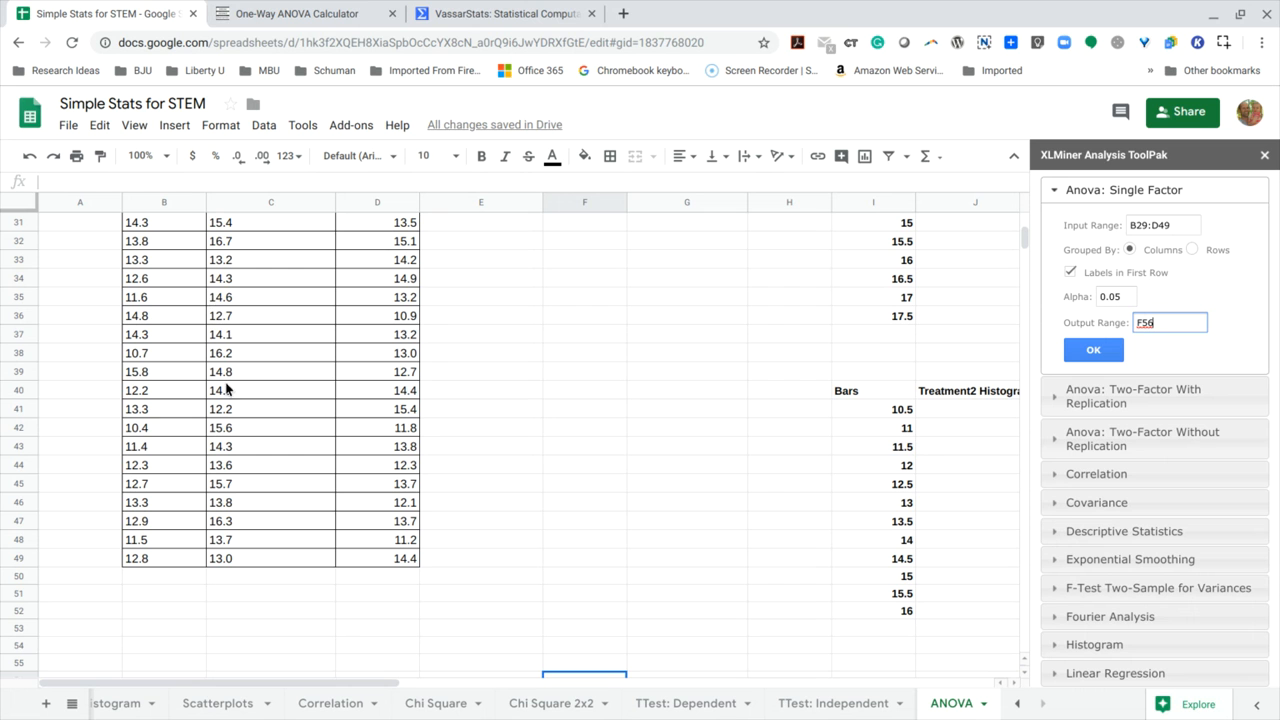
{"action": "scroll", "coordinate": [382, 398], "scroll_direction": "down", "scroll_amount": 5}
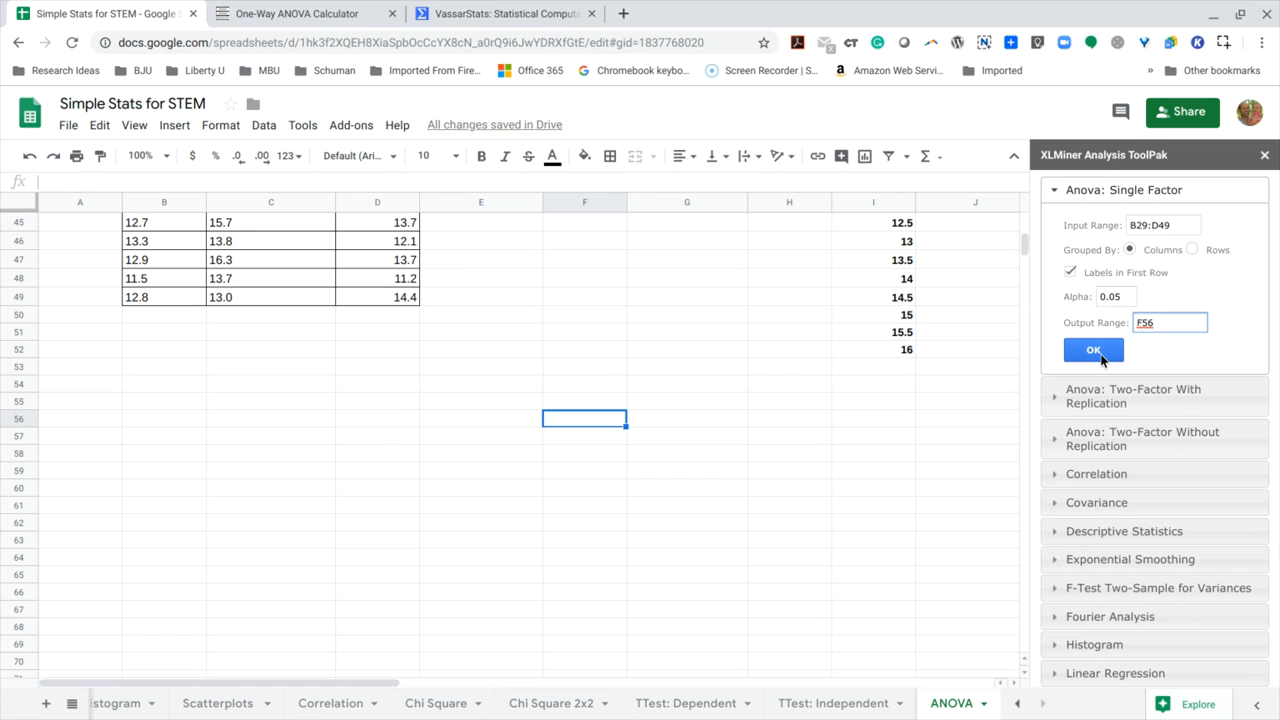
{"action": "left_click", "coordinate": [1100, 352]}
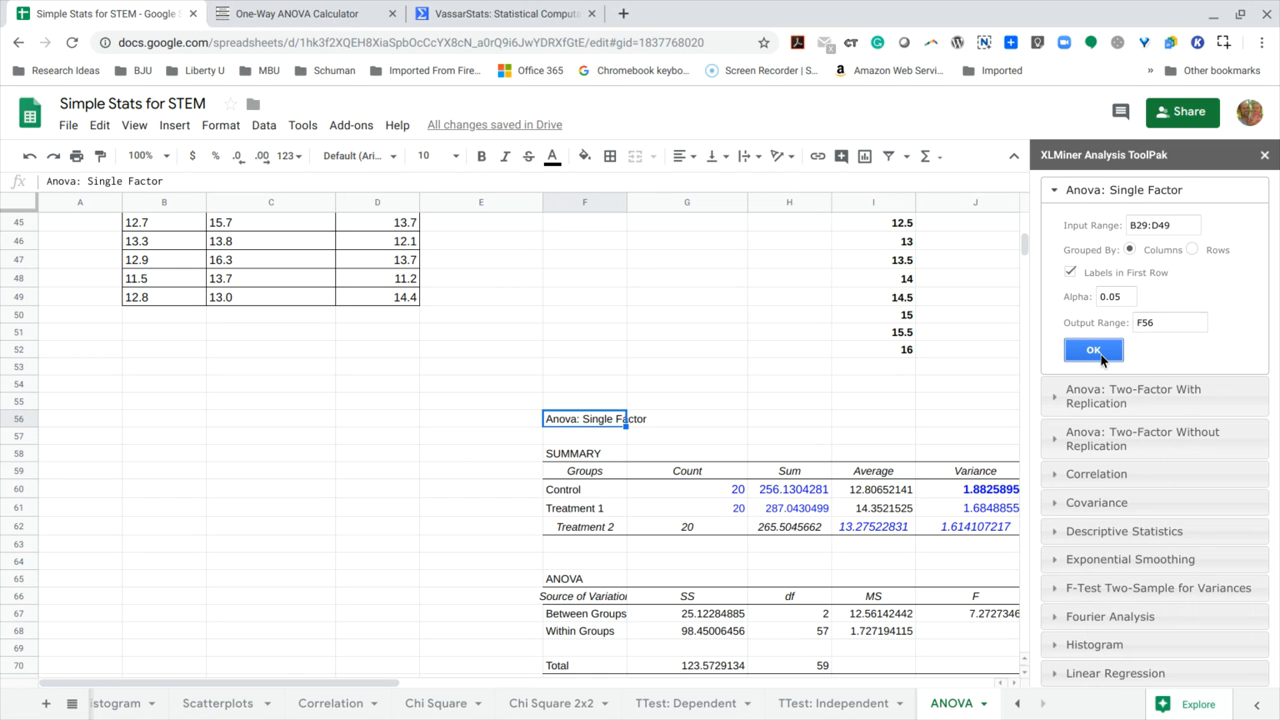
Highlight the between-groups P-value cell K67 in the ANOVA output table with a yellow fill
{"action": "scroll", "coordinate": [818, 394], "scroll_direction": "right", "scroll_amount": 2}
{"action": "scroll", "coordinate": [818, 394], "scroll_direction": "down", "scroll_amount": 2}
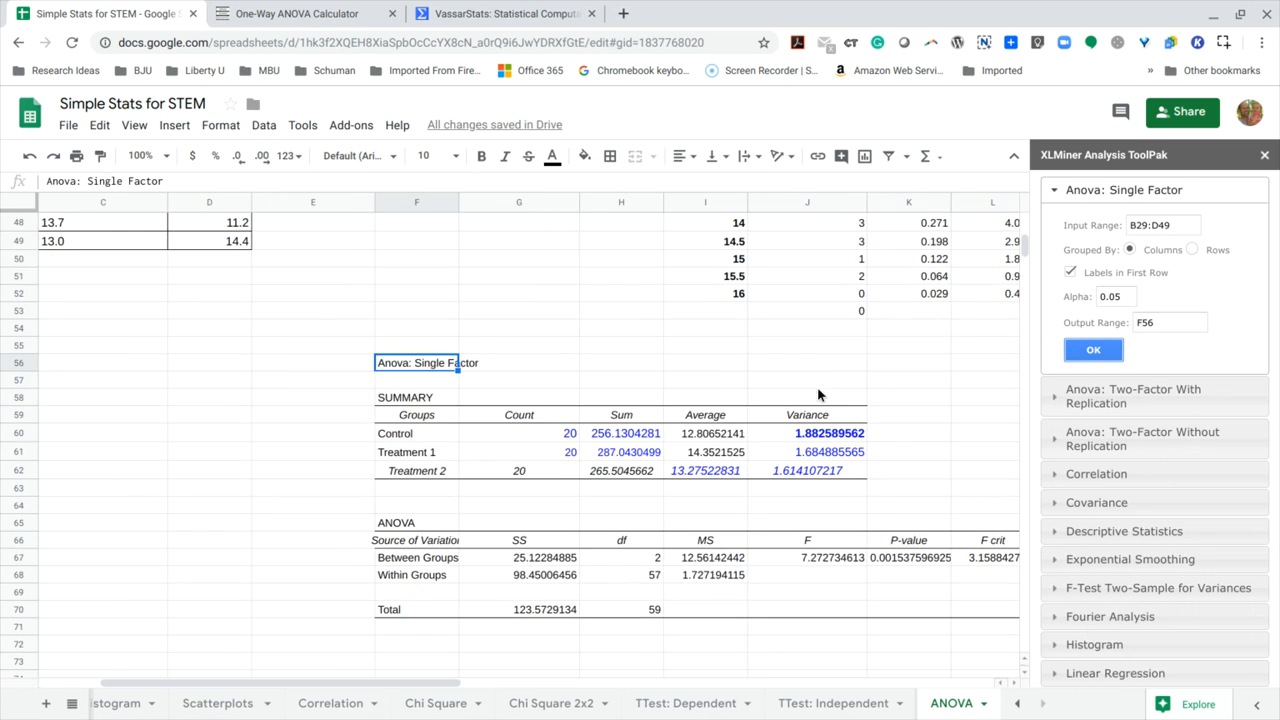
{"action": "scroll", "coordinate": [818, 394], "scroll_direction": "down", "scroll_amount": 1}
{"action": "scroll", "coordinate": [818, 394], "scroll_direction": "right", "scroll_amount": 2}
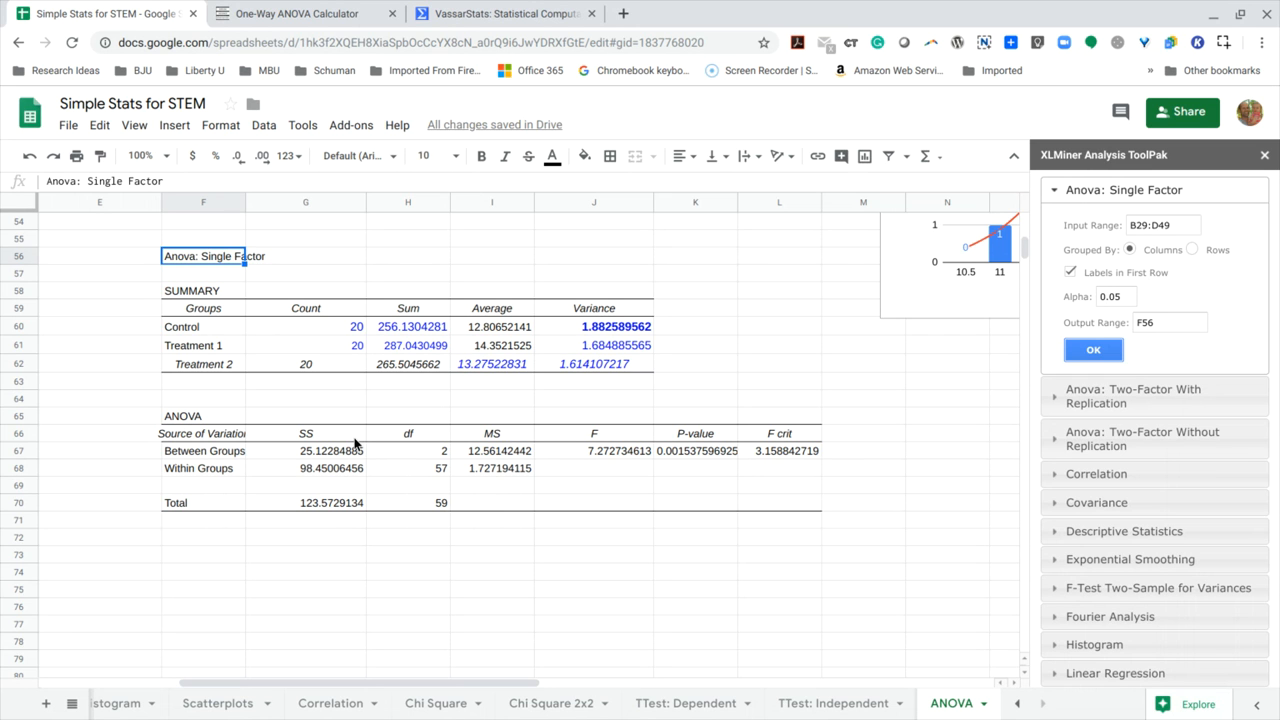
{"action": "left_click", "coordinate": [686, 451]}
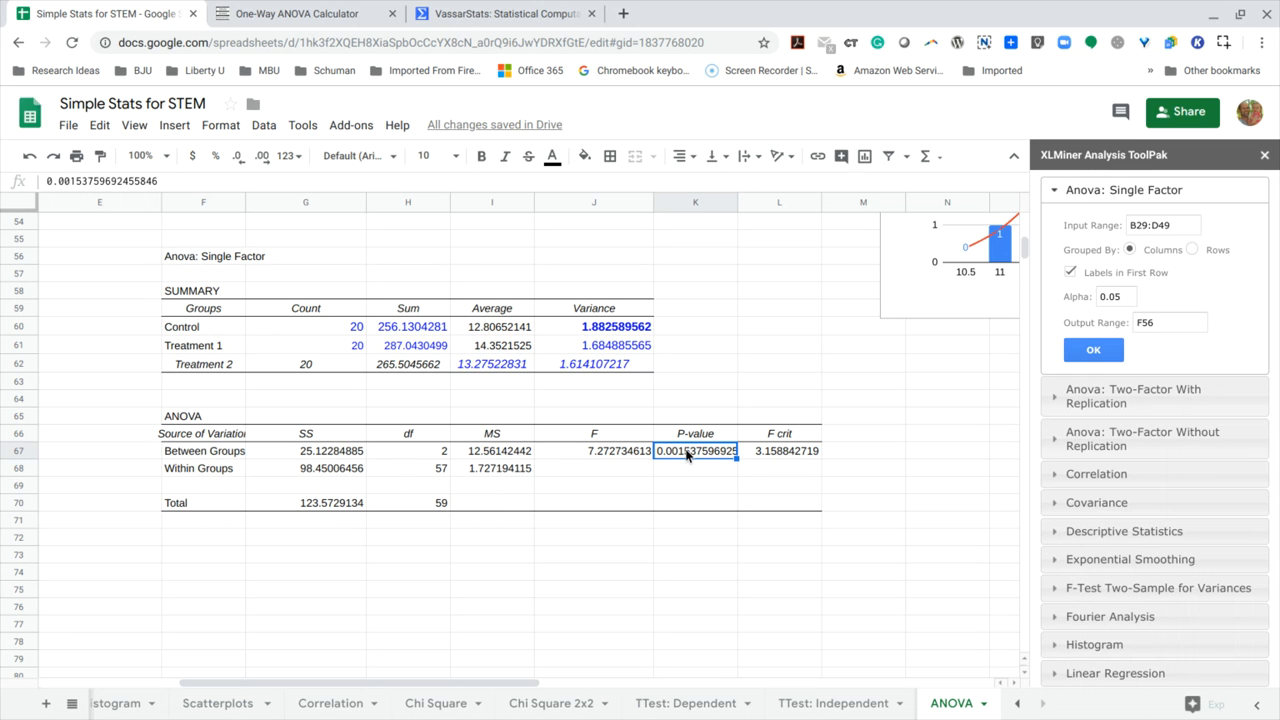
{"action": "left_click", "coordinate": [585, 155]}
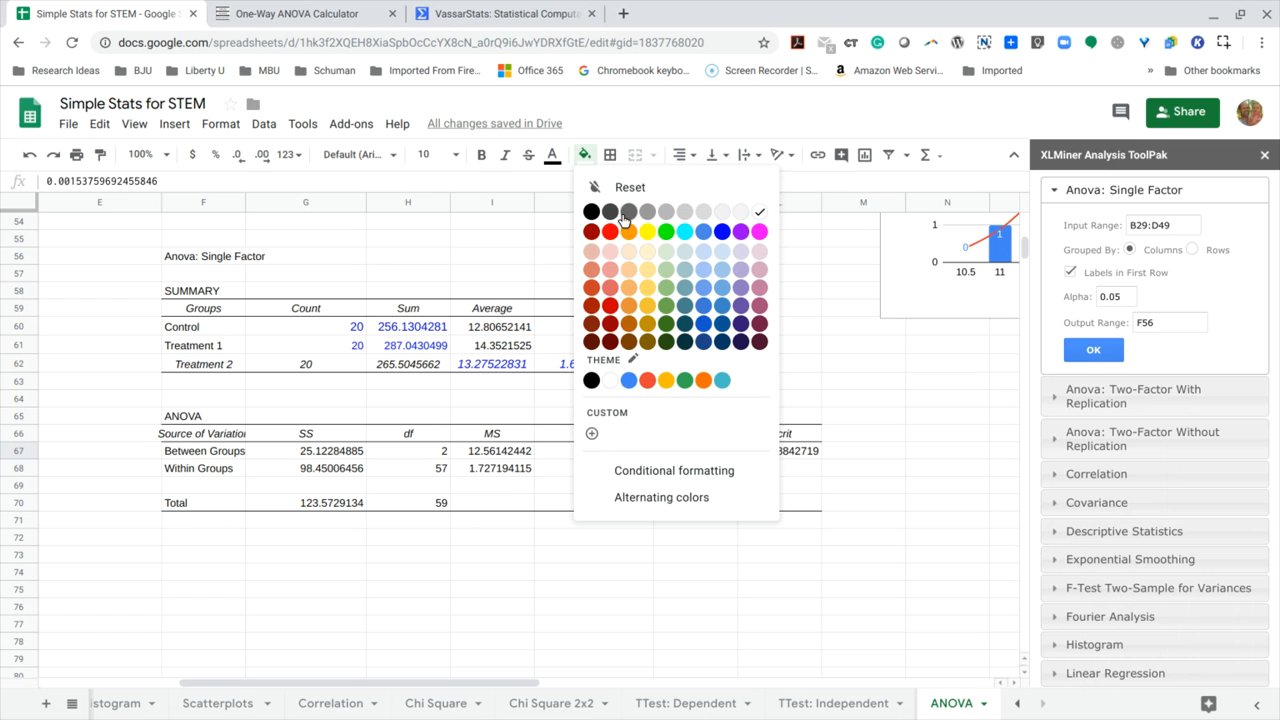
{"action": "left_click", "coordinate": [647, 233]}
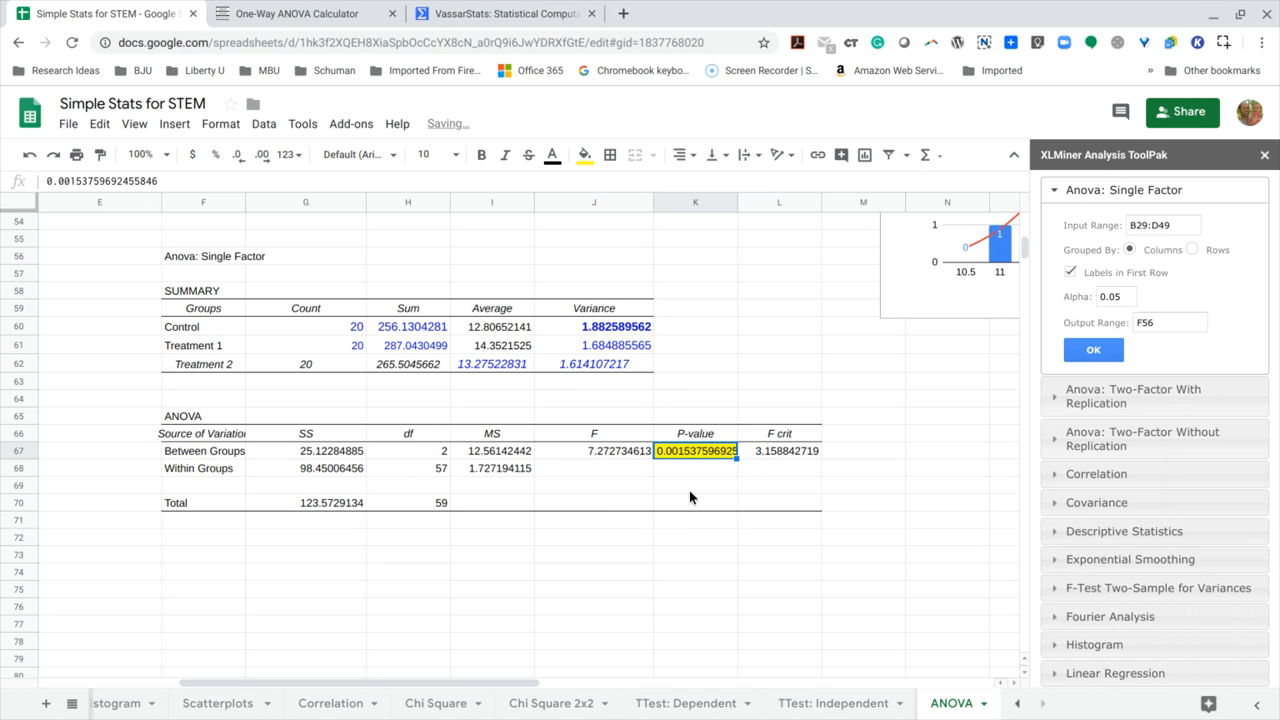
Highlight the between-groups F value cell J67 in the ANOVA table with a yellow fill
{"action": "left_click", "coordinate": [622, 453]}
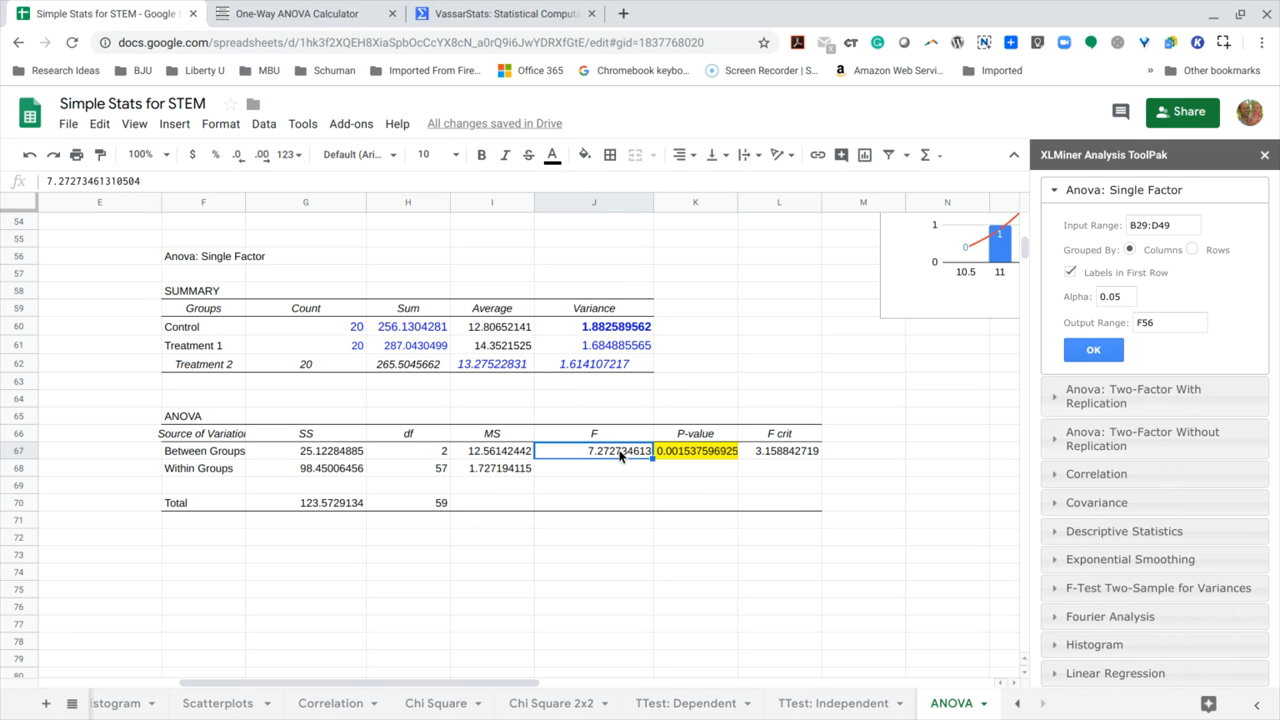
{"action": "left_click", "coordinate": [585, 155]}
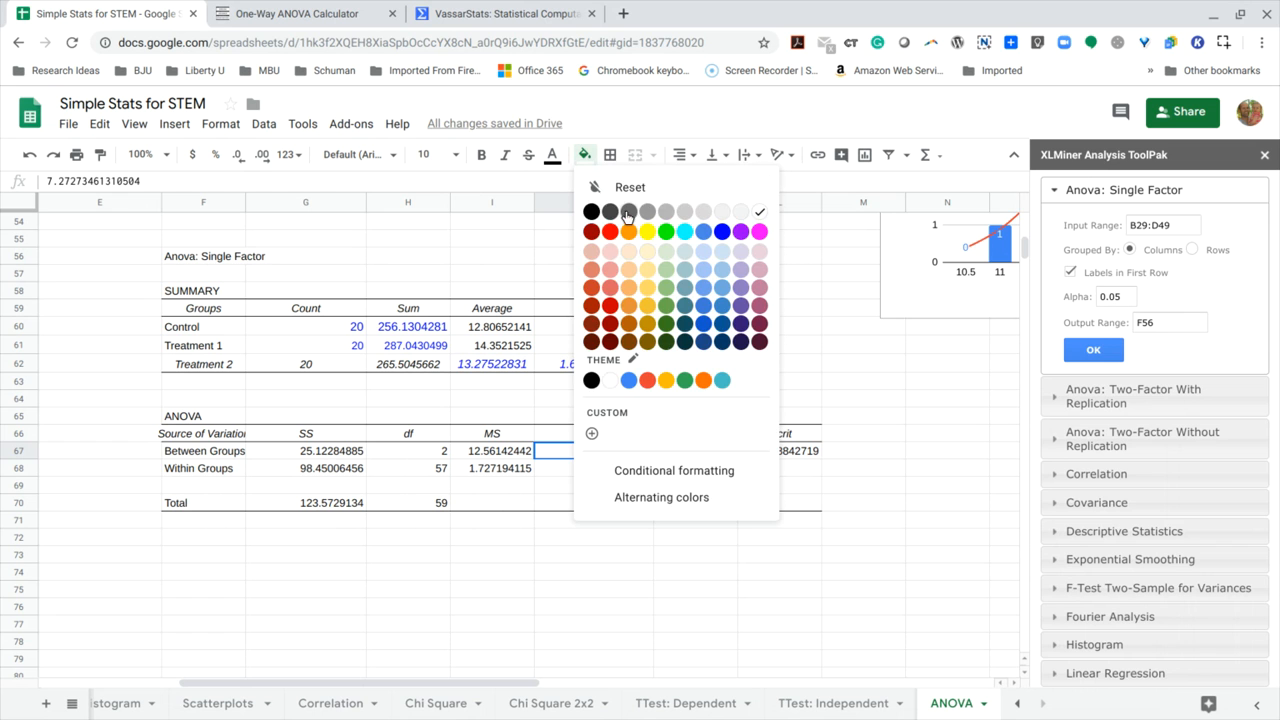
{"action": "left_click", "coordinate": [646, 236]}
{"action": "left_click", "coordinate": [559, 587]}
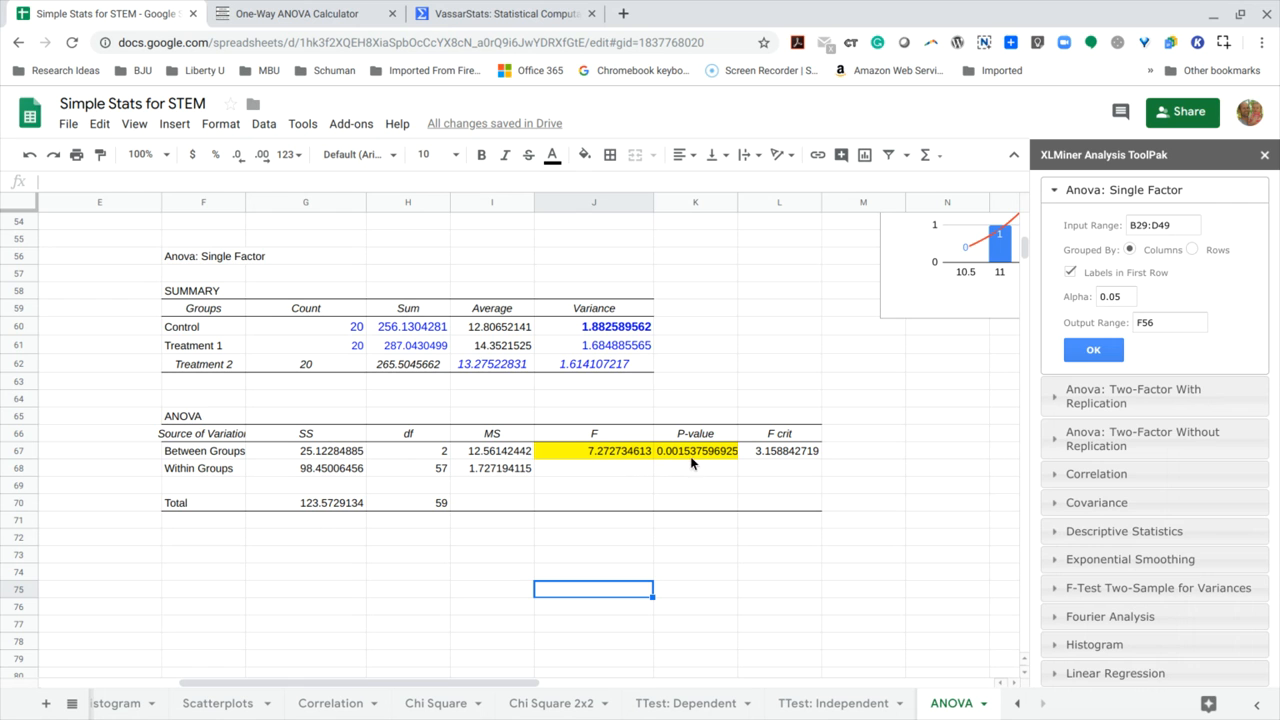
Enter the note "p < .05" in cell K65 above the P-value heading
{"action": "left_click", "coordinate": [687, 418]}
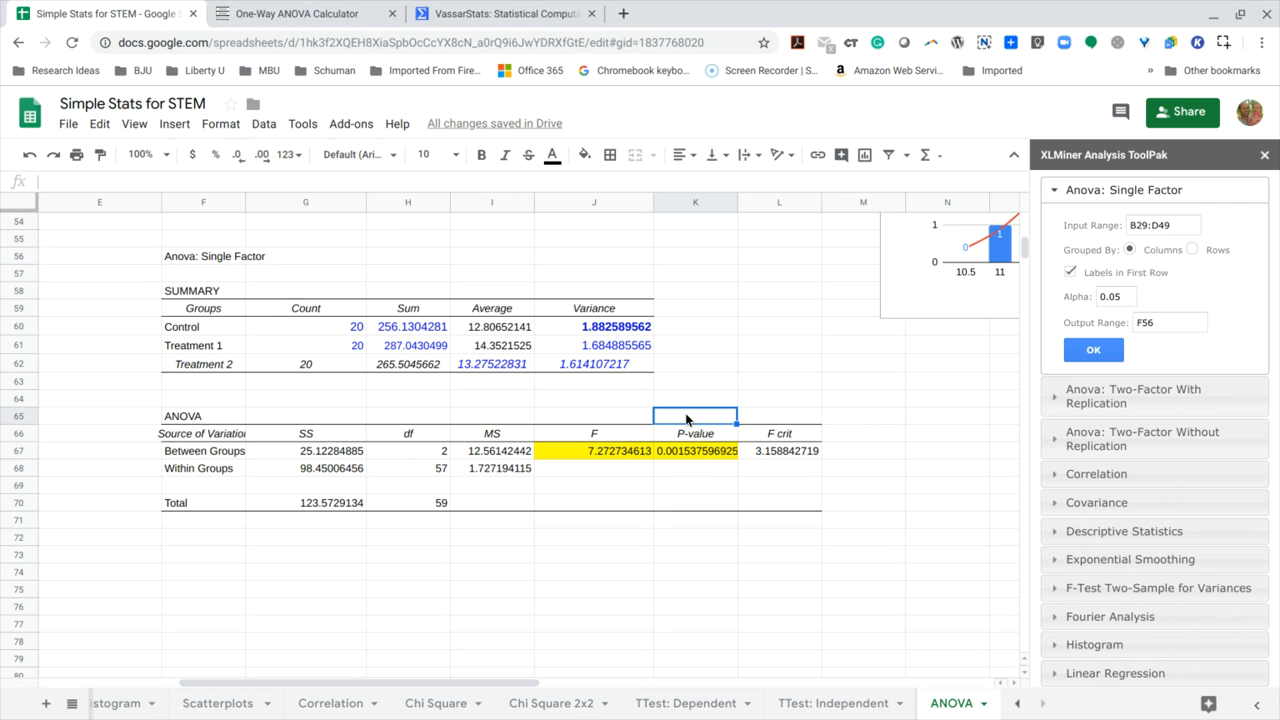
{"action": "type", "text": "p-value"}
{"action": "key", "text": "BackSpace"}
{"action": "key", "text": "BackSpace"}
{"action": "key", "text": "BackSpace"}
{"action": "key", "text": "BackSpace"}
{"action": "key", "text": "BackSpace"}
{"action": "key", "text": "BackSpace"}
{"action": "type", "text": "< .05"}
{"action": "key", "text": "Return"}
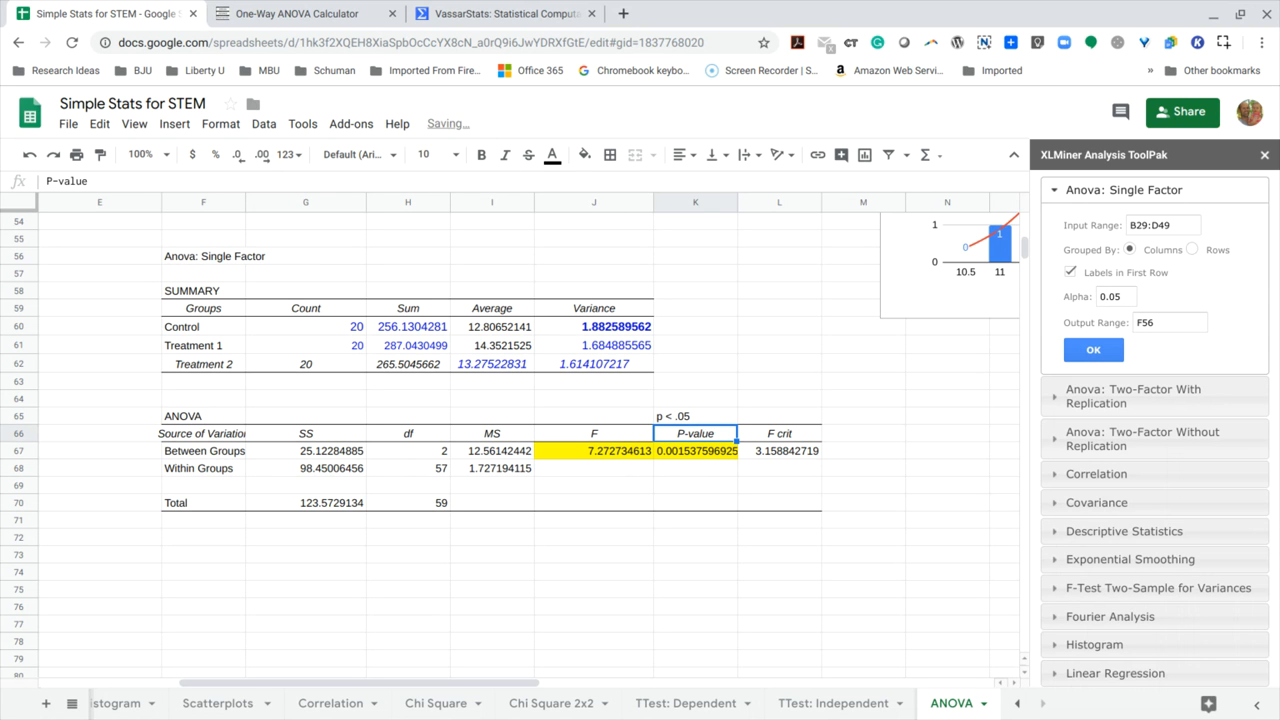
Select the between-groups P-value cell K67 and close the XLMiner Analysis ToolPak sidebar
{"action": "left_click", "coordinate": [712, 453]}
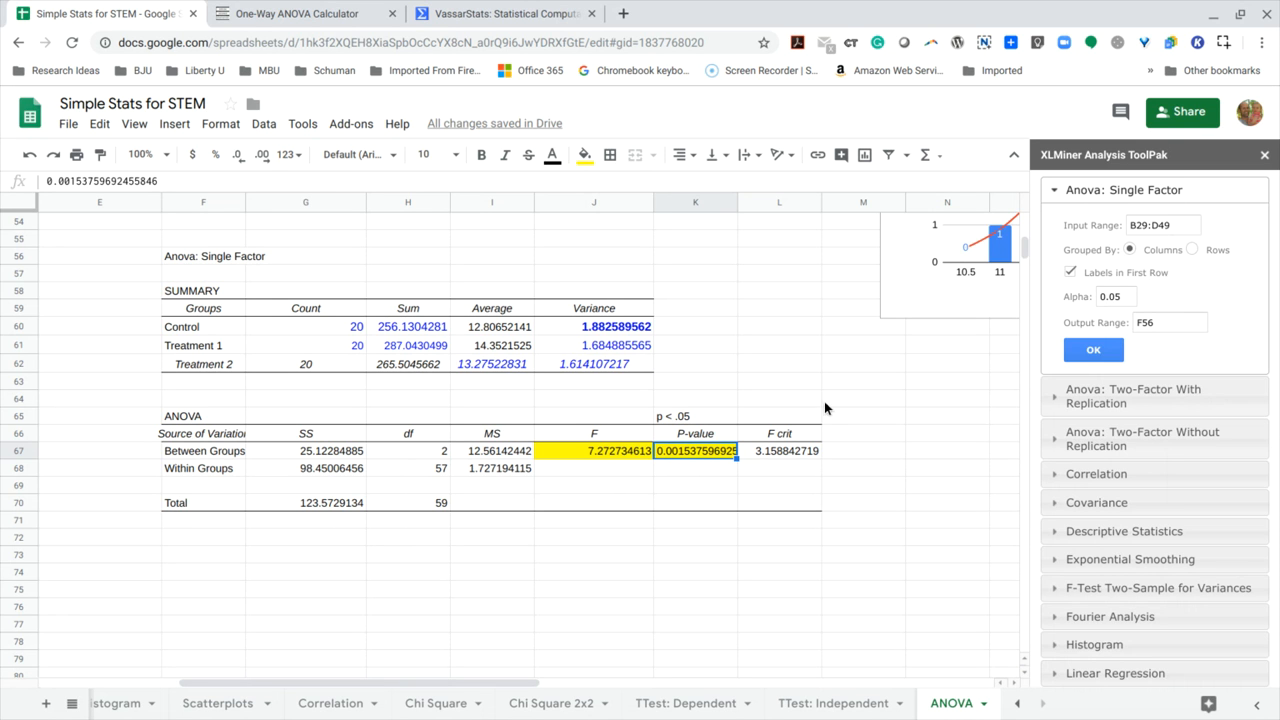
{"action": "left_click", "coordinate": [1265, 157]}
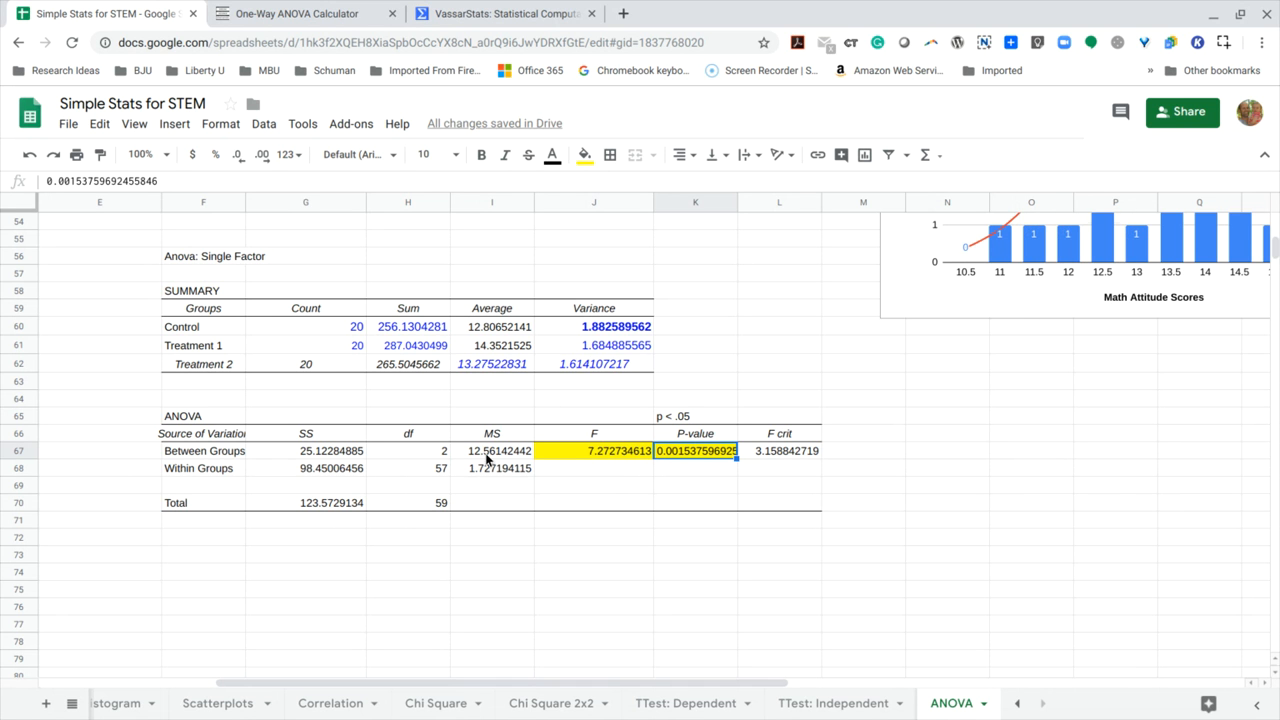
{"action": "scroll", "coordinate": [487, 459], "scroll_direction": "up", "scroll_amount": 1}
Switch to the One-Way ANOVA Calculator page and examine its treatment entry boxes and significance level options
{"action": "left_click", "coordinate": [305, 16]}
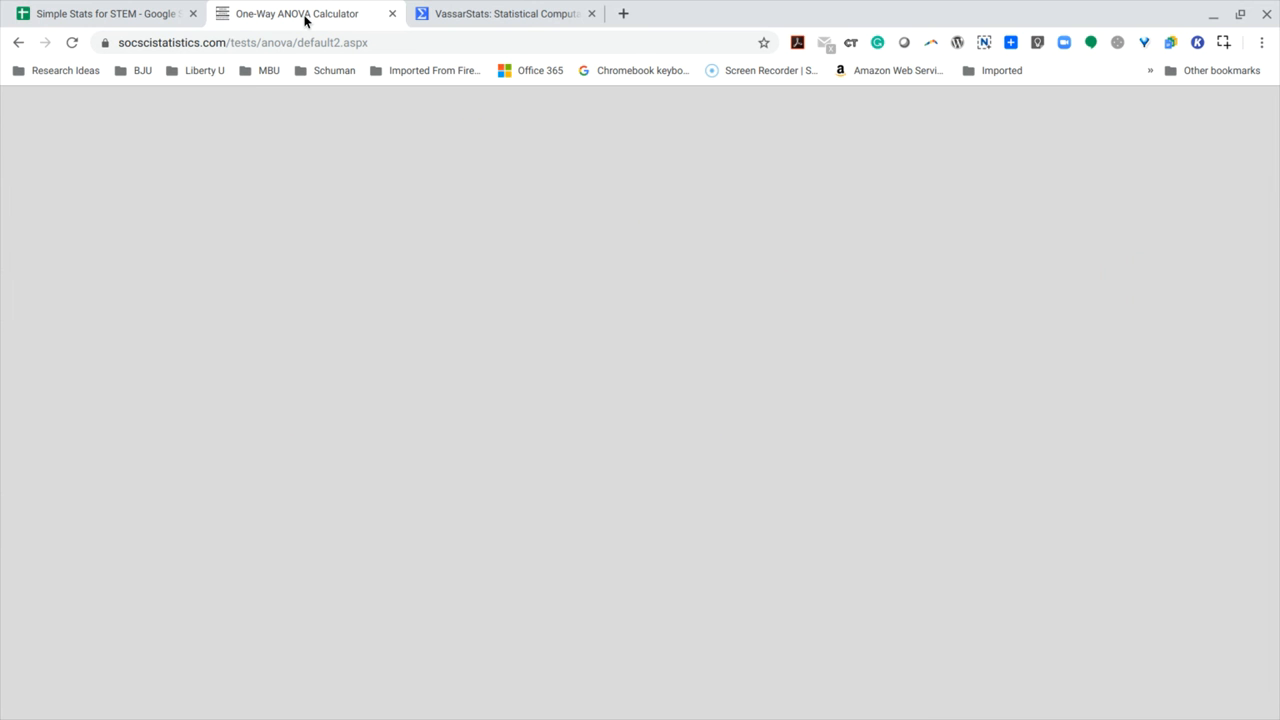
{"action": "scroll", "coordinate": [349, 363], "scroll_direction": "up", "scroll_amount": 3}
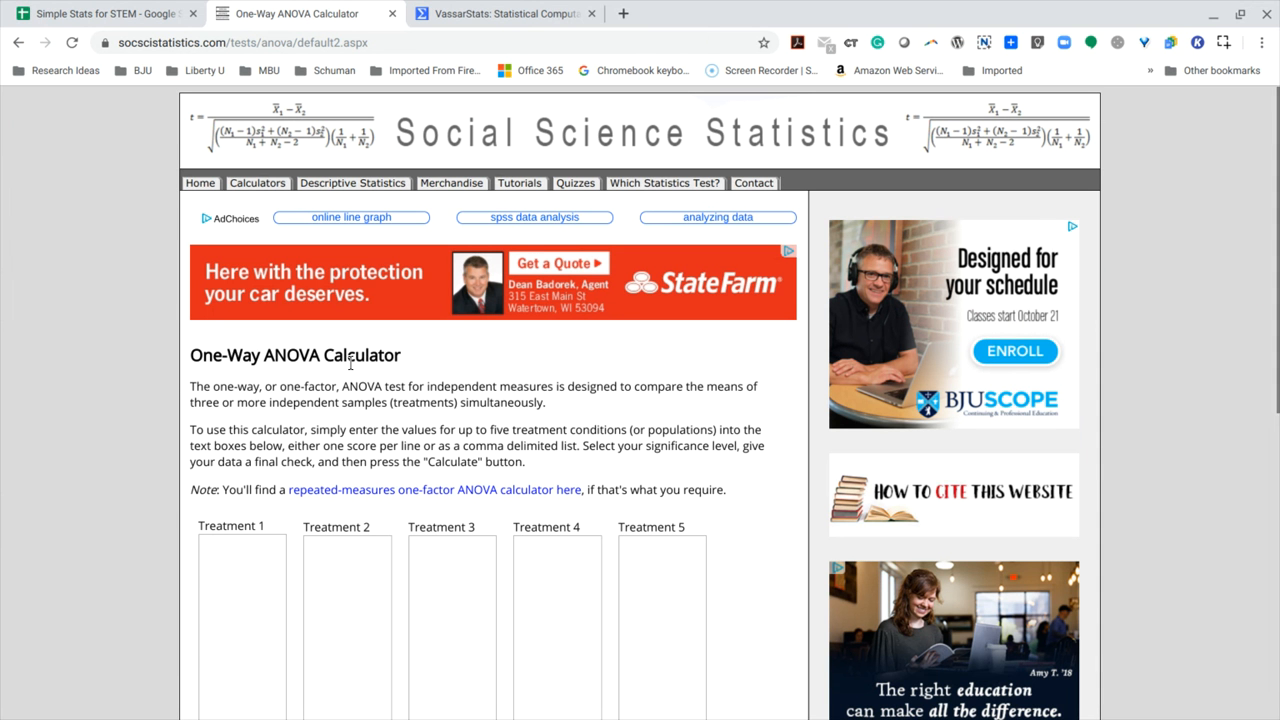
{"action": "scroll", "coordinate": [286, 442], "scroll_direction": "down", "scroll_amount": 2}
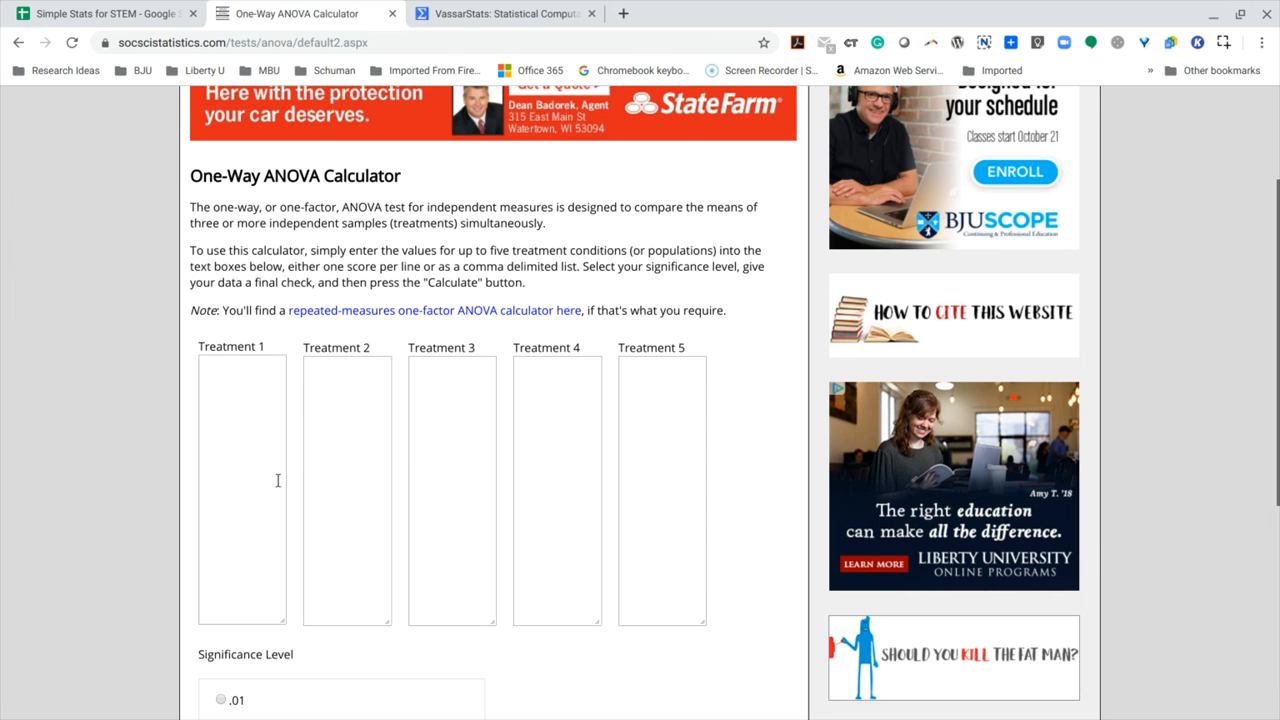
{"action": "scroll", "coordinate": [394, 500], "scroll_direction": "down", "scroll_amount": 3}
{"action": "scroll", "coordinate": [394, 494], "scroll_direction": "down", "scroll_amount": 2}
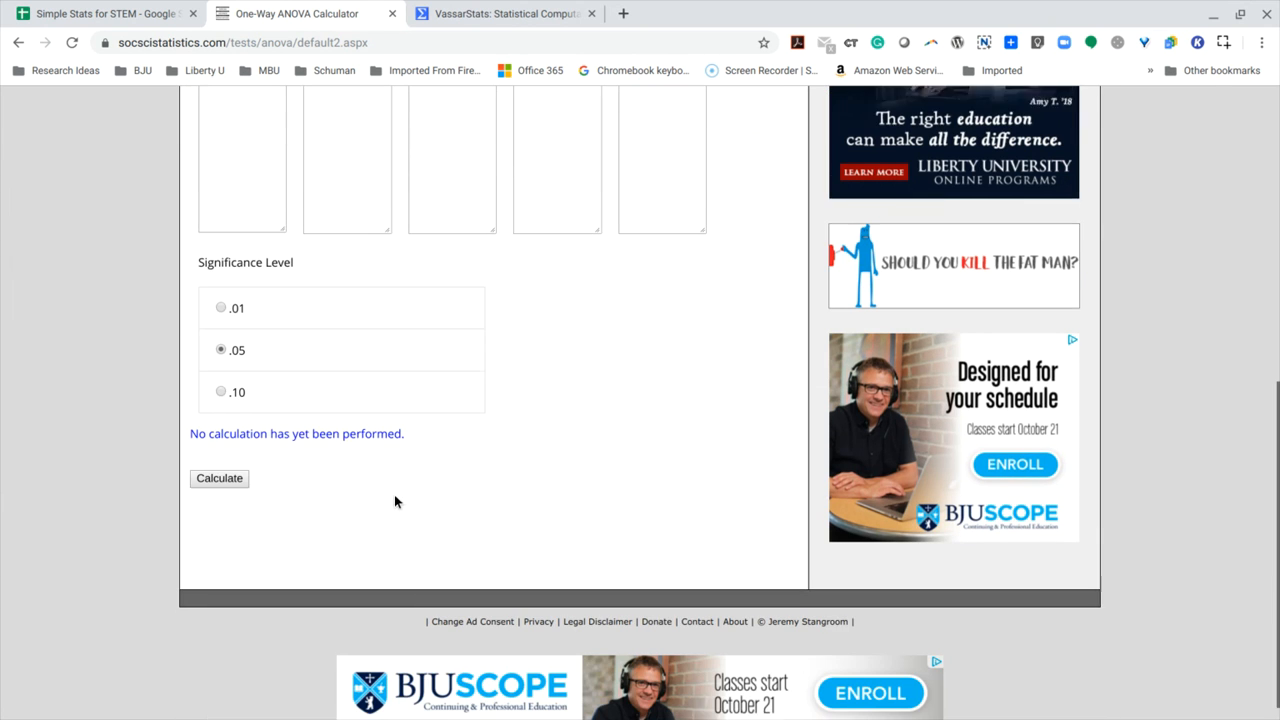
Return to the ANOVA sheet and enter the web address vassarstats.net in cell F73 below the ANOVA table
{"action": "left_click", "coordinate": [135, 13]}
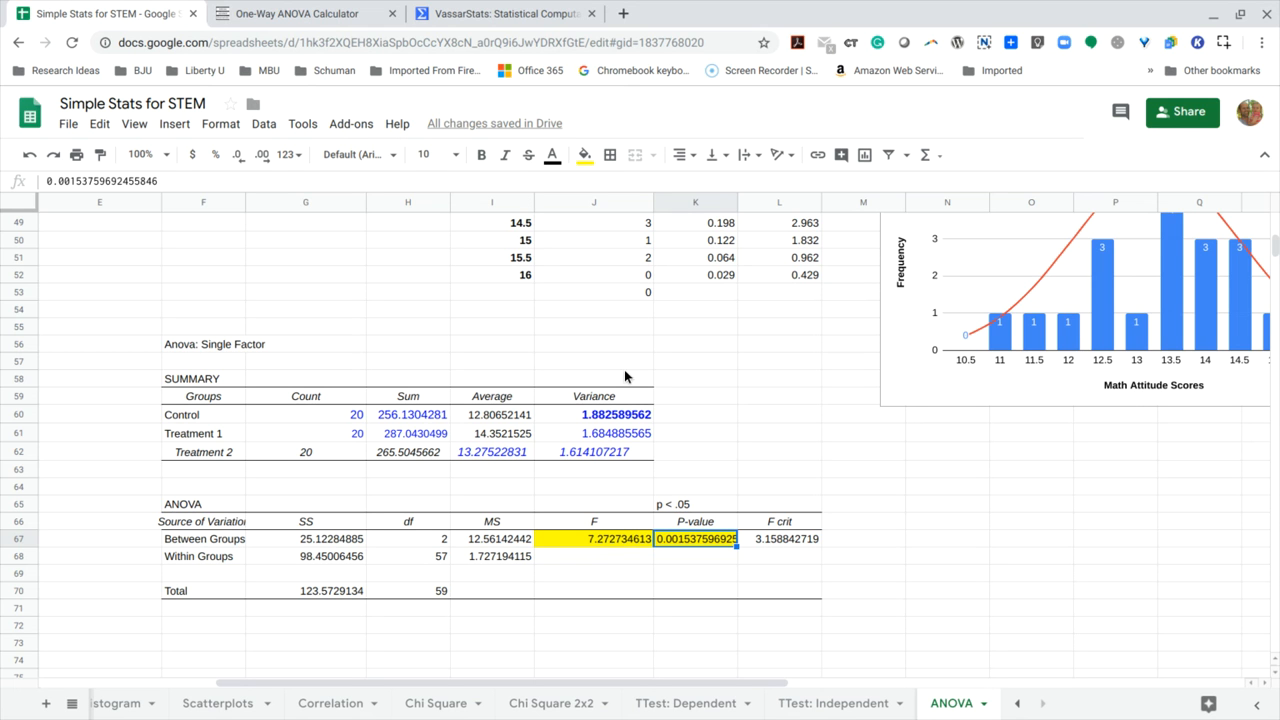
{"action": "left_click", "coordinate": [927, 507]}
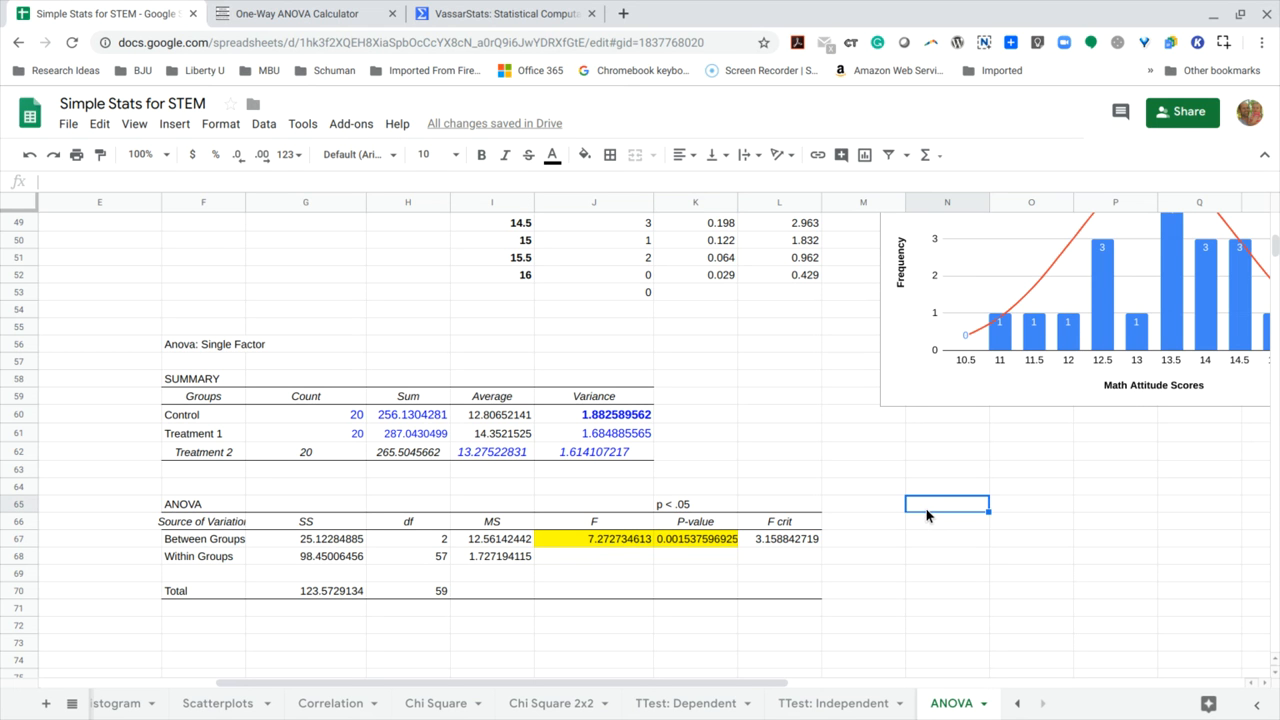
{"action": "scroll", "coordinate": [713, 535], "scroll_direction": "down", "scroll_amount": 2}
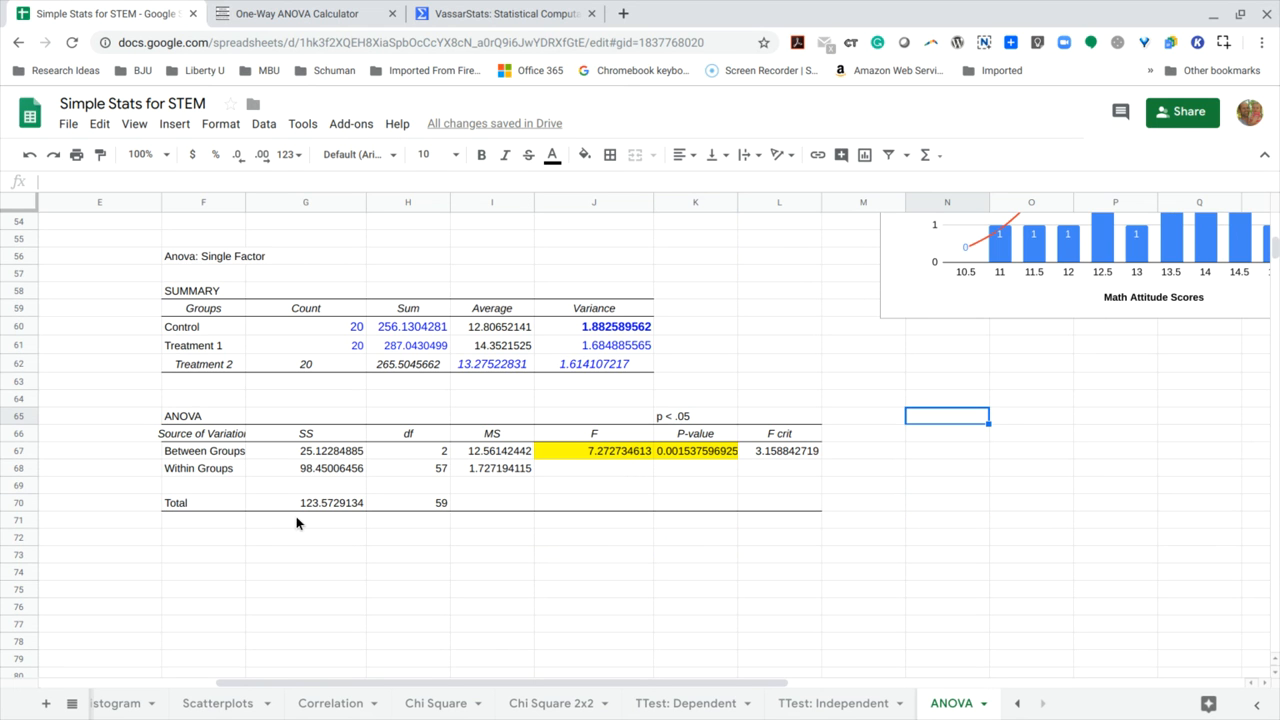
{"action": "left_click", "coordinate": [220, 558]}
{"action": "type", "text": "vassarstats"}
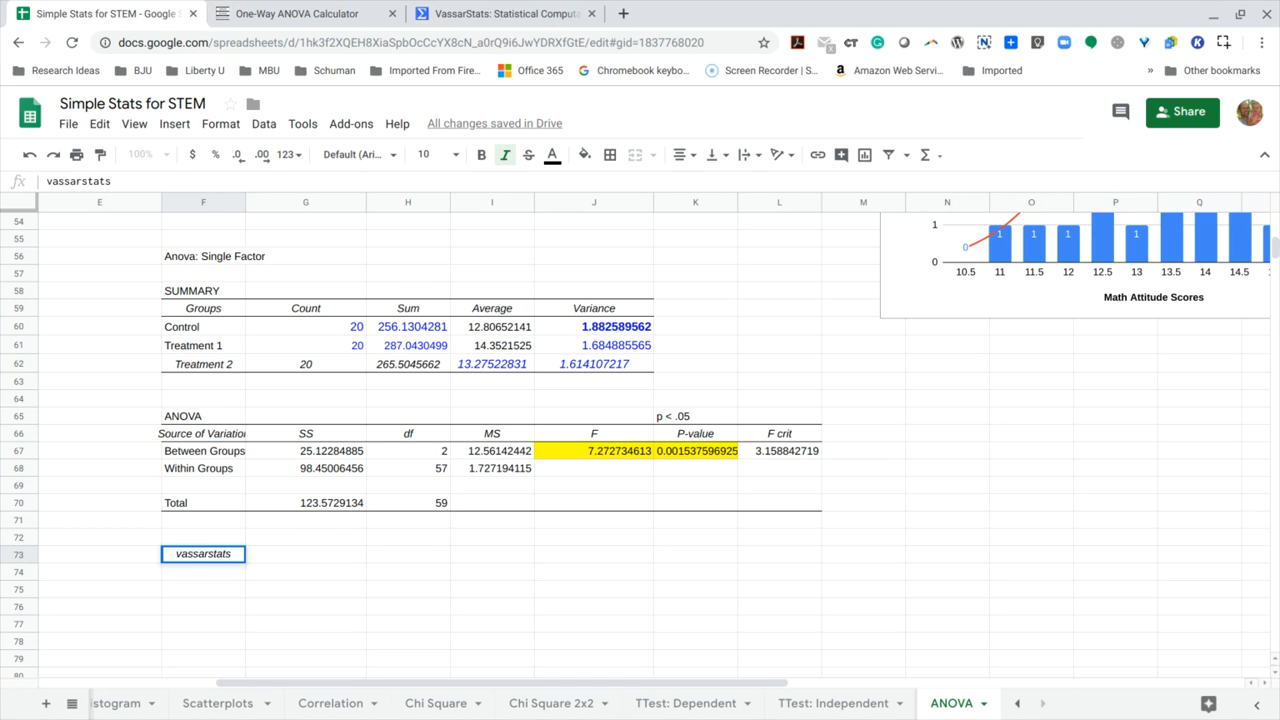
{"action": "type", "text": ".net"}
{"action": "key", "text": "Return"}
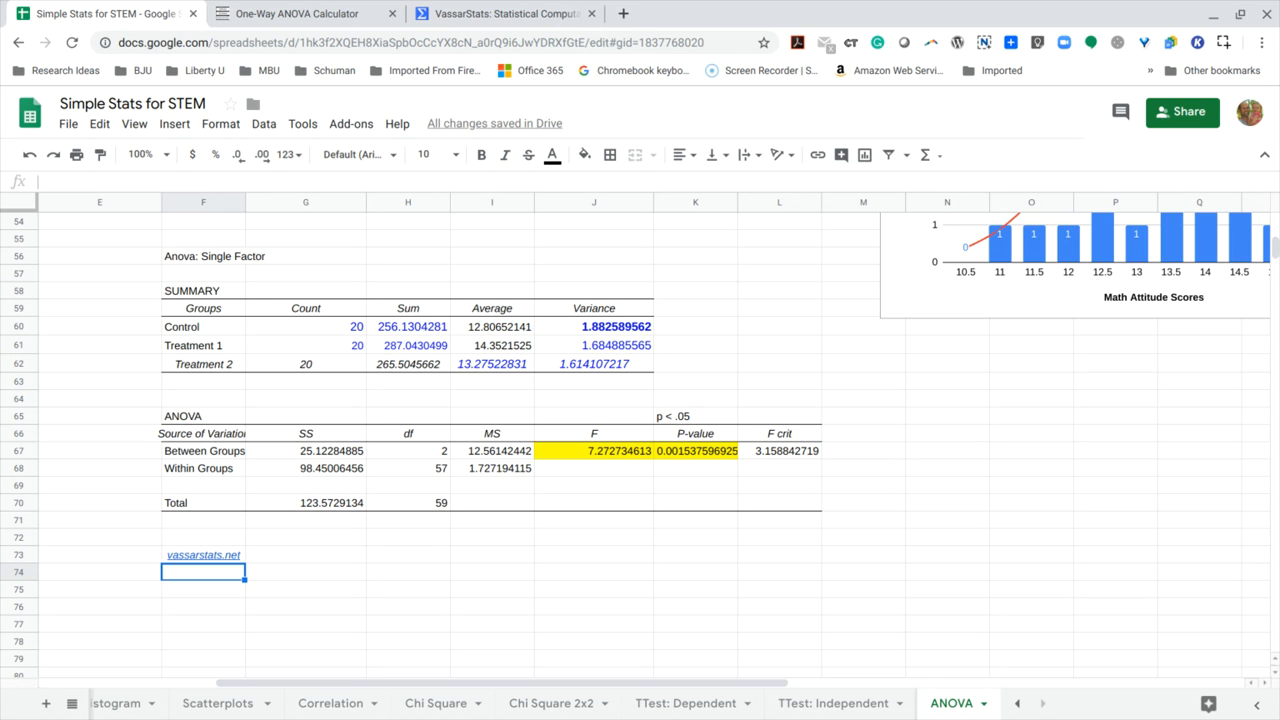
Move the VassarStats browser tab beside the spreadsheet tab and open the site's One-Way ANOVA calculator for up to five samples
{"action": "left_click", "coordinate": [477, 15]}
{"action": "left_click_drag", "start_coordinate": [477, 15], "coordinate": [302, 18]}
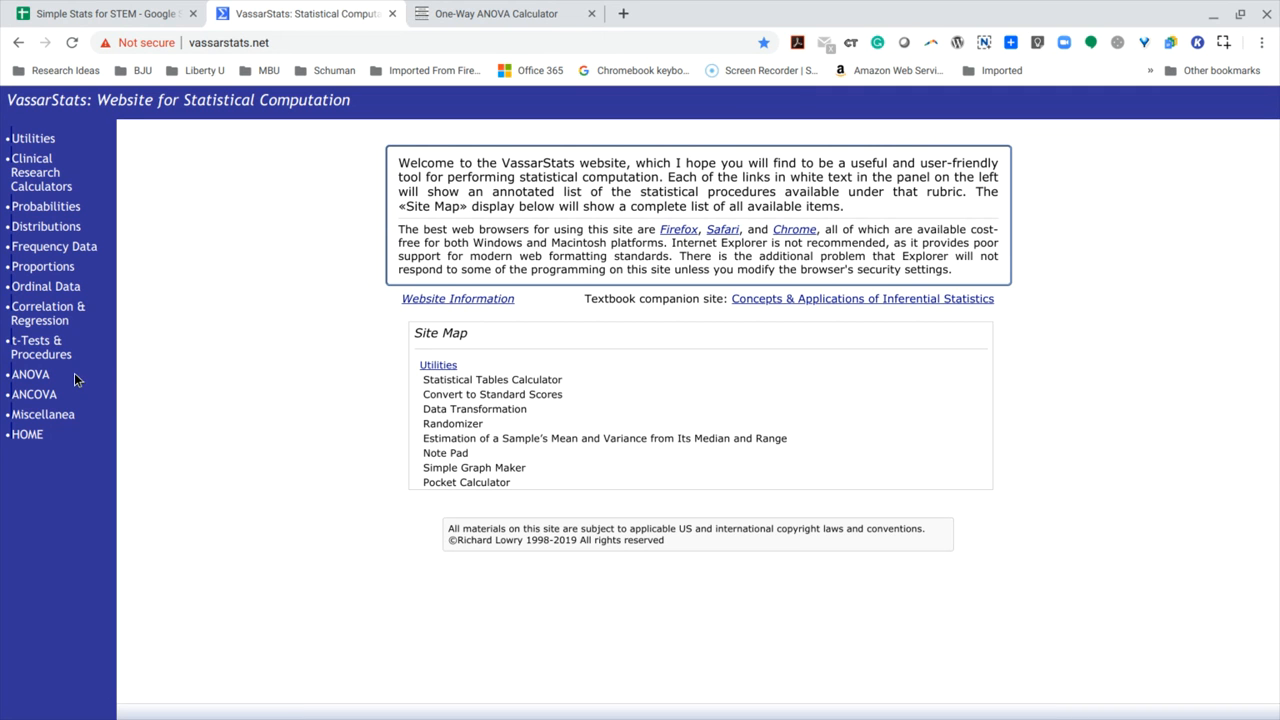
{"action": "left_click", "coordinate": [31, 378]}
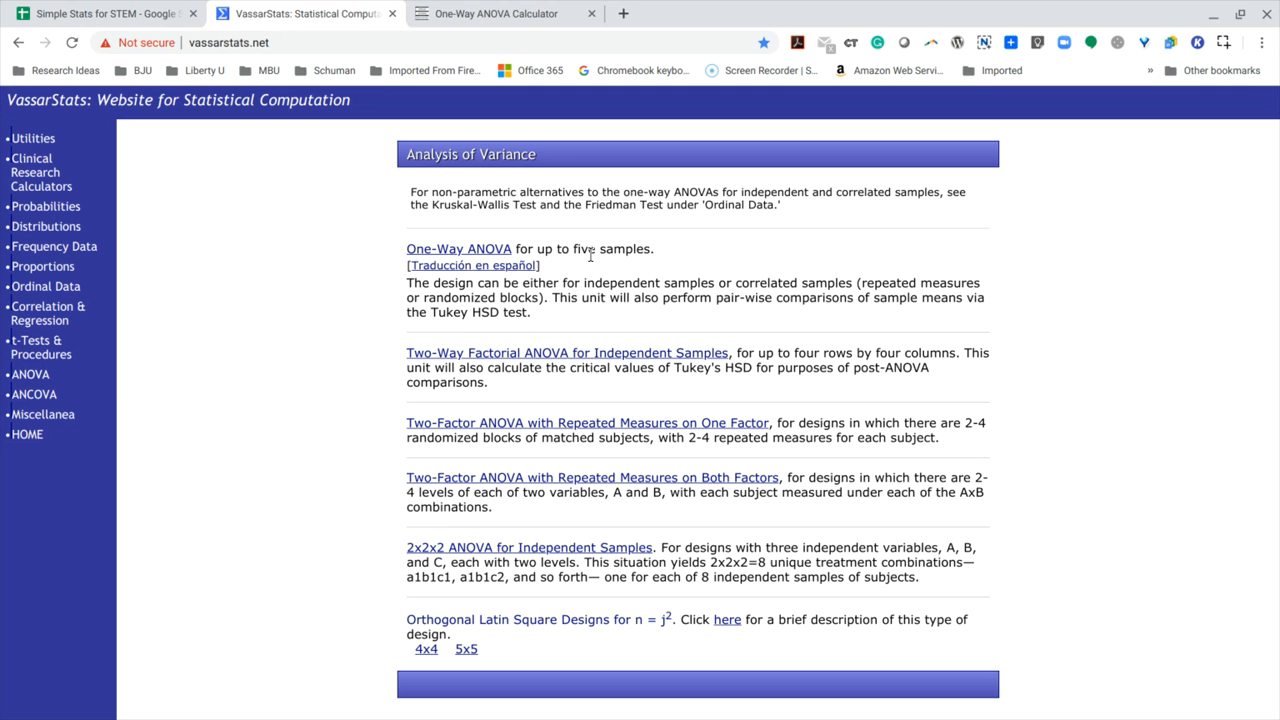
{"action": "left_click", "coordinate": [455, 253]}
{"action": "scroll", "coordinate": [516, 330], "scroll_direction": "down", "scroll_amount": 7}
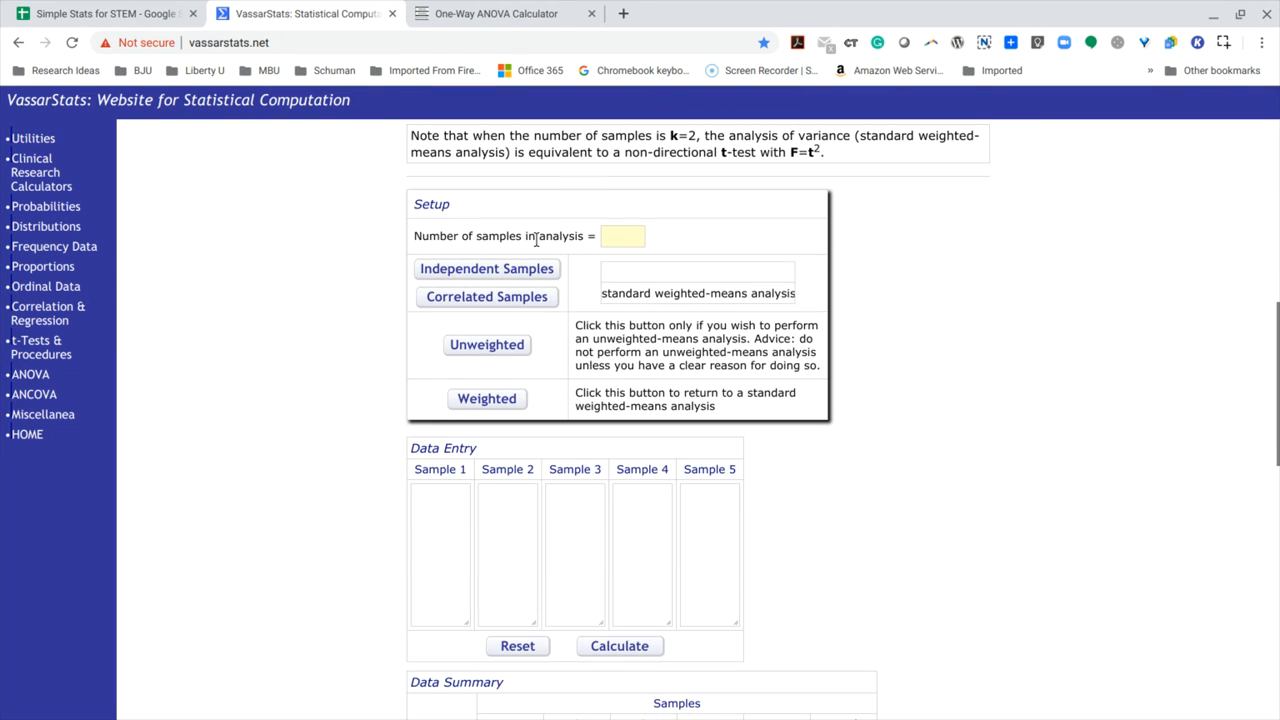
Set up the VassarStats analysis with 3 samples as an independent-samples design
{"action": "left_click", "coordinate": [631, 234]}
{"action": "type", "text": "3"}
{"action": "left_click", "coordinate": [524, 270]}
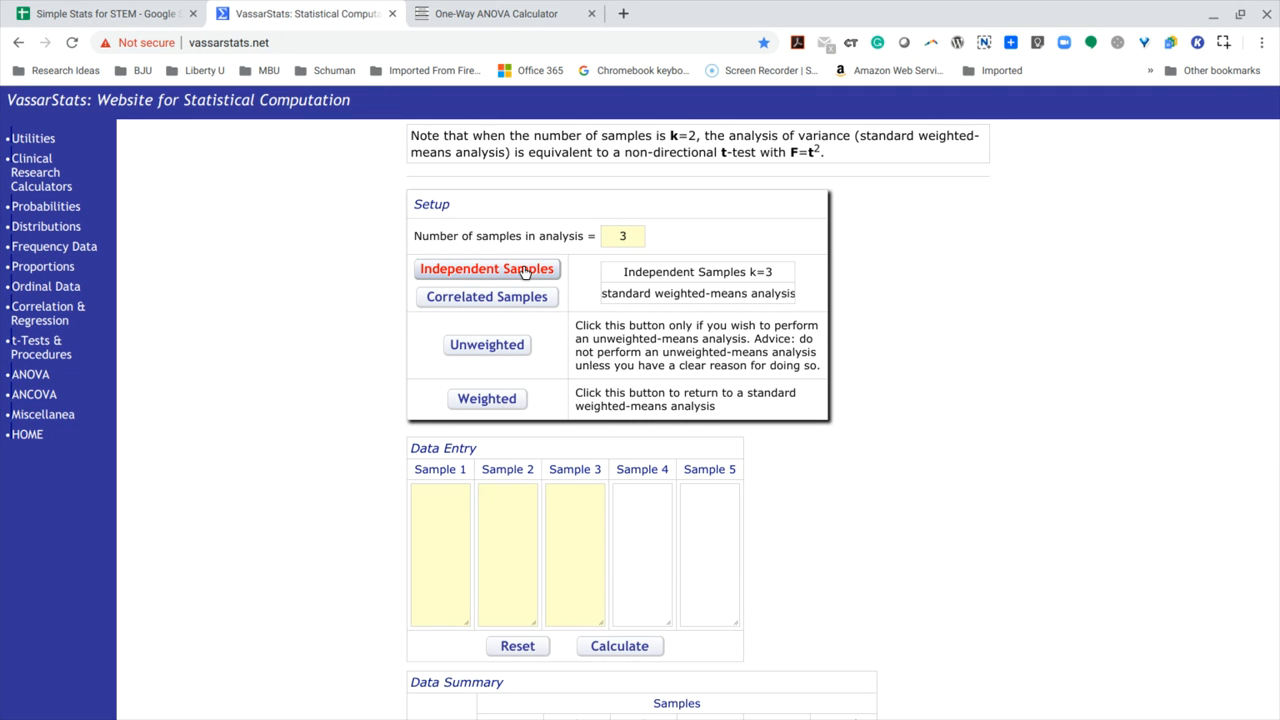
{"action": "scroll", "coordinate": [366, 366], "scroll_direction": "down", "scroll_amount": 1}
{"action": "left_click", "coordinate": [487, 308]}
Copy the Control scores B30:B49 from the spreadsheet into the Sample 1 data entry box on VassarStats
{"action": "scroll", "coordinate": [381, 385], "scroll_direction": "down", "scroll_amount": 1}
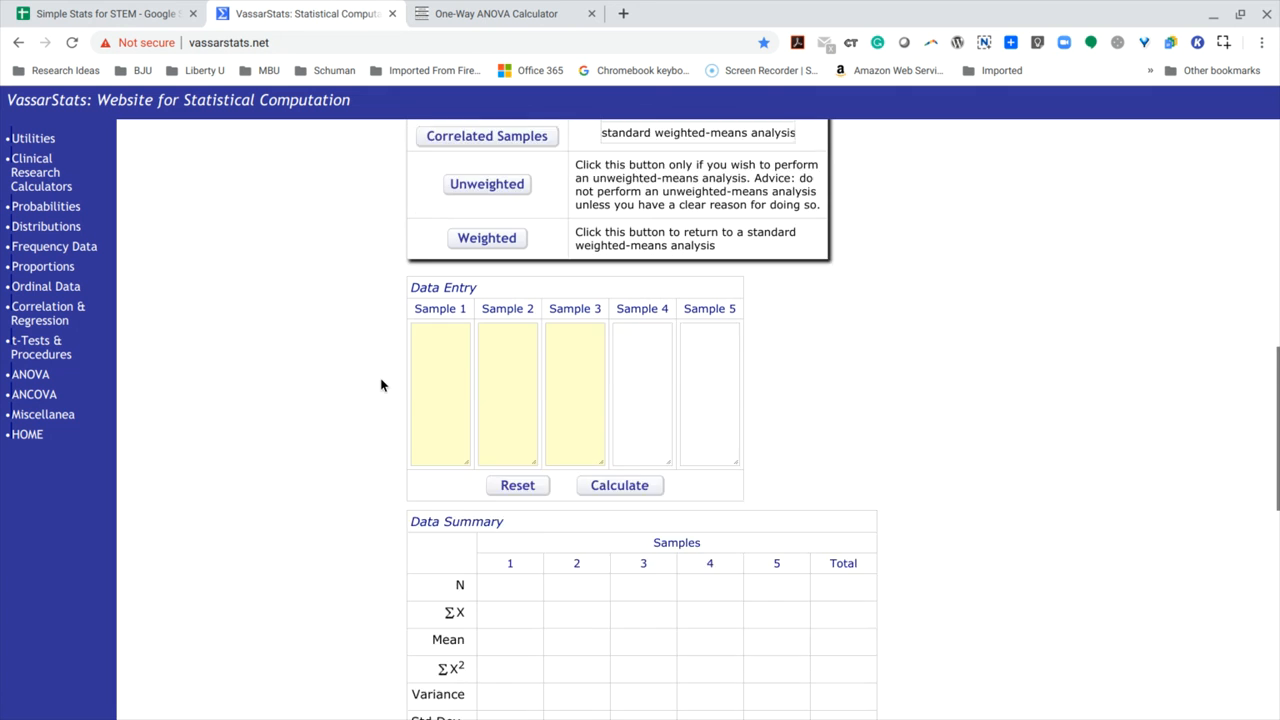
{"action": "scroll", "coordinate": [381, 385], "scroll_direction": "down", "scroll_amount": 1}
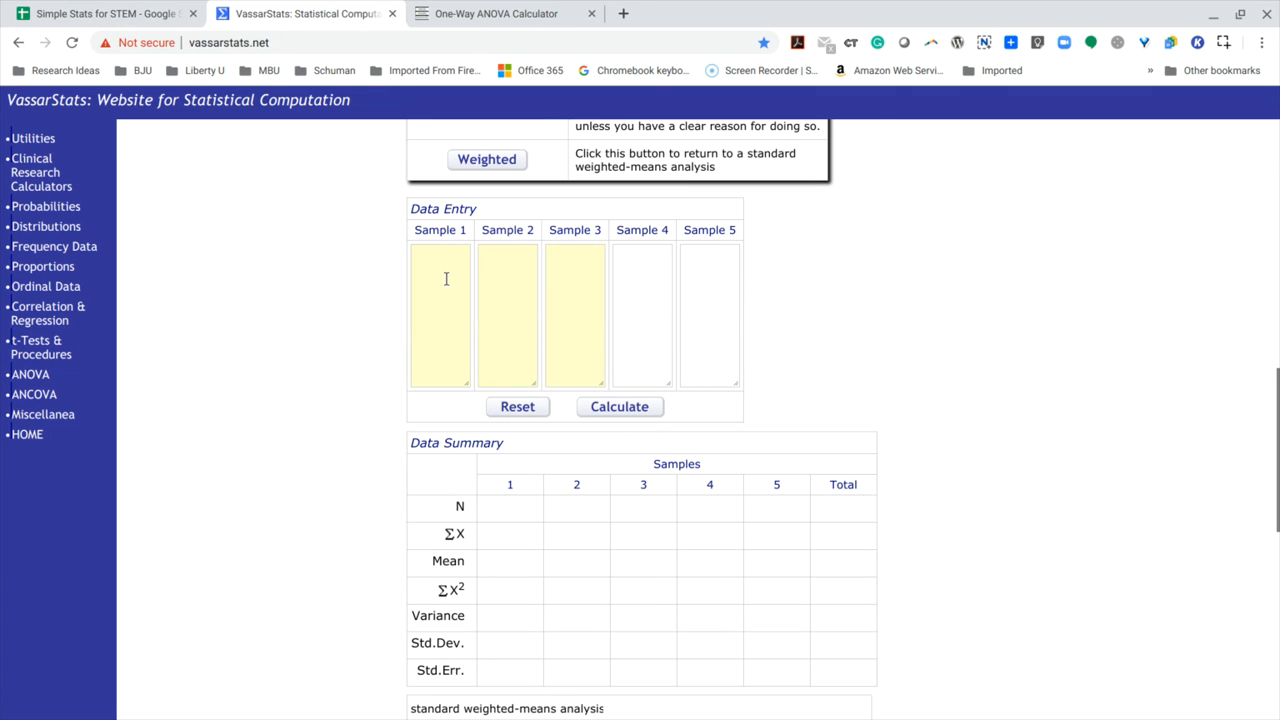
{"action": "left_click", "coordinate": [110, 14]}
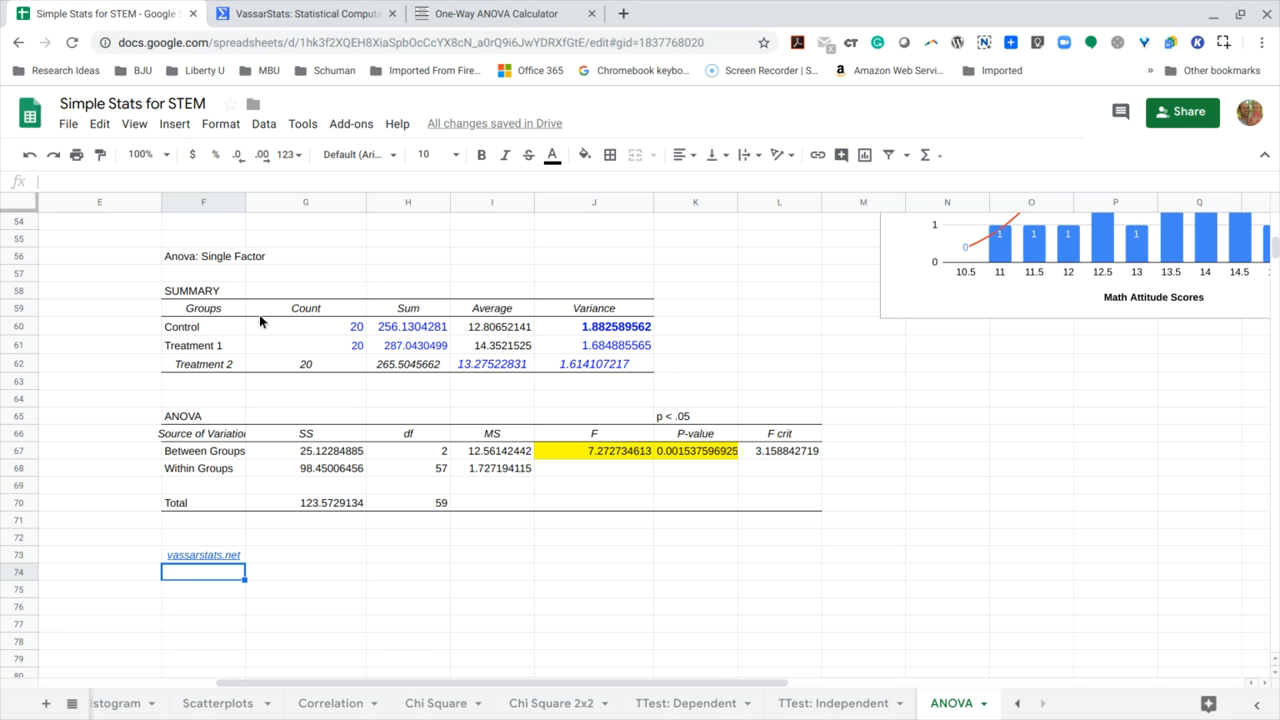
{"action": "scroll", "coordinate": [259, 314], "scroll_direction": "left", "scroll_amount": 4}
{"action": "scroll", "coordinate": [259, 314], "scroll_direction": "up", "scroll_amount": 5}
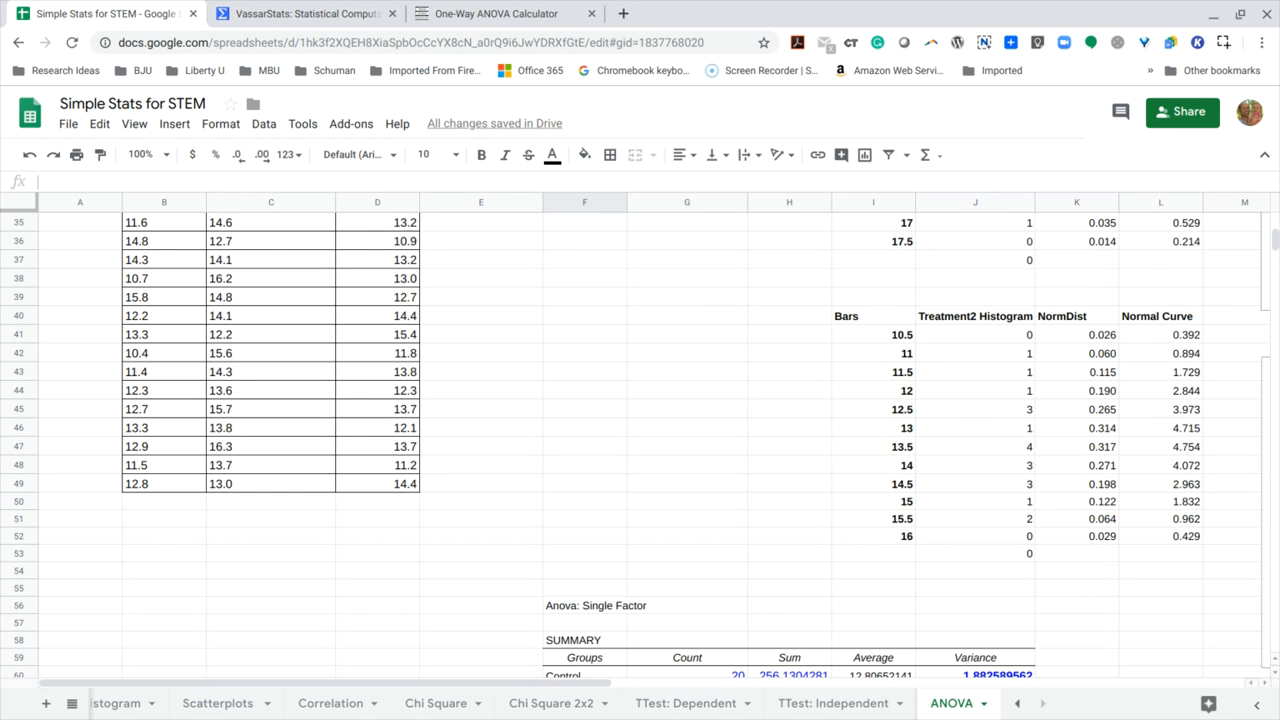
{"action": "scroll", "coordinate": [259, 314], "scroll_direction": "up", "scroll_amount": 1}
{"action": "left_click_drag", "start_coordinate": [187, 281], "coordinate": [166, 627]}
{"action": "key", "text": "ctrl+c"}
{"action": "left_click", "coordinate": [318, 14]}
{"action": "left_click", "coordinate": [448, 270]}
{"action": "key", "text": "ctrl+v"}
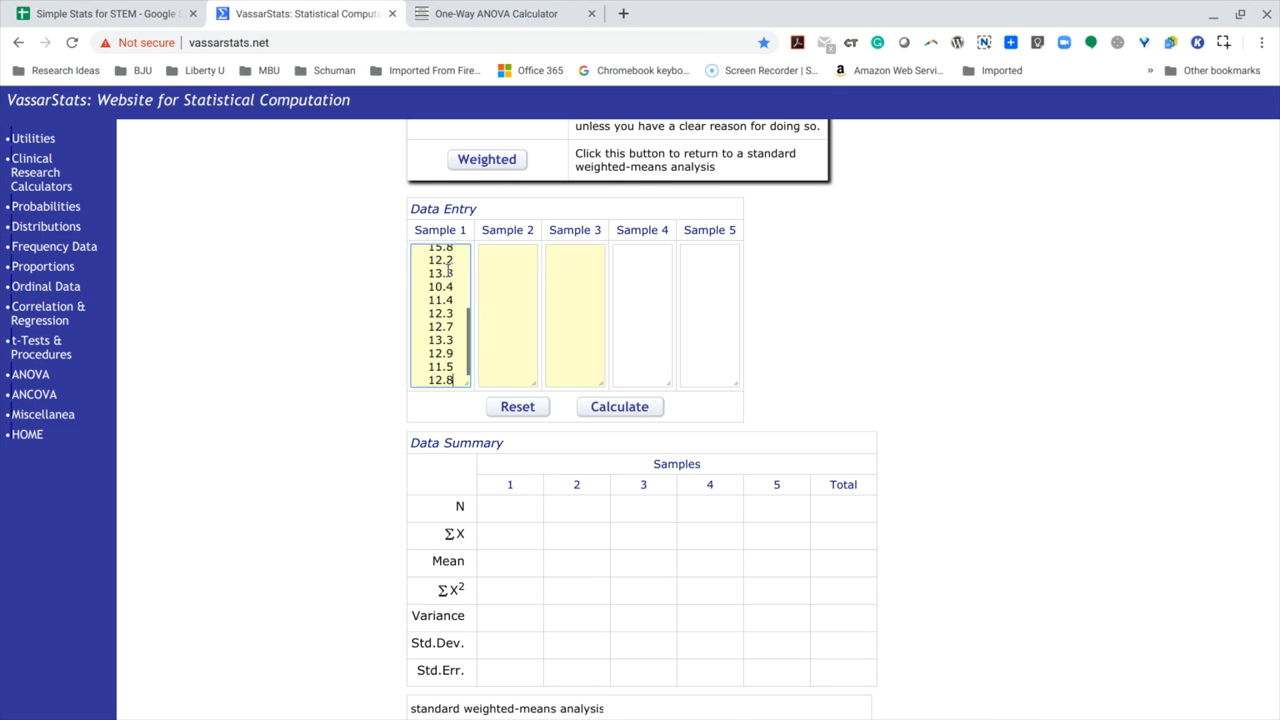
Copy the Treatment 1 scores C30:C49 from the spreadsheet into the Sample 2 box on VassarStats
{"action": "left_click", "coordinate": [128, 13]}
{"action": "left_click_drag", "start_coordinate": [254, 278], "coordinate": [254, 636]}
{"action": "key", "text": "ctrl+c"}
{"action": "left_click", "coordinate": [300, 13]}
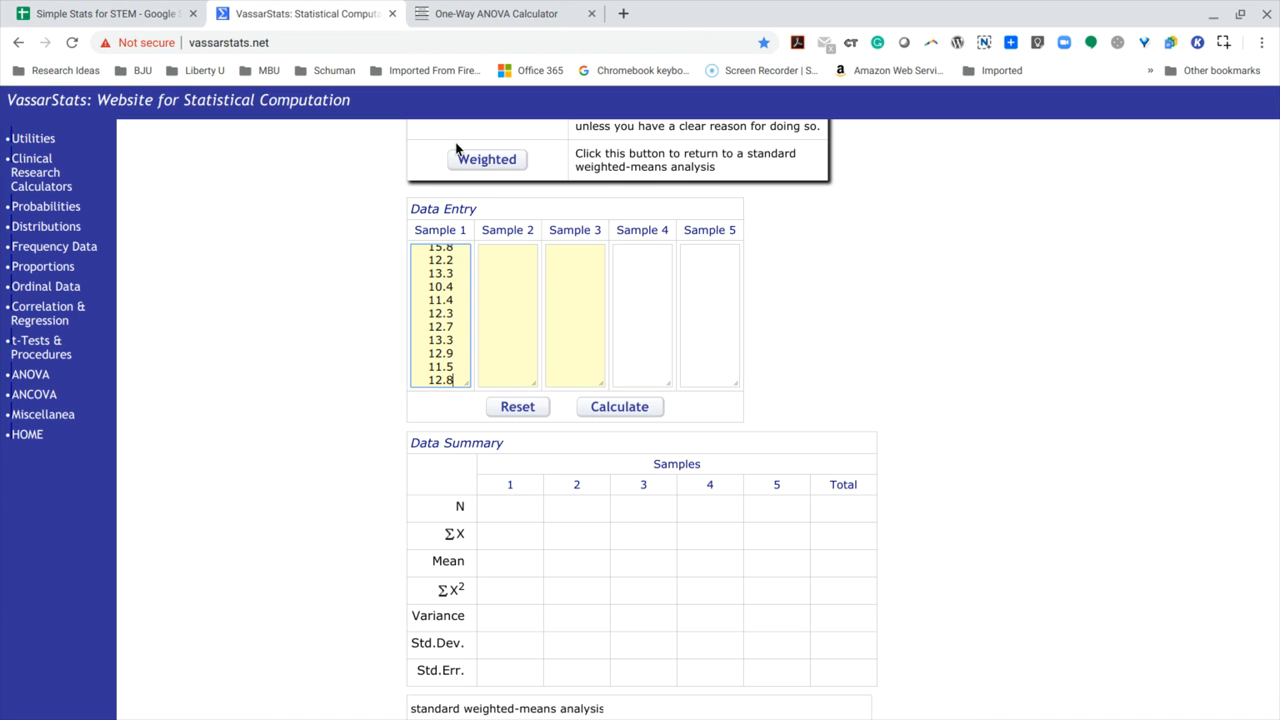
{"action": "left_click", "coordinate": [505, 282]}
{"action": "key", "text": "ctrl+v"}
Copy the Treatment 2 scores D30:D49 from the spreadsheet into the Sample 3 box on VassarStats
{"action": "left_click", "coordinate": [108, 13]}
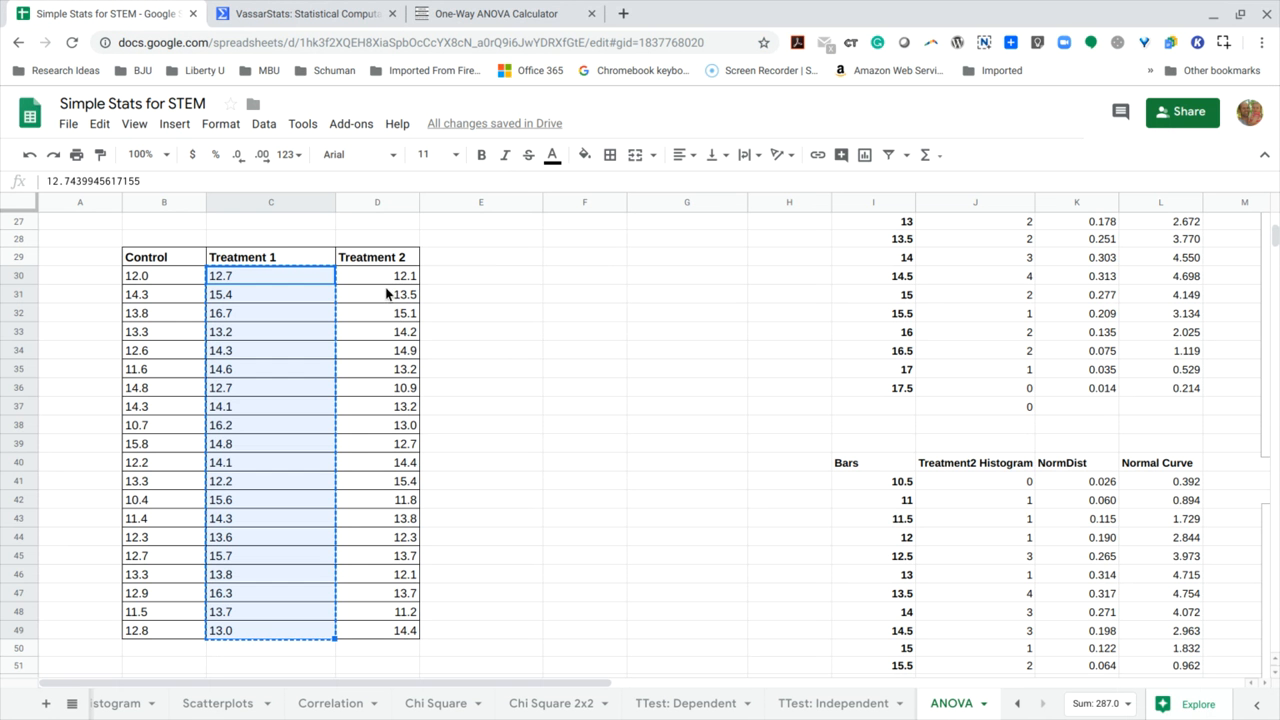
{"action": "left_click_drag", "start_coordinate": [389, 280], "coordinate": [390, 636]}
{"action": "key", "text": "ctrl+c"}
{"action": "left_click", "coordinate": [300, 13]}
{"action": "left_click", "coordinate": [573, 281]}
{"action": "key", "text": "ctrl+v"}
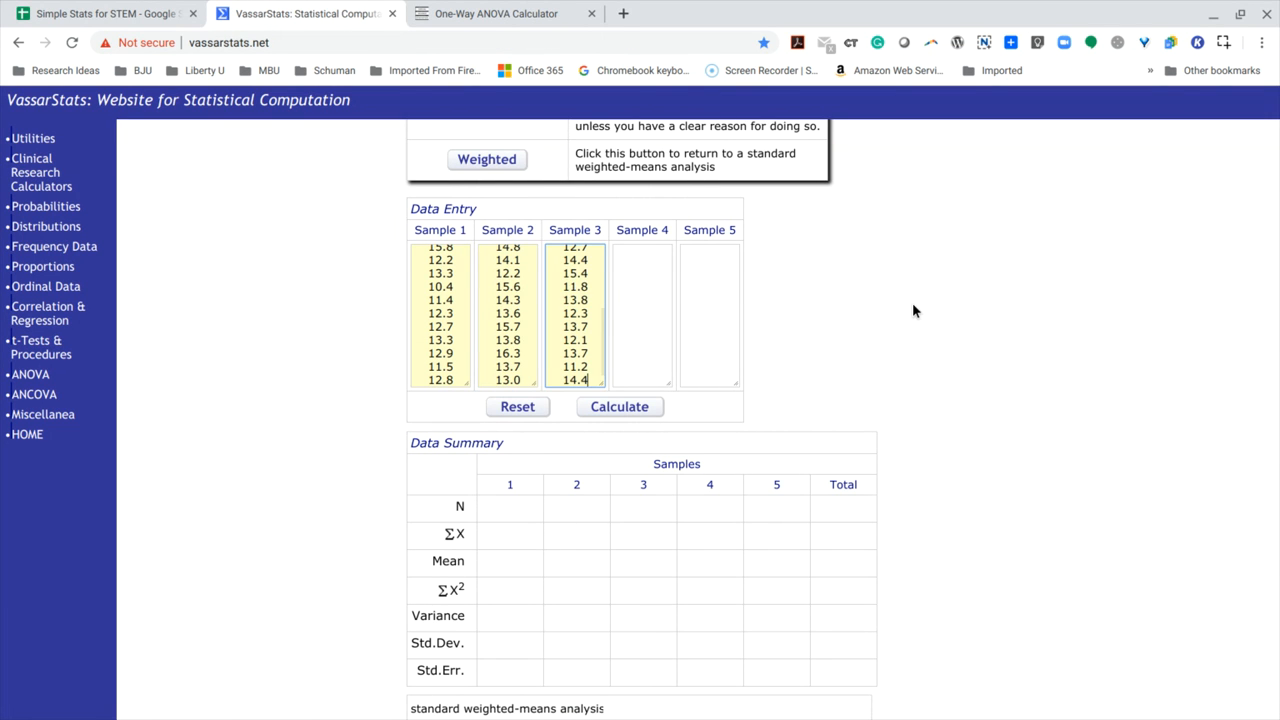
Calculate the one-way ANOVA for the three entered samples
{"action": "scroll", "coordinate": [912, 311], "scroll_direction": "down", "scroll_amount": 2}
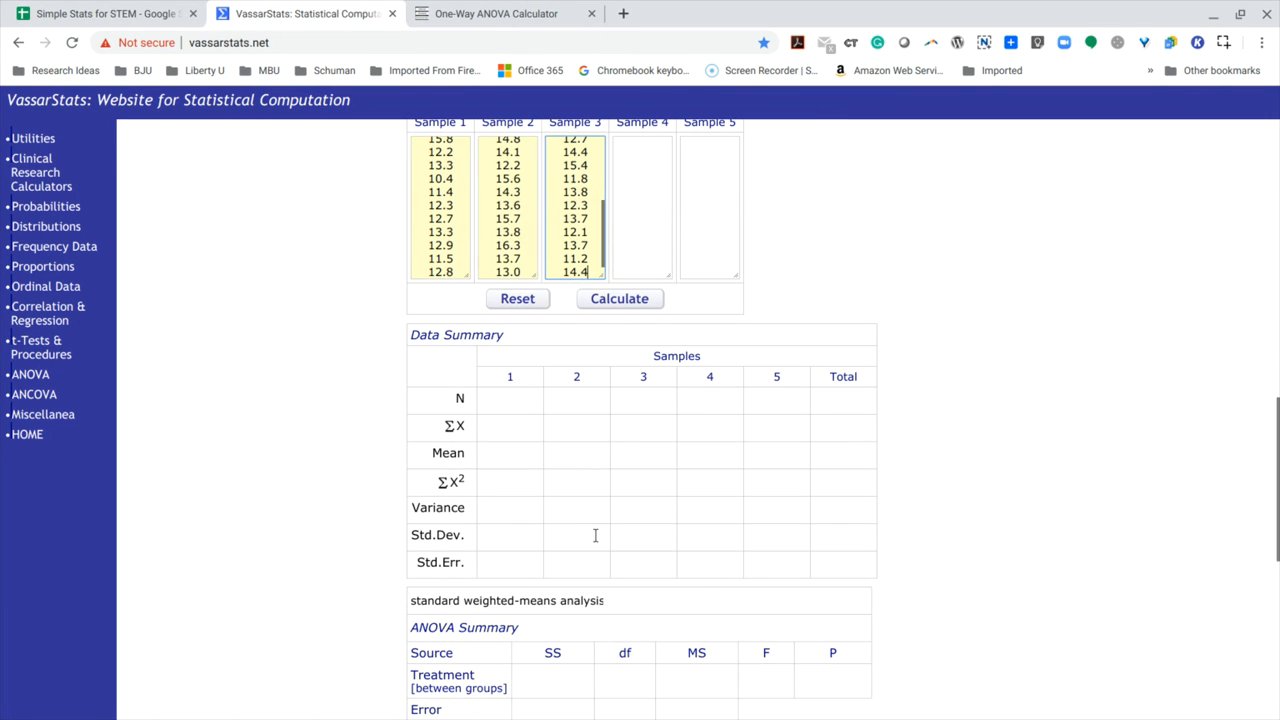
{"action": "scroll", "coordinate": [840, 408], "scroll_direction": "up", "scroll_amount": 1}
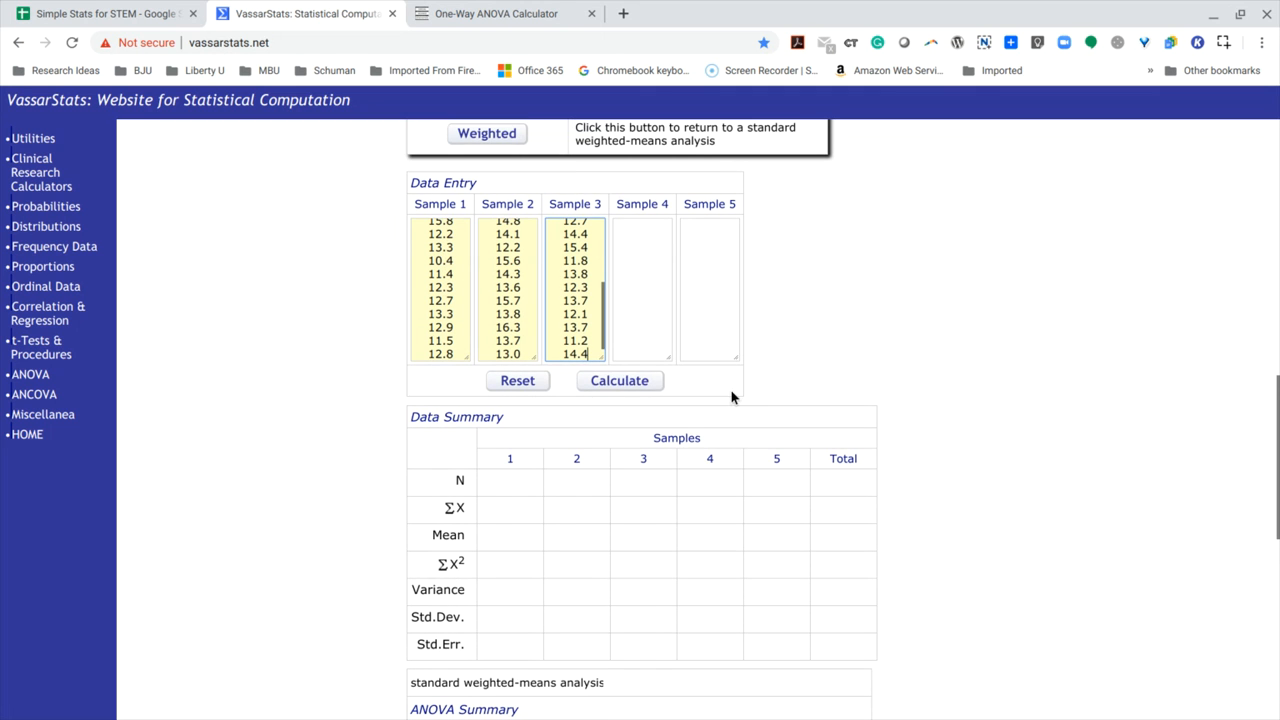
{"action": "left_click", "coordinate": [620, 386]}
Compare the P value in the VassarStats ANOVA Summary with the highlighted P-value in the spreadsheet, and return to VassarStats
{"action": "scroll", "coordinate": [1009, 395], "scroll_direction": "down", "scroll_amount": 1}
{"action": "scroll", "coordinate": [1009, 395], "scroll_direction": "down", "scroll_amount": 2}
{"action": "scroll", "coordinate": [640, 420], "scroll_direction": "down", "scroll_amount": 1}
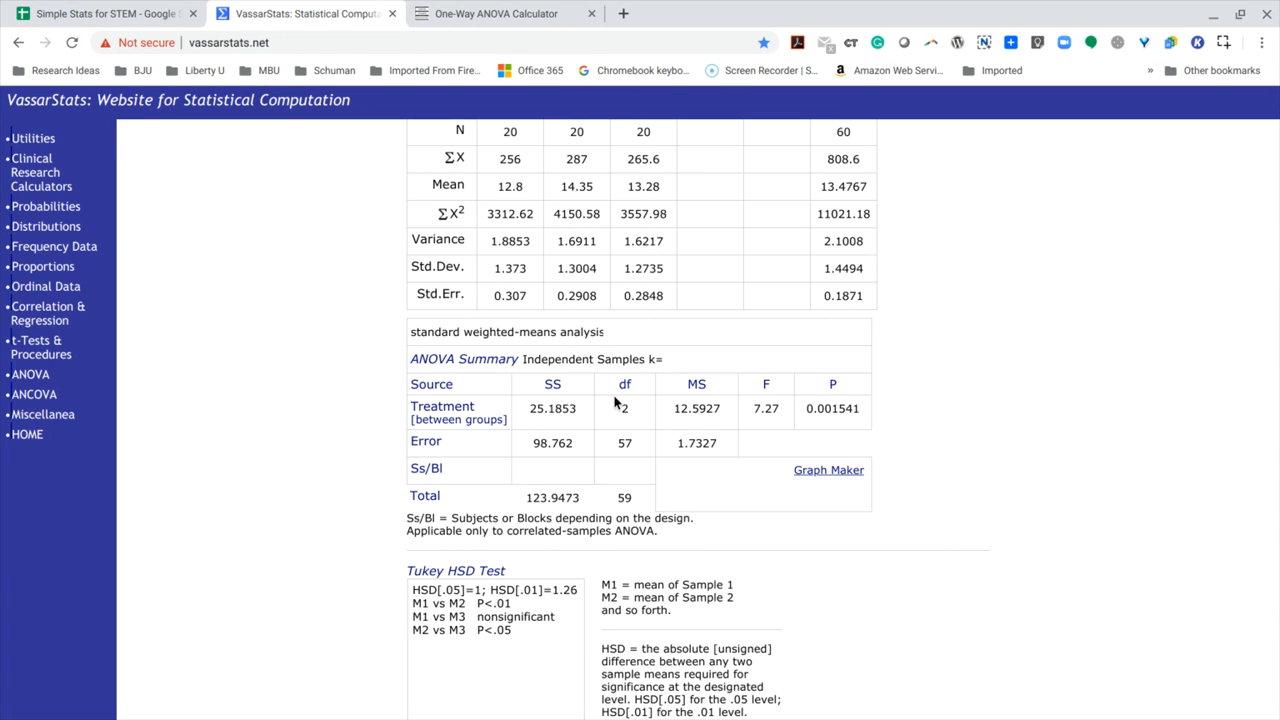
{"action": "left_click_drag", "start_coordinate": [807, 410], "coordinate": [862, 412]}
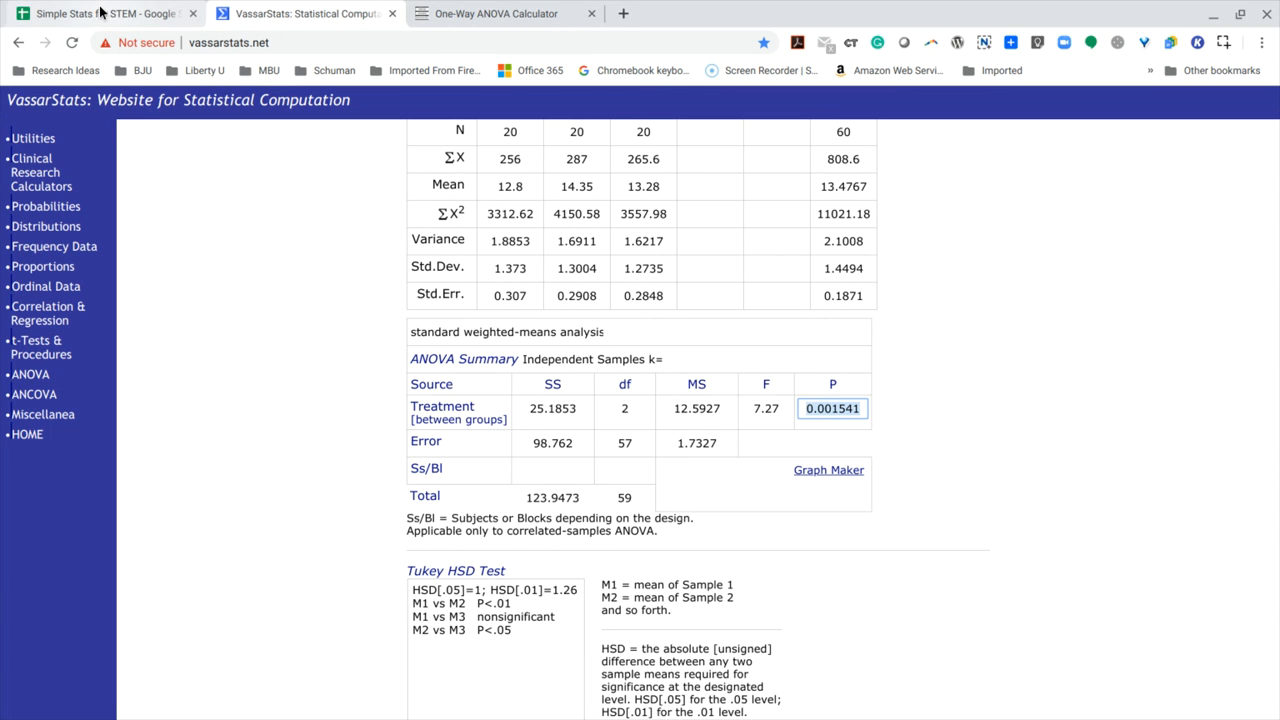
{"action": "left_click", "coordinate": [155, 19]}
{"action": "scroll", "coordinate": [709, 492], "scroll_direction": "down", "scroll_amount": 3}
{"action": "scroll", "coordinate": [709, 492], "scroll_direction": "down", "scroll_amount": 4}
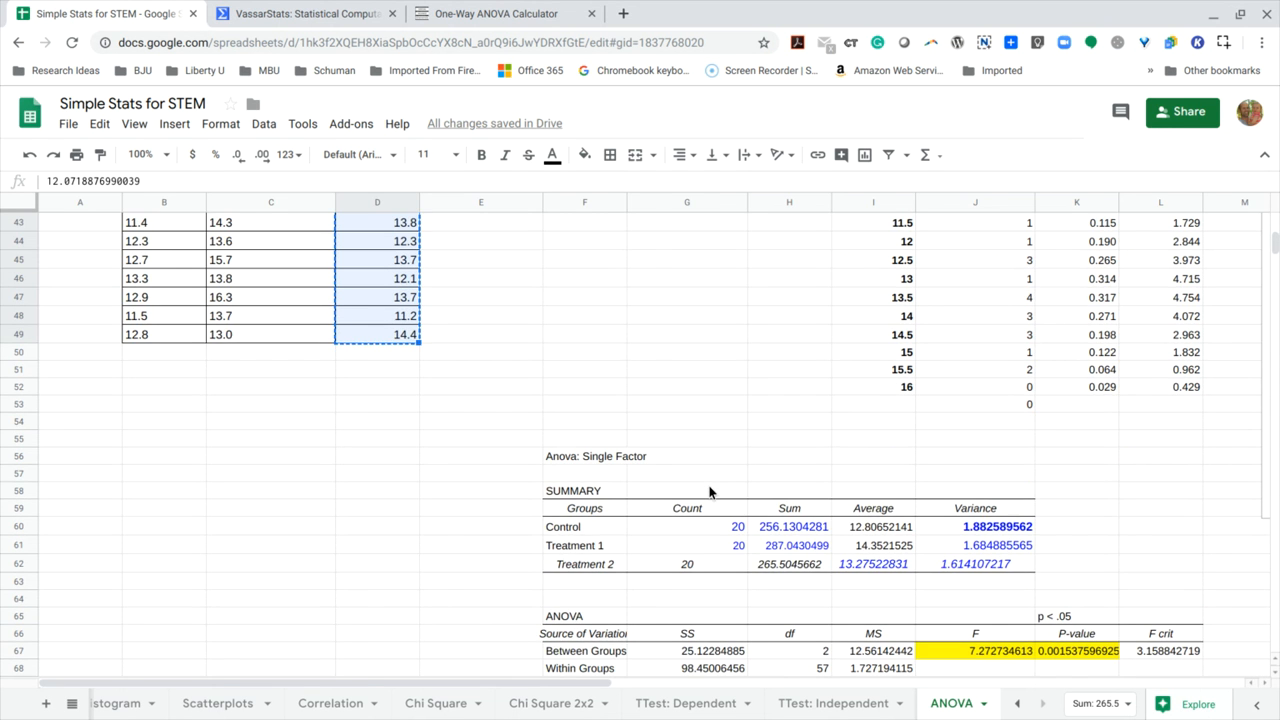
{"action": "scroll", "coordinate": [709, 492], "scroll_direction": "right", "scroll_amount": 5}
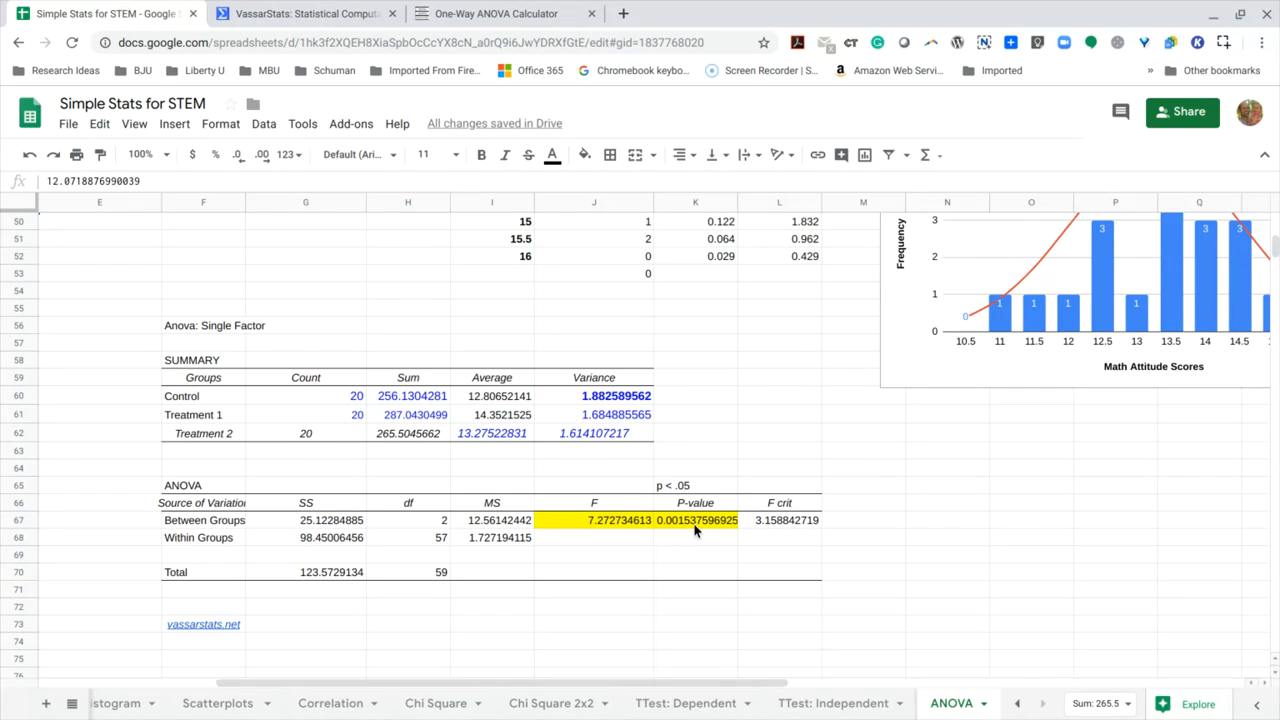
{"action": "left_click", "coordinate": [300, 14]}
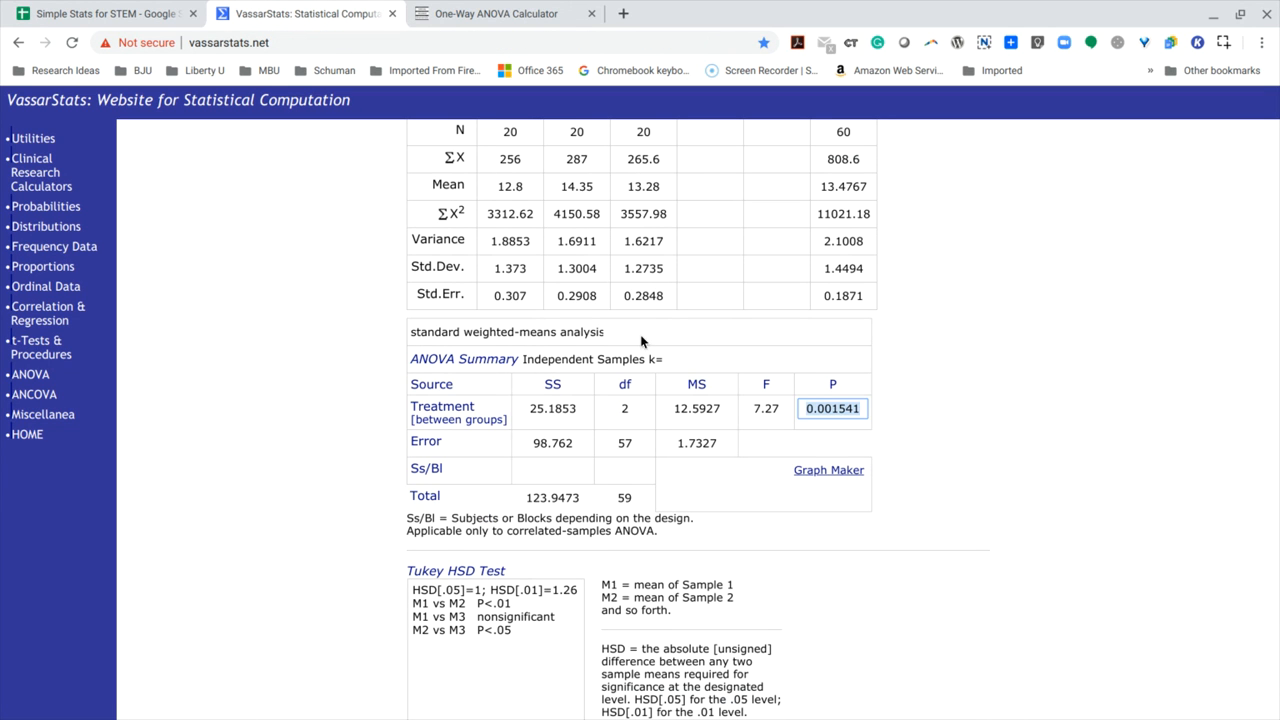
Examine the Tukey HSD Test results below the ANOVA Summary on VassarStats
{"action": "left_click", "coordinate": [751, 408]}
{"action": "left_click", "coordinate": [894, 420]}
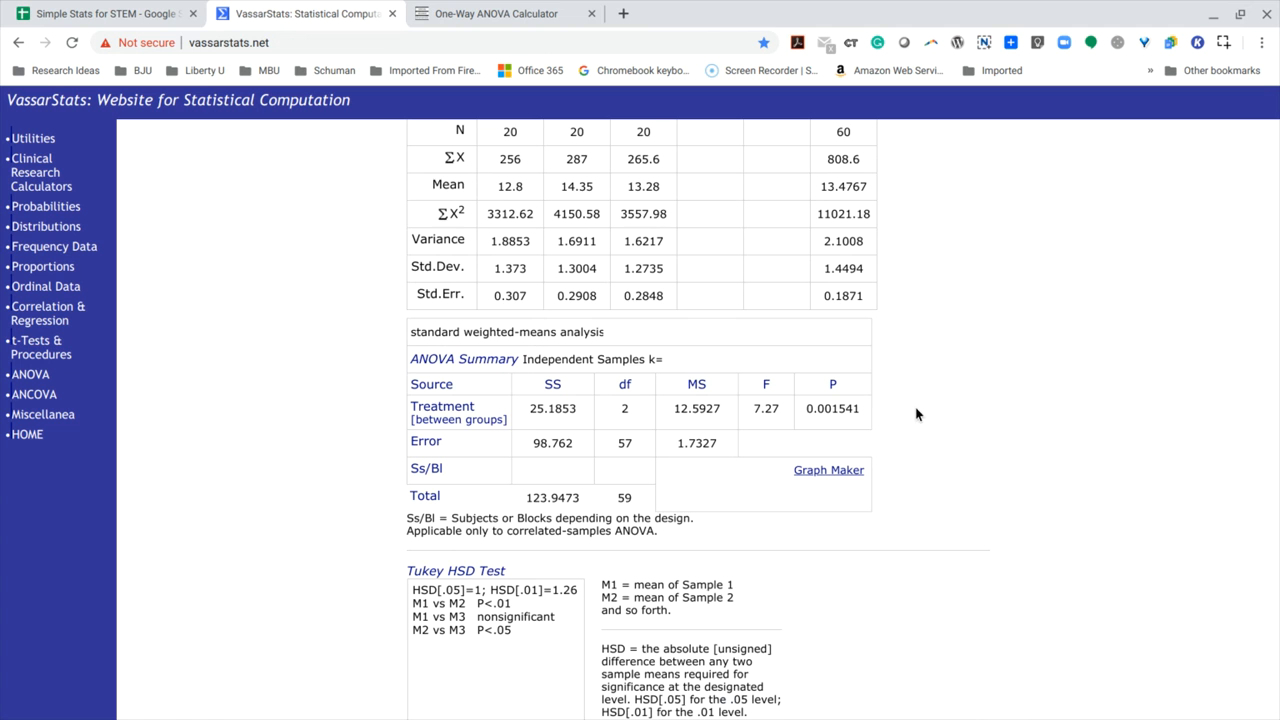
{"action": "scroll", "coordinate": [918, 414], "scroll_direction": "down", "scroll_amount": 2}
{"action": "scroll", "coordinate": [918, 414], "scroll_direction": "down", "scroll_amount": 2}
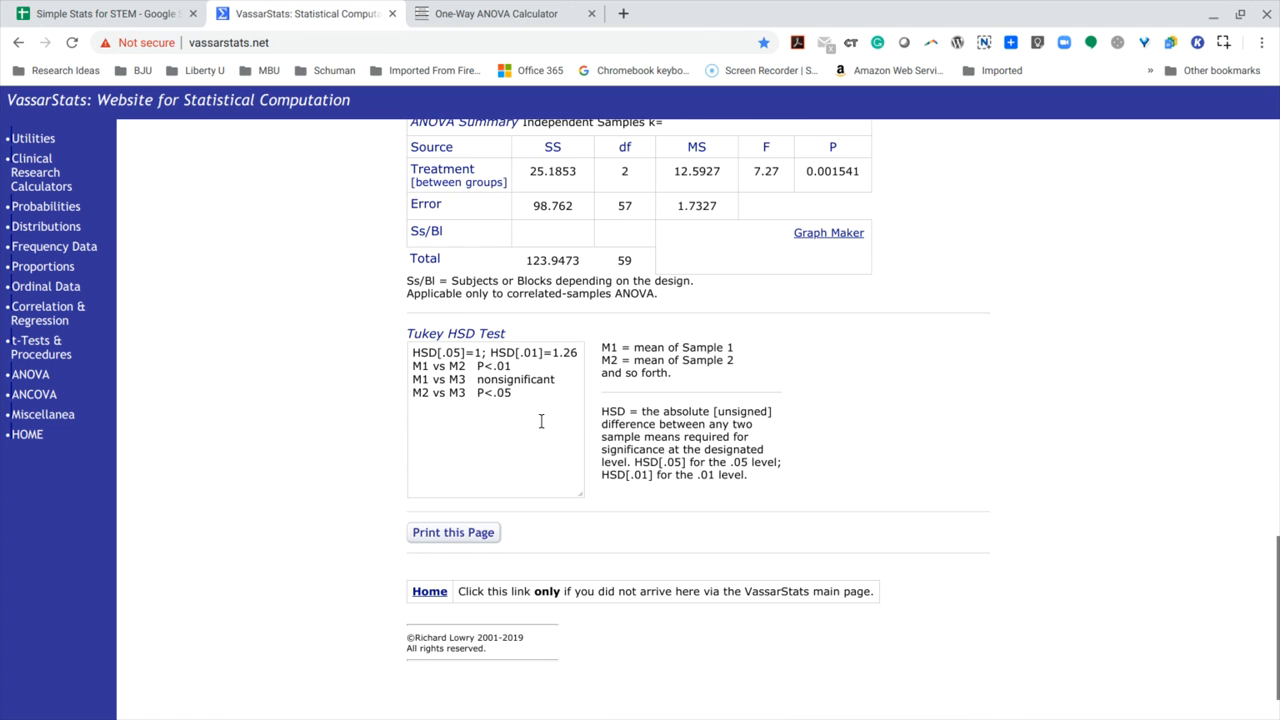
{"action": "double_click", "coordinate": [503, 393]}
{"action": "left_click_drag", "start_coordinate": [511, 393], "coordinate": [398, 356]}
{"action": "left_click", "coordinate": [390, 361]}
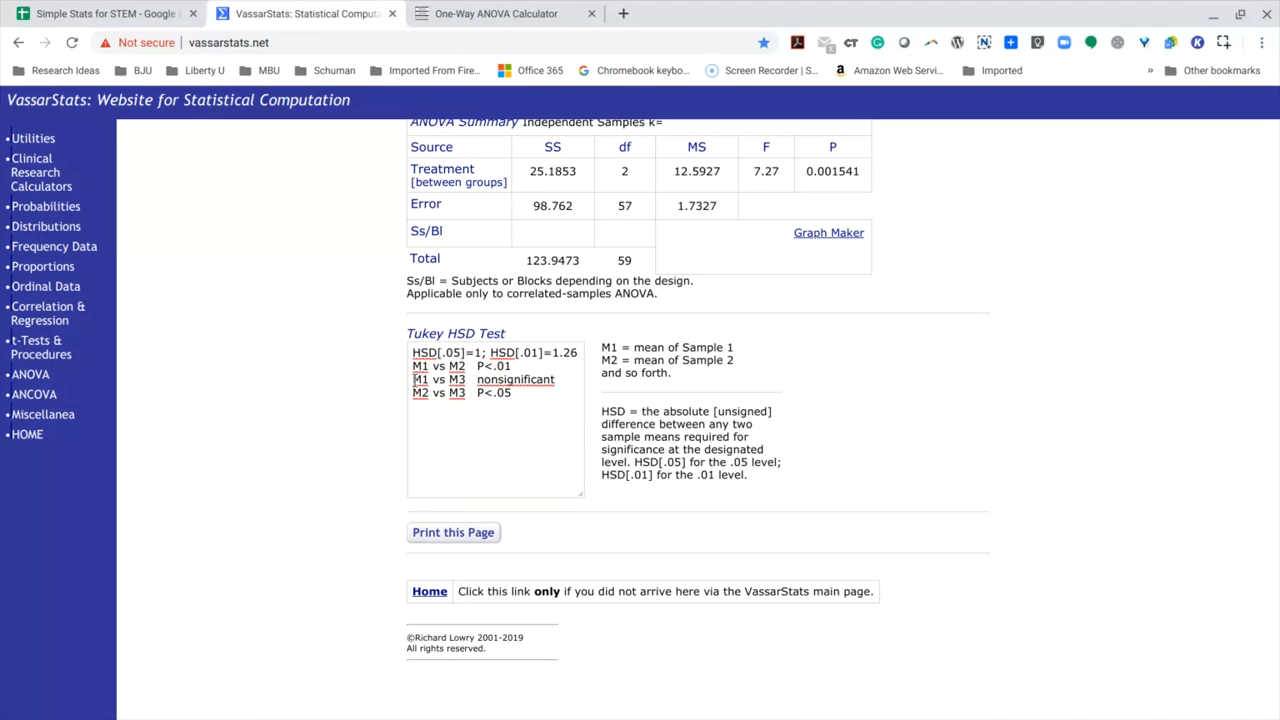
Go through each Tukey HSD pairwise comparison in turn: M1 vs M2, M1 vs M3 and M2 vs M3
{"action": "left_click_drag", "start_coordinate": [414, 366], "coordinate": [520, 367]}
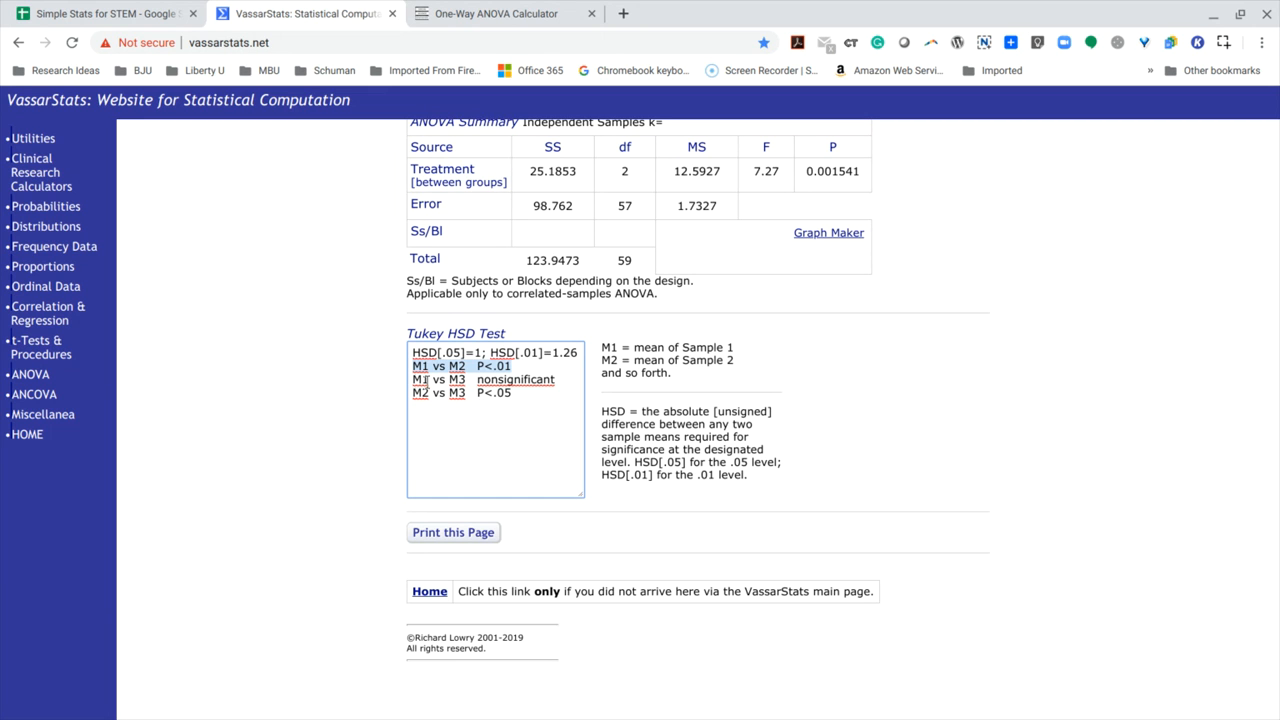
{"action": "left_click_drag", "start_coordinate": [413, 380], "coordinate": [569, 381]}
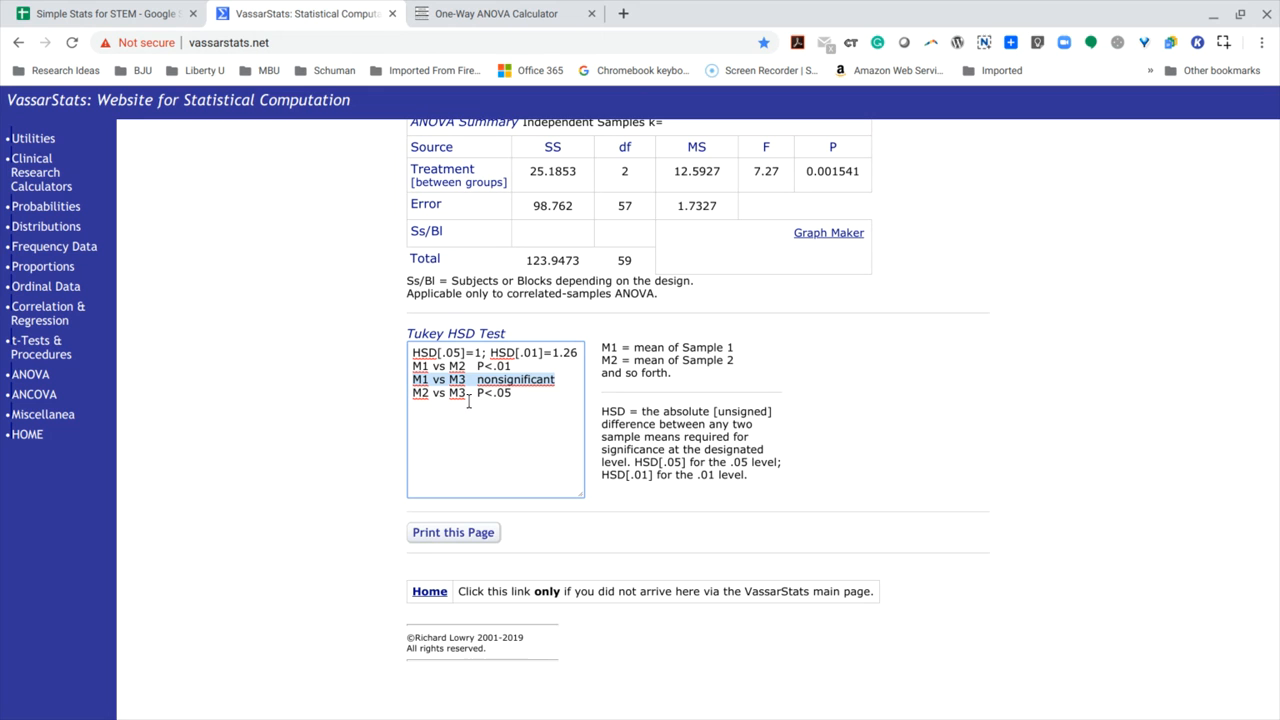
{"action": "left_click", "coordinate": [413, 392]}
{"action": "left_click_drag", "start_coordinate": [413, 392], "coordinate": [528, 394]}
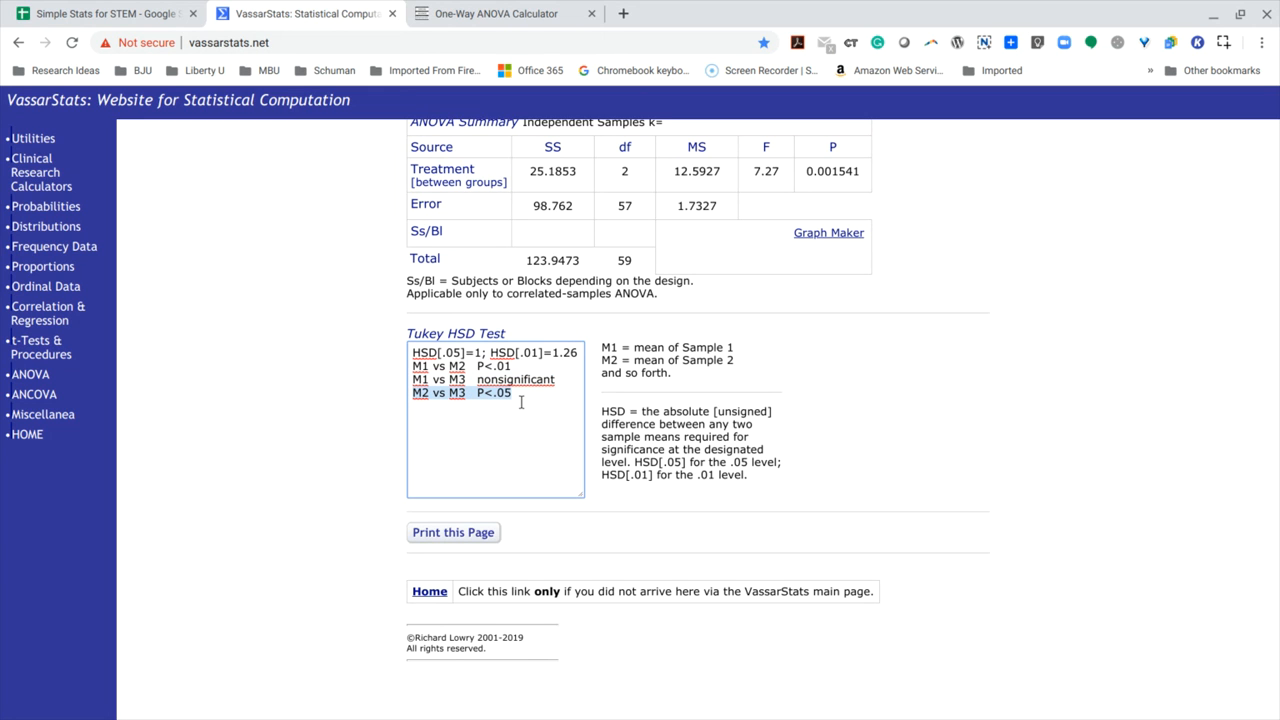
{"action": "left_click", "coordinate": [521, 421]}
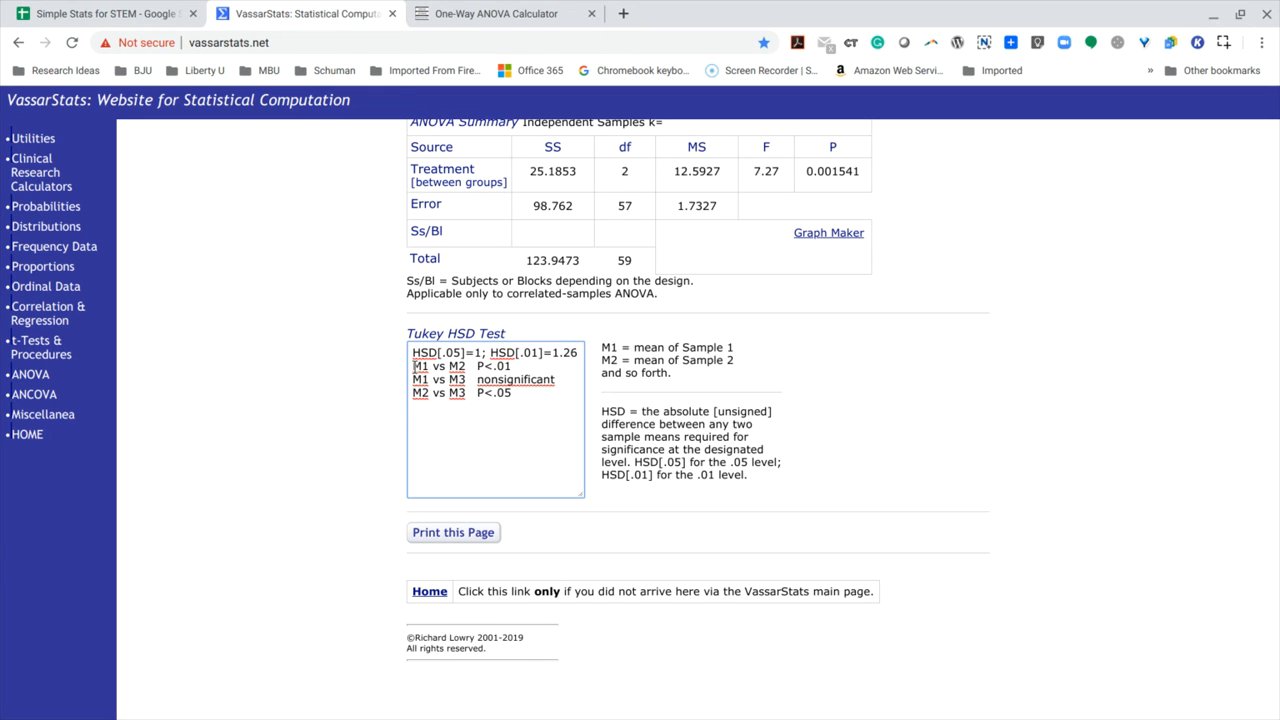
{"action": "left_click_drag", "start_coordinate": [413, 366], "coordinate": [526, 366]}
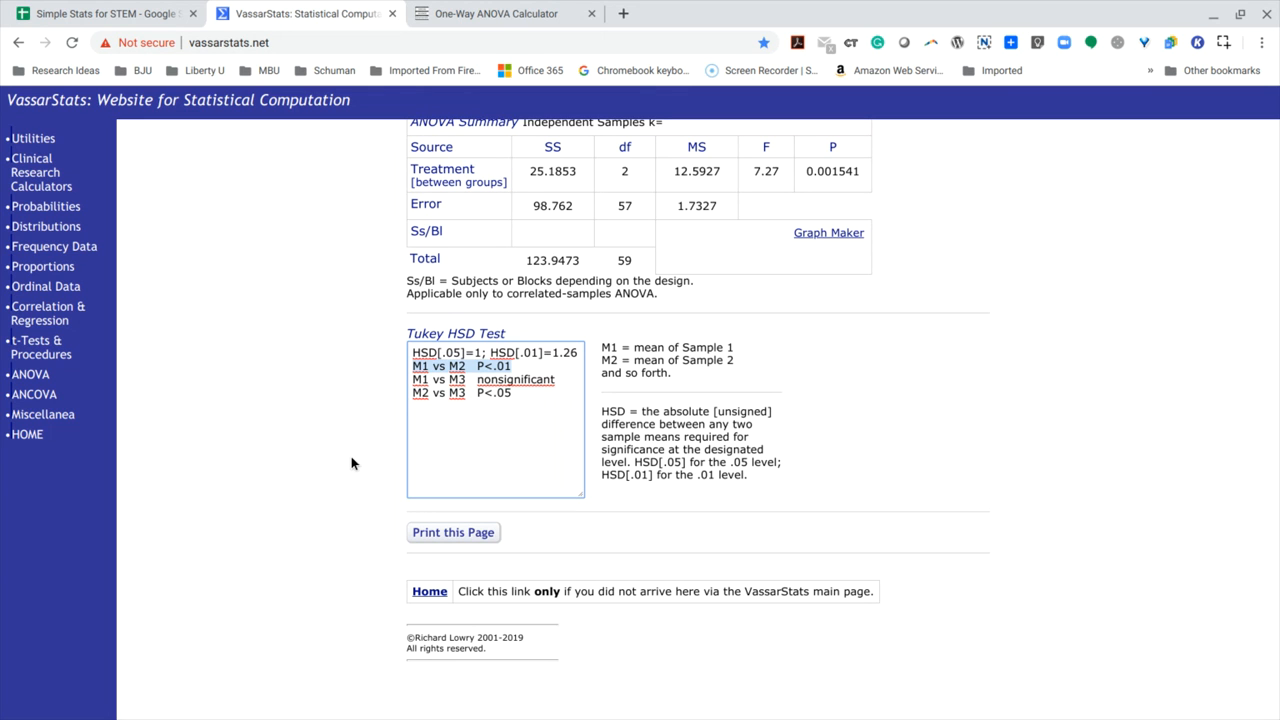
{"action": "left_click", "coordinate": [455, 446]}
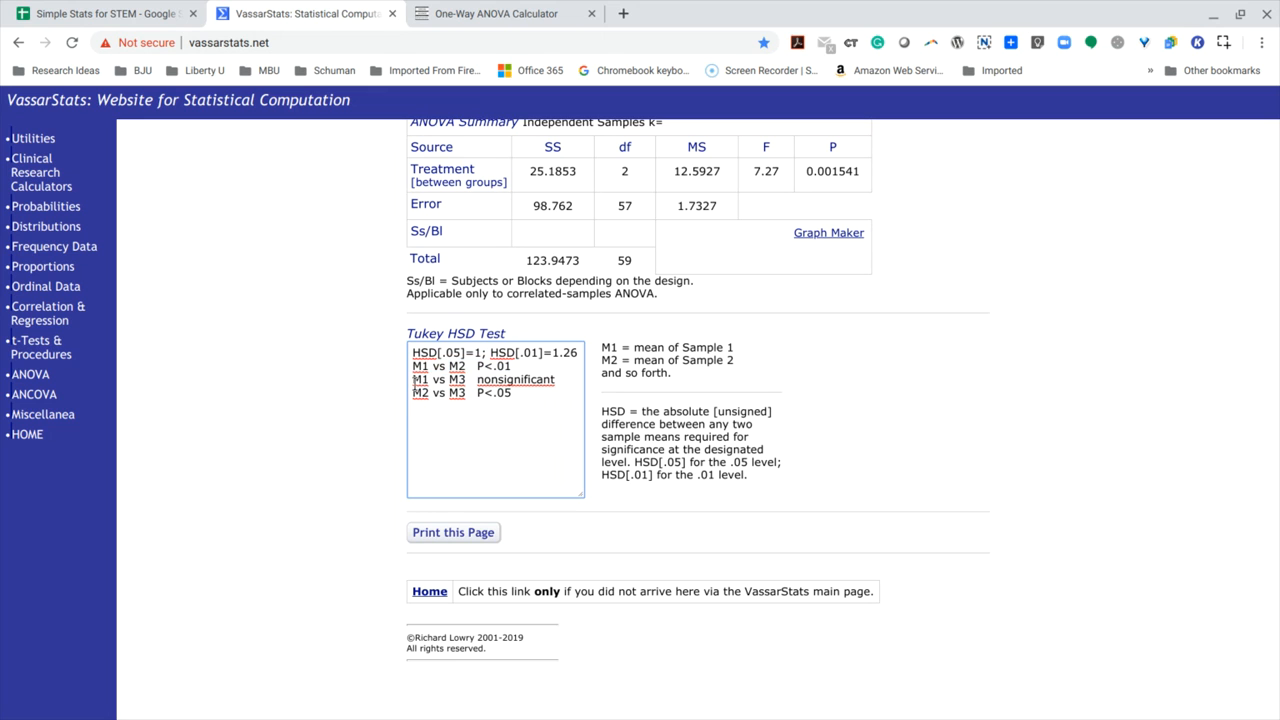
{"action": "left_click_drag", "start_coordinate": [414, 383], "coordinate": [567, 385]}
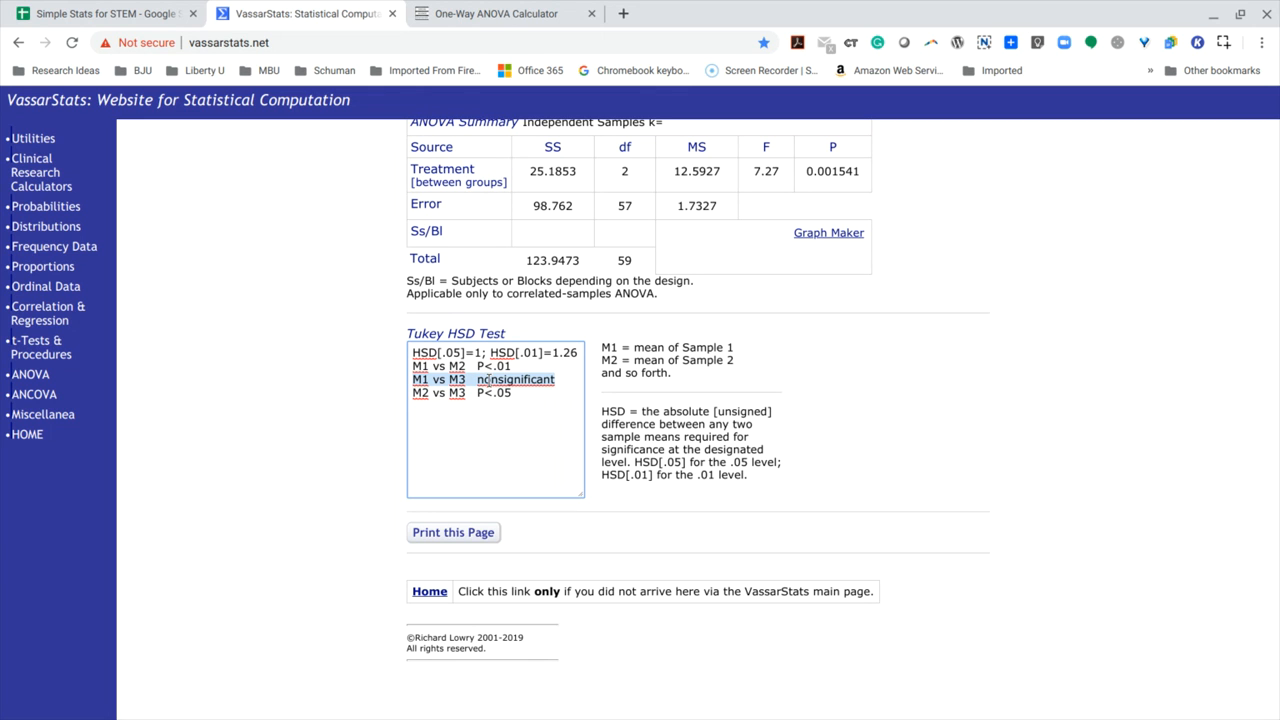
{"action": "left_click", "coordinate": [487, 427]}
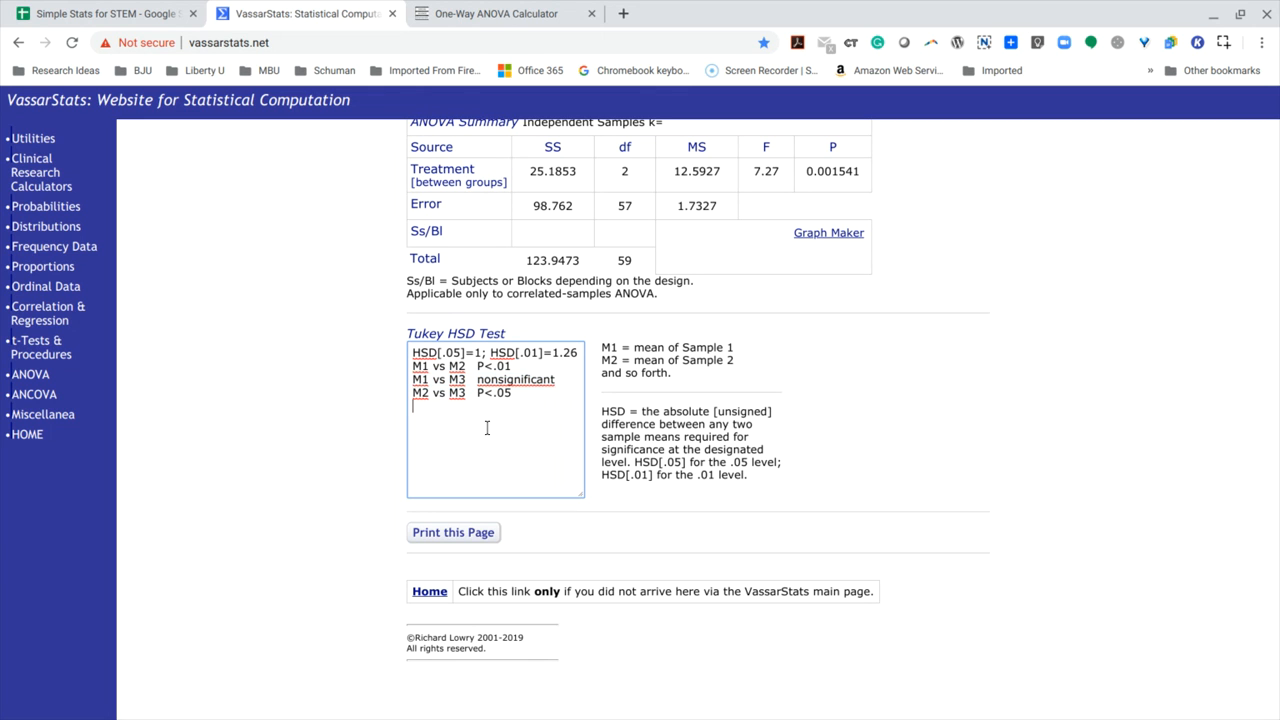
{"action": "left_click_drag", "start_coordinate": [412, 395], "coordinate": [500, 402]}
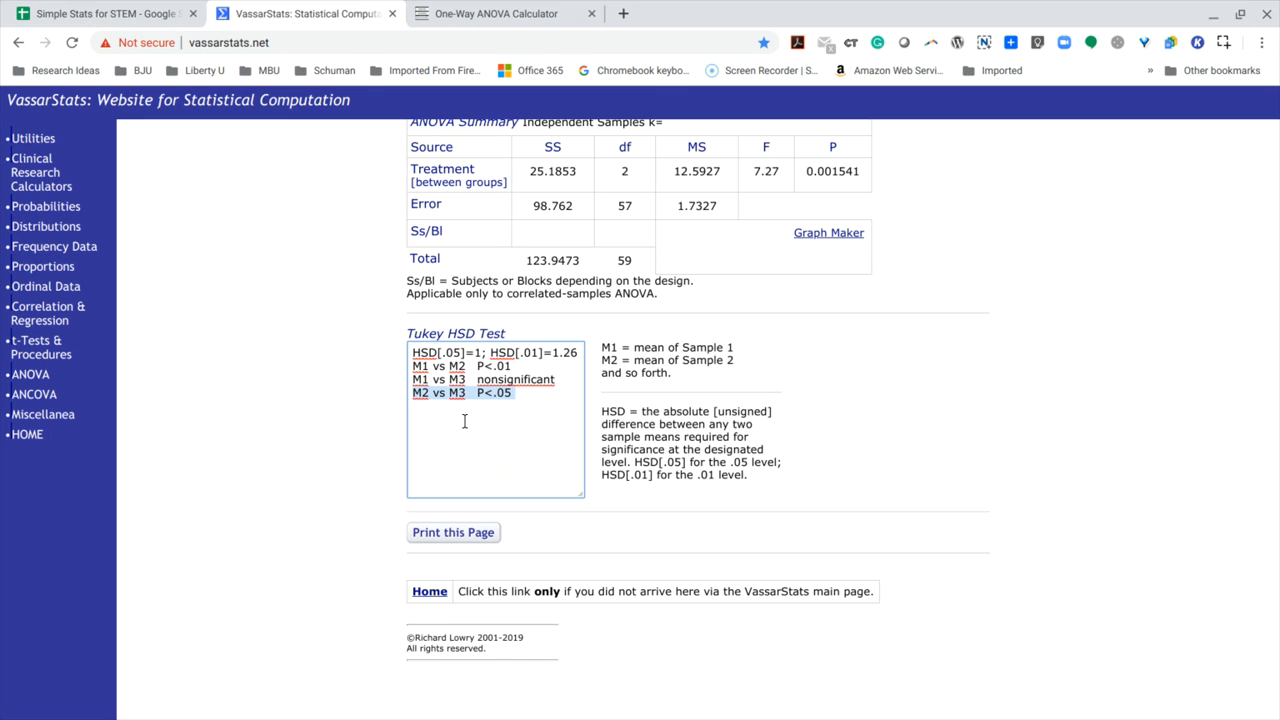
{"action": "left_click", "coordinate": [523, 417]}
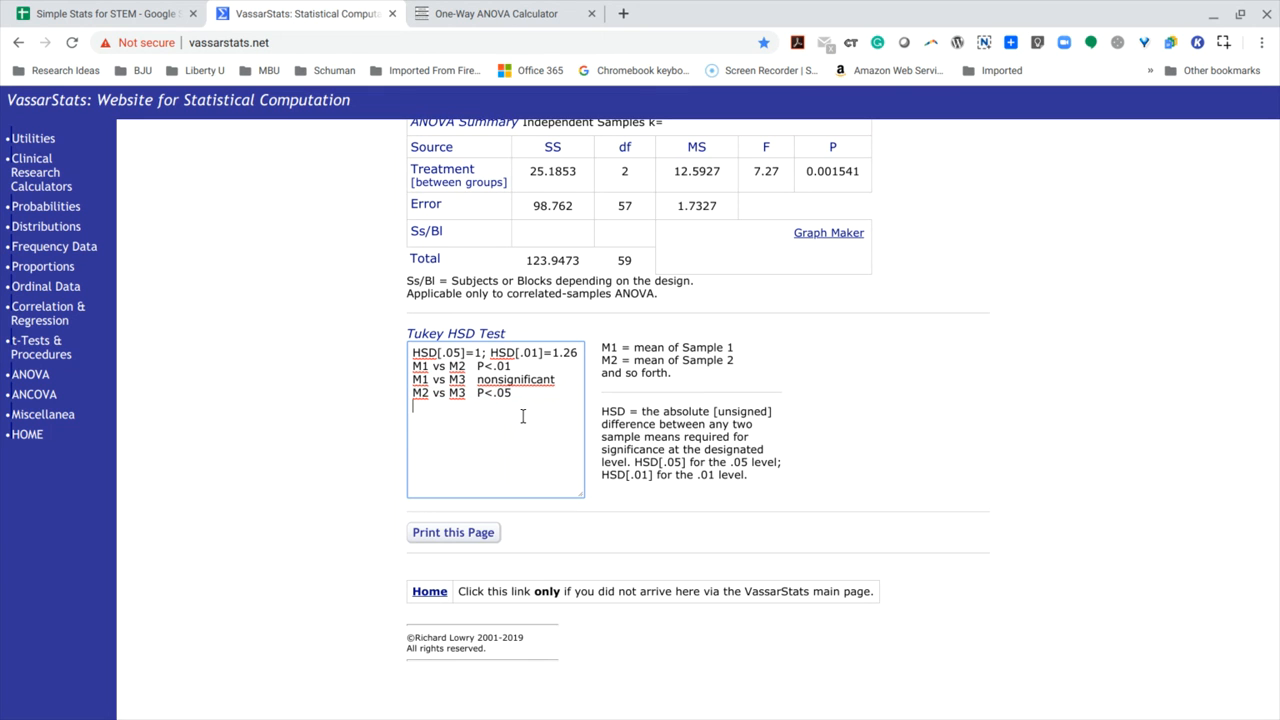
Copy the three Tukey HSD comparison lines from VassarStats into the spreadsheet starting at F75, below the vassarstats.net link
{"action": "left_click", "coordinate": [107, 14]}
{"action": "scroll", "coordinate": [523, 409], "scroll_direction": "down", "scroll_amount": 2}
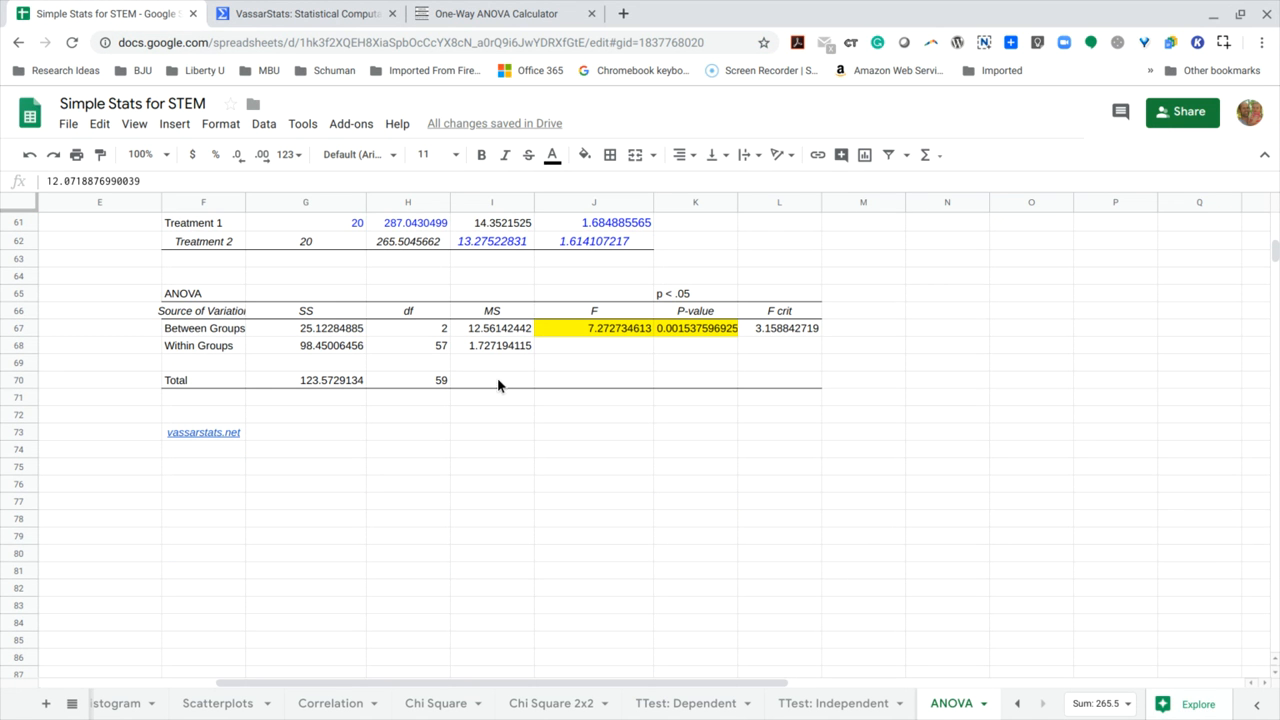
{"action": "left_click", "coordinate": [271, 10]}
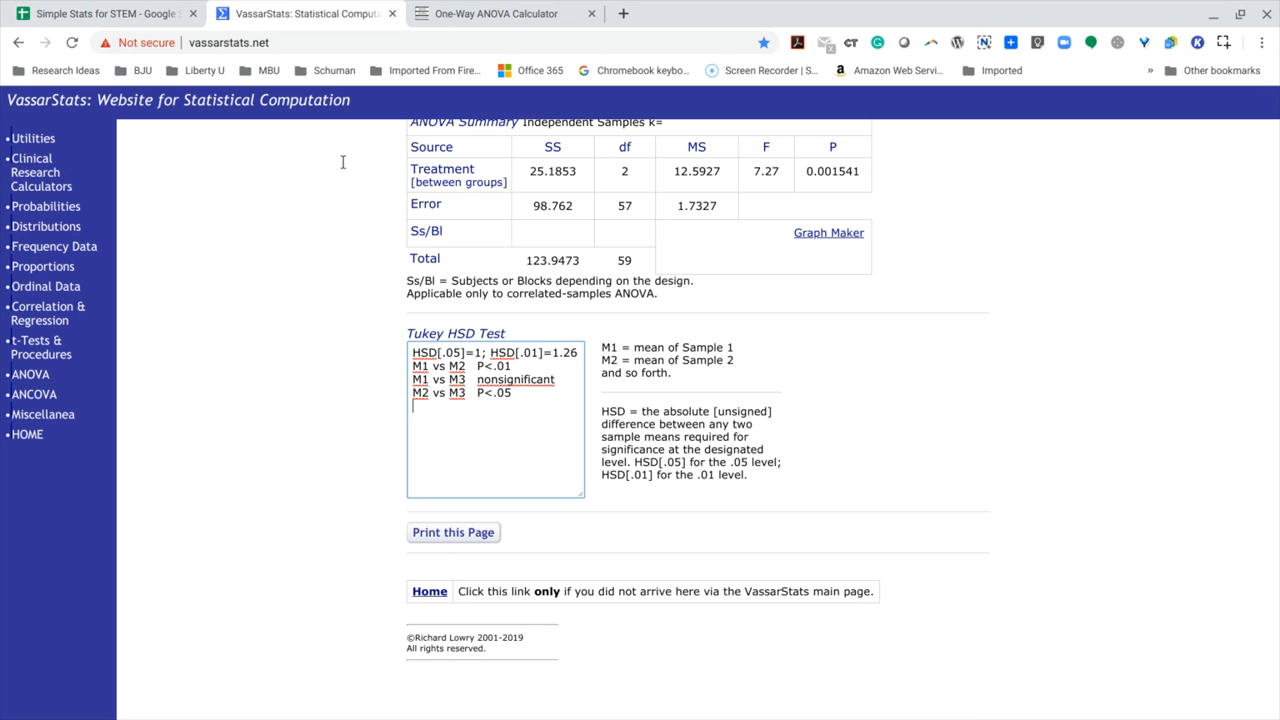
{"action": "left_click_drag", "start_coordinate": [530, 392], "coordinate": [408, 366]}
{"action": "key", "text": "ctrl+c"}
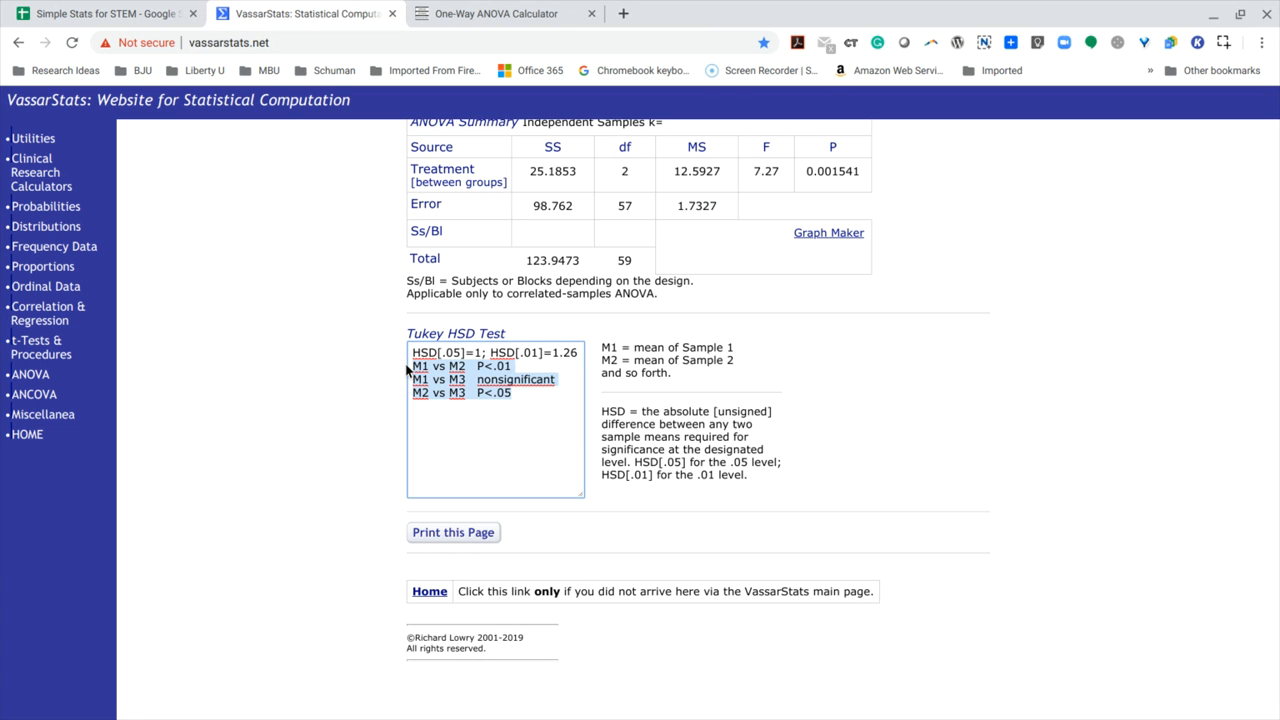
{"action": "left_click", "coordinate": [100, 12]}
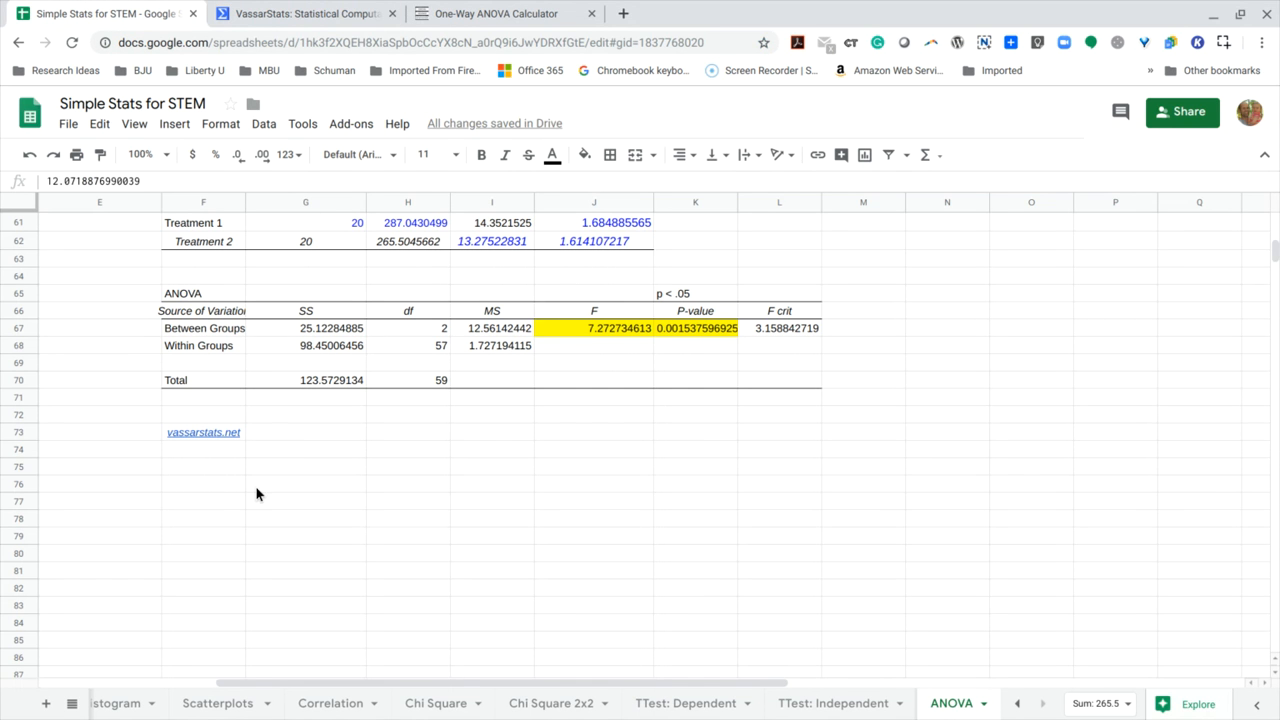
{"action": "left_click", "coordinate": [214, 476]}
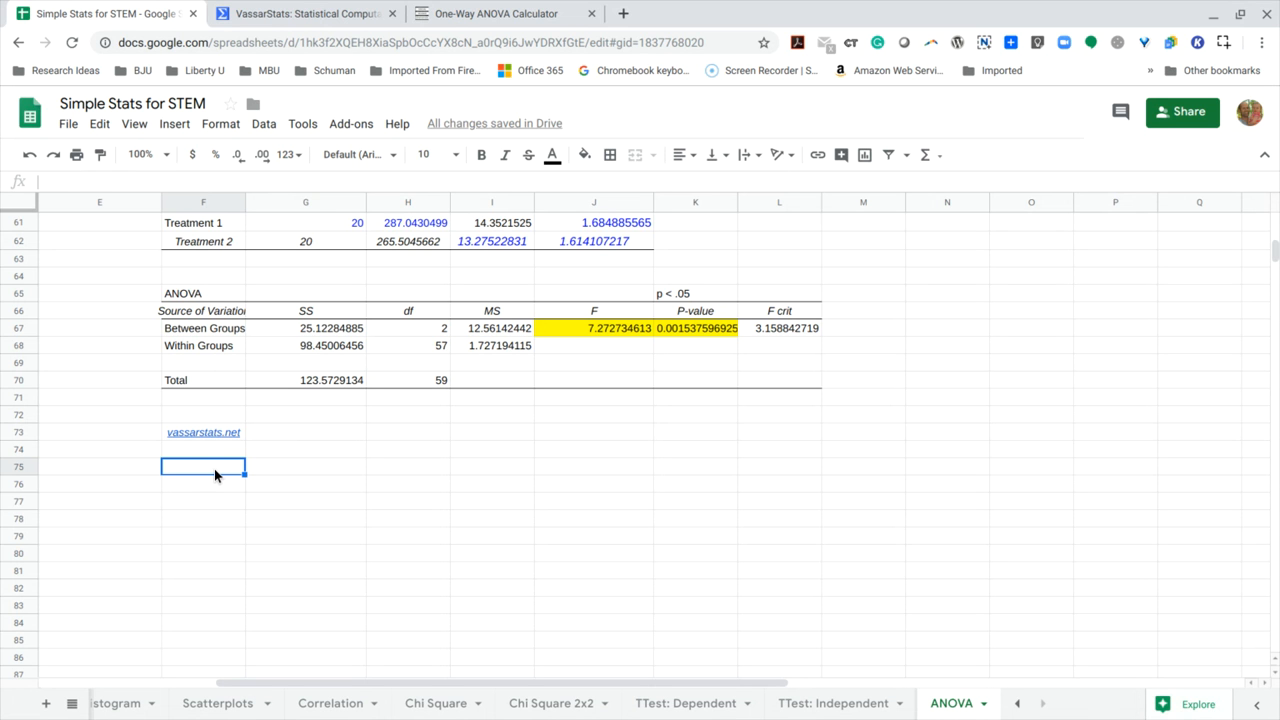
{"action": "key", "text": "ctrl+v"}
{"action": "double_click", "coordinate": [354, 523]}
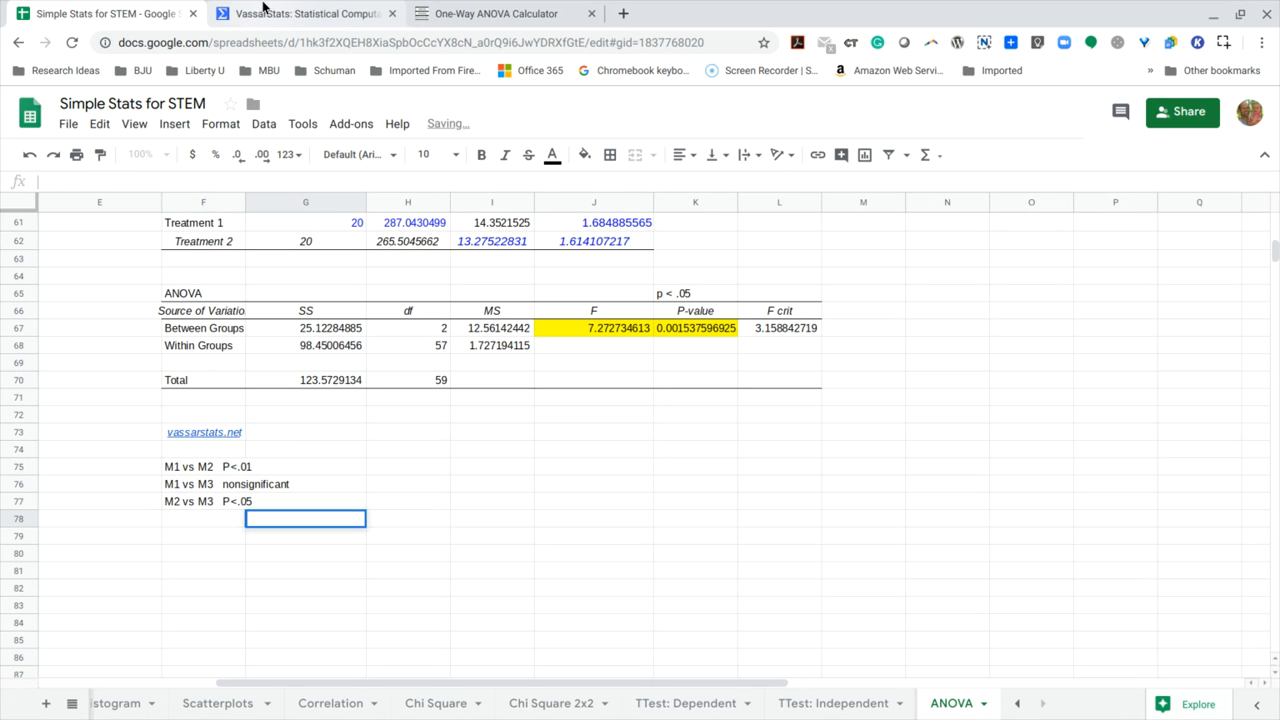
Recheck the Tukey HSD Test output on VassarStats, and return to the pasted comparisons in the spreadsheet
{"action": "left_click", "coordinate": [305, 13]}
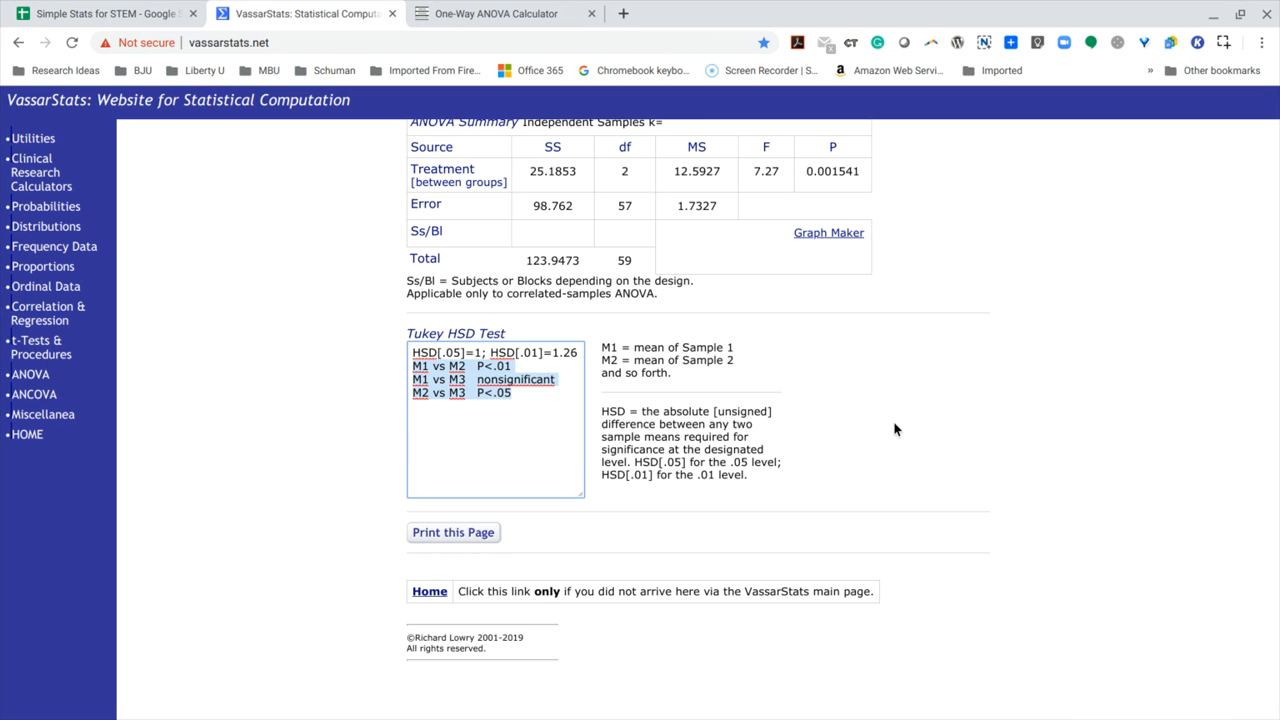
{"action": "scroll", "coordinate": [894, 429], "scroll_direction": "down", "scroll_amount": 1}
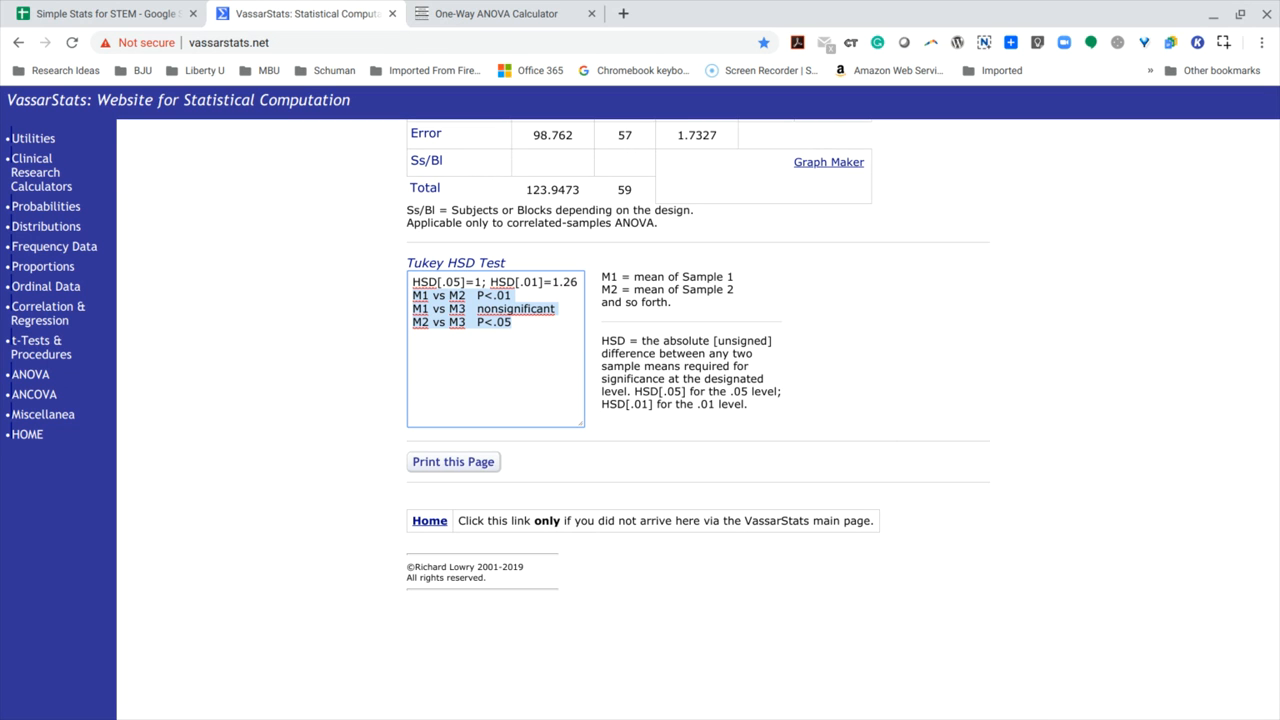
{"action": "left_click", "coordinate": [140, 14]}
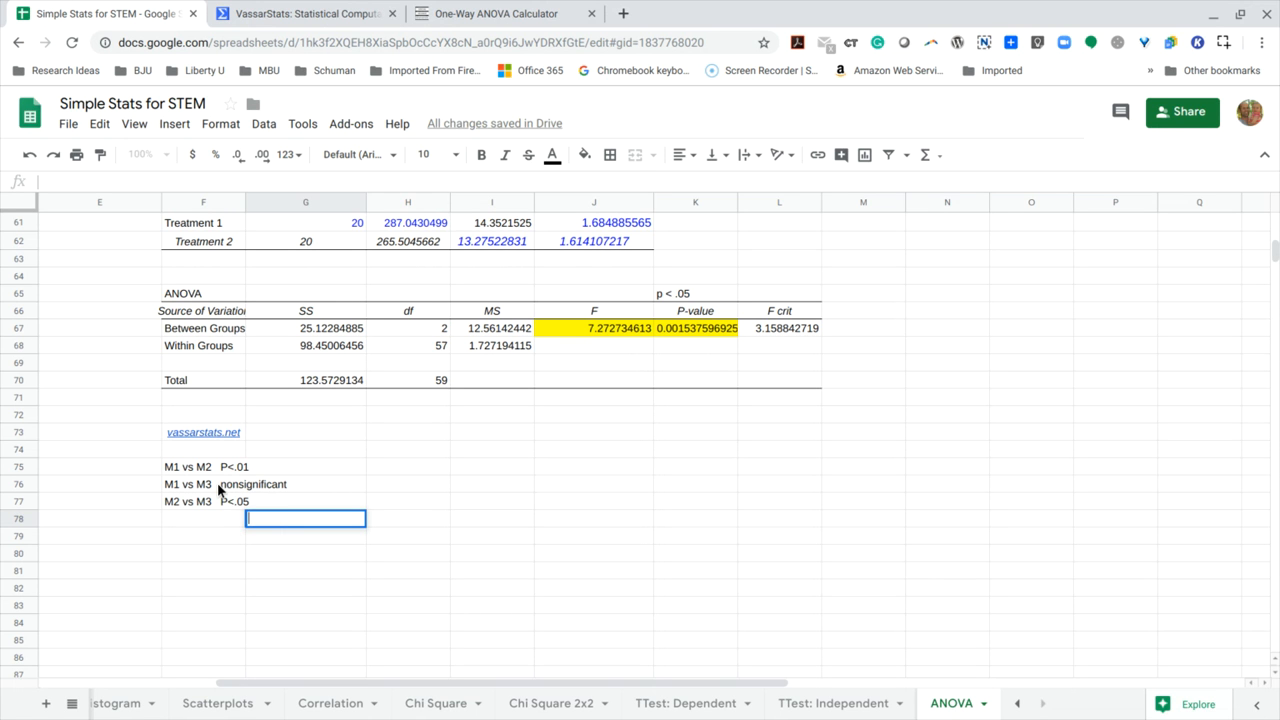
{"action": "scroll", "coordinate": [234, 459], "scroll_direction": "up", "scroll_amount": 1}
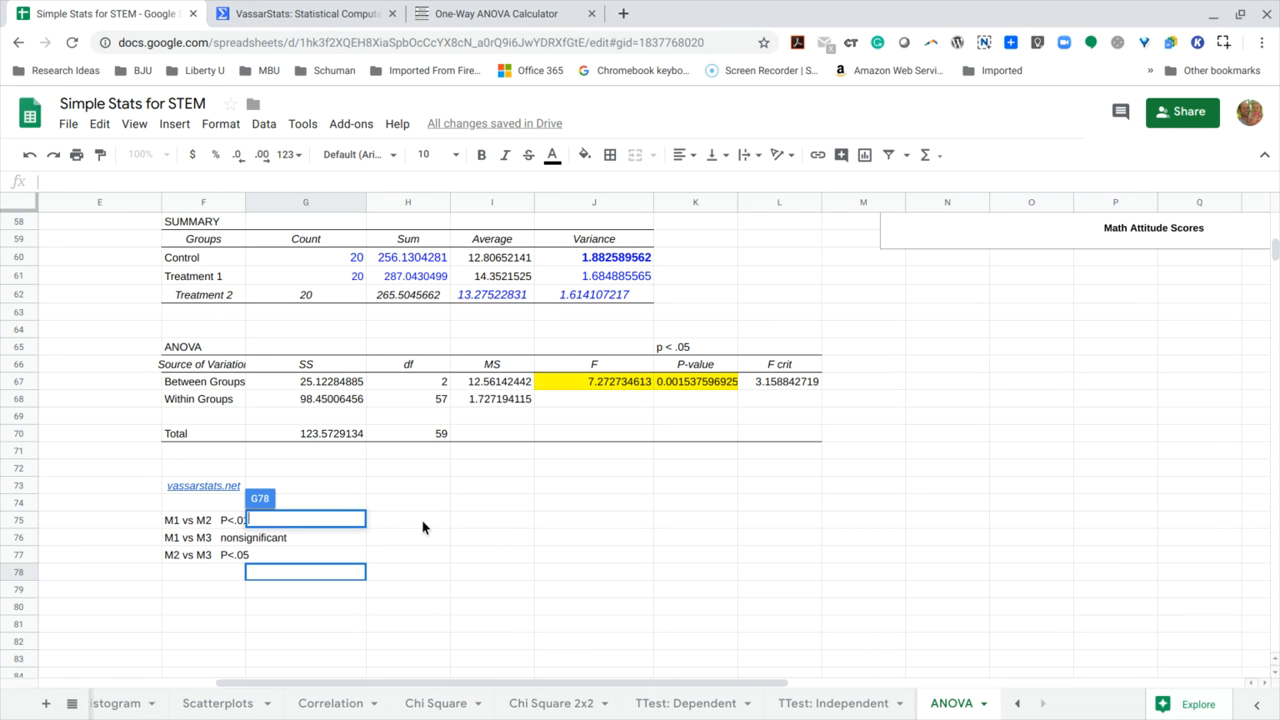
{"action": "left_click", "coordinate": [423, 572]}
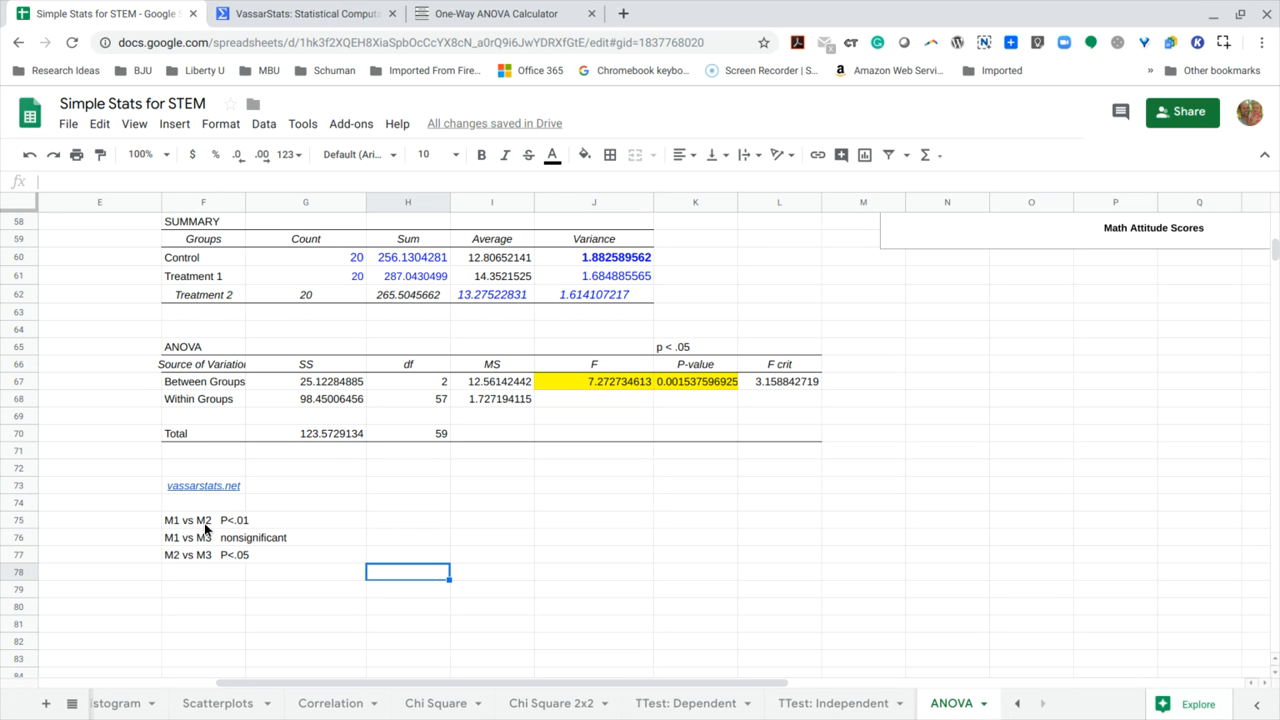
Add the label "Effect size" in cell F79, below the pasted comparisons
{"action": "left_click", "coordinate": [202, 590]}
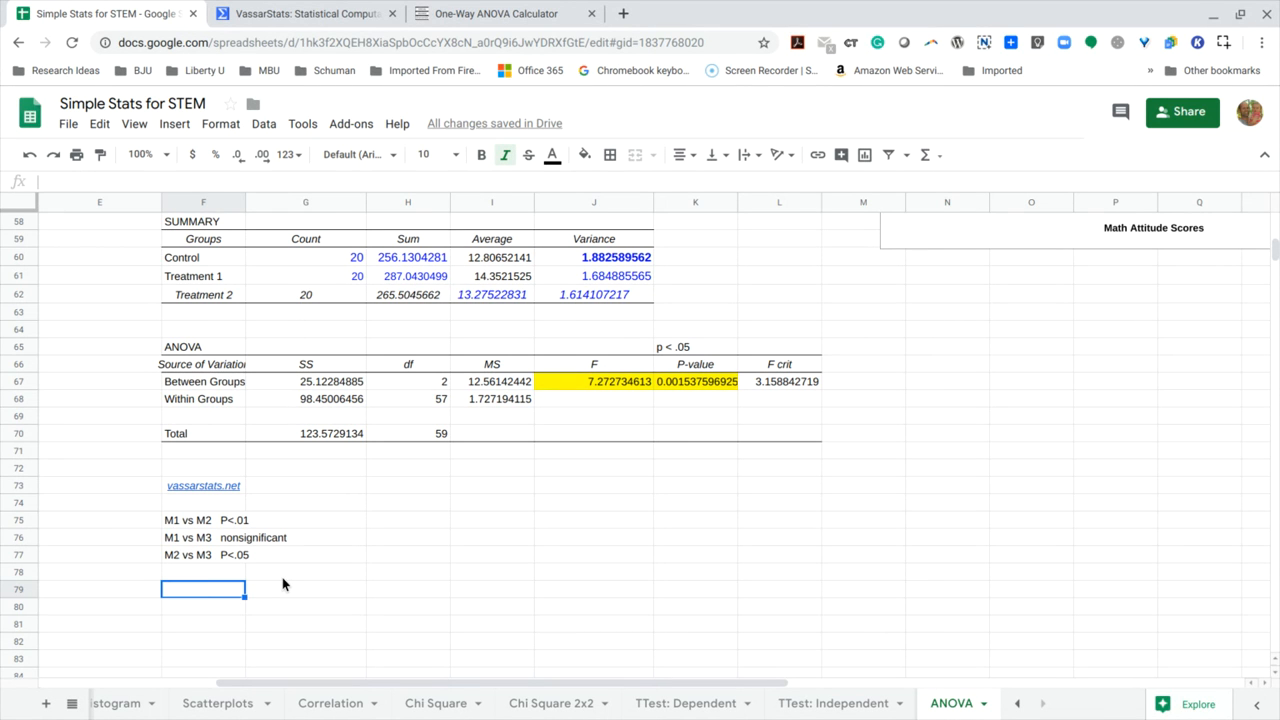
{"action": "type", "text": "Effect size"}
{"action": "key", "text": "Return"}
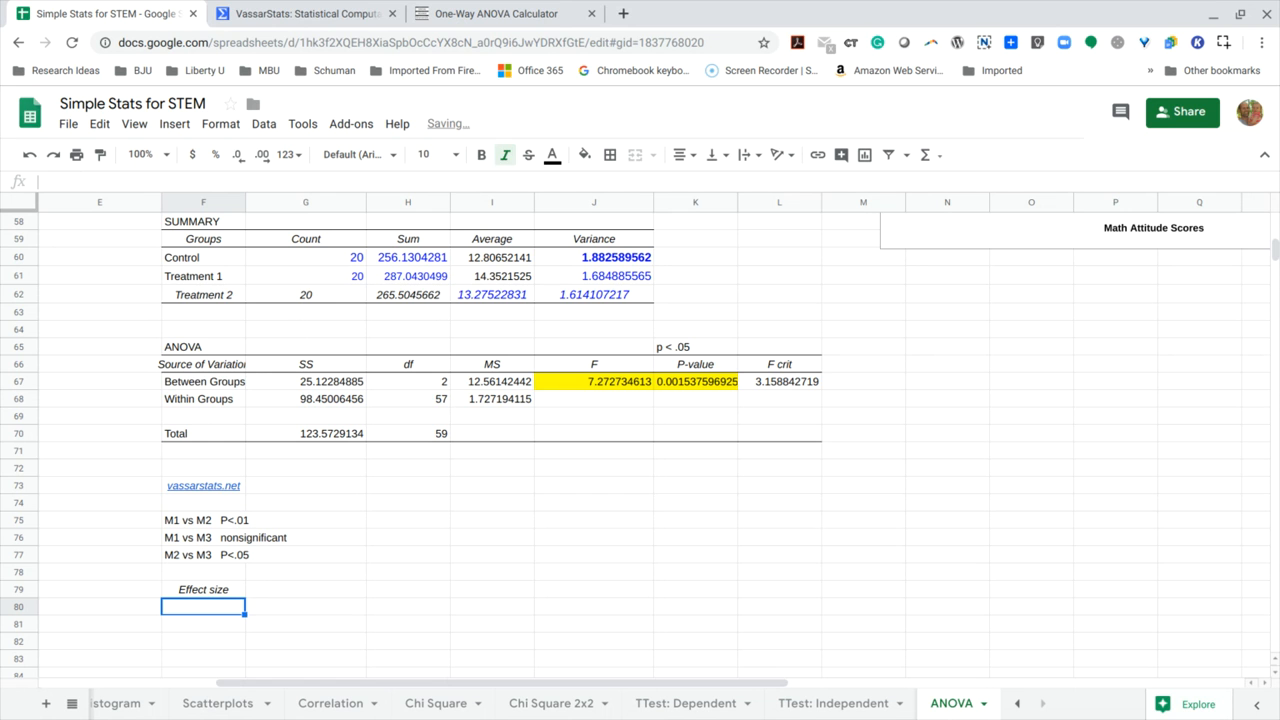
{"action": "scroll", "coordinate": [304, 626], "scroll_direction": "down", "scroll_amount": 1}
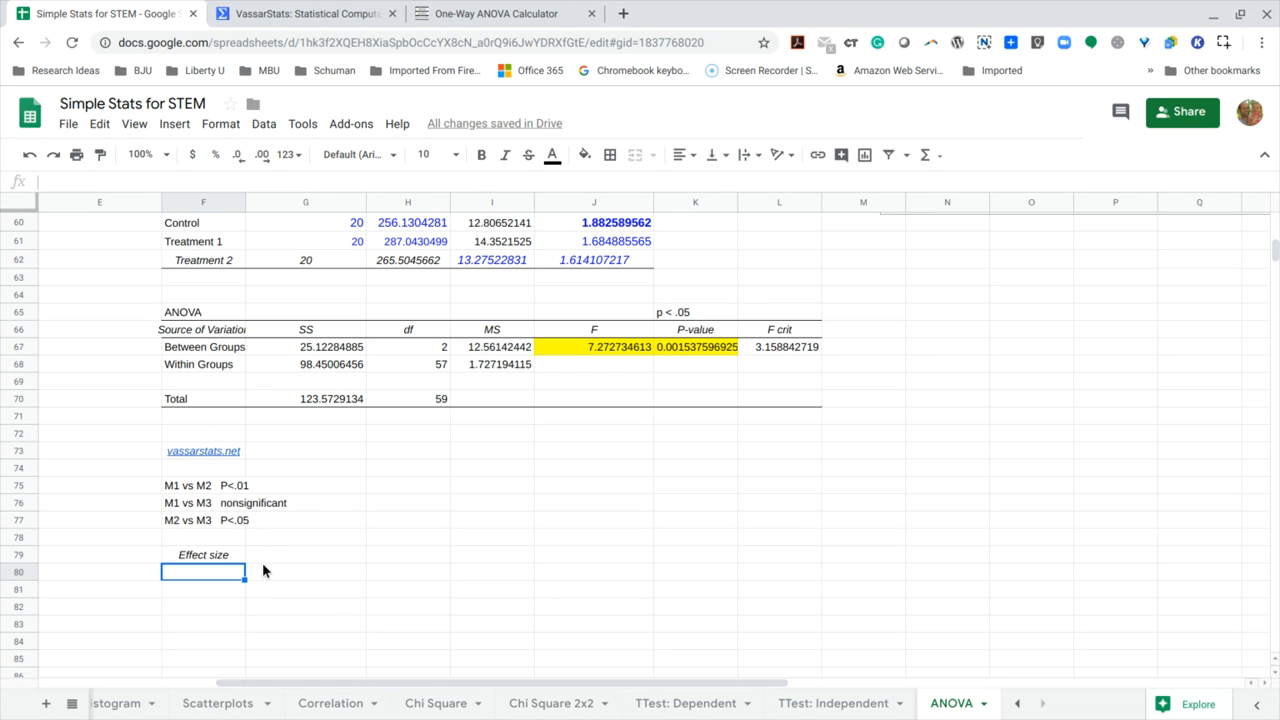
Check the VassarStats Data Summary and ANOVA Summary for an effect size, and return to the spreadsheet
{"action": "scroll", "coordinate": [263, 564], "scroll_direction": "up", "scroll_amount": 2}
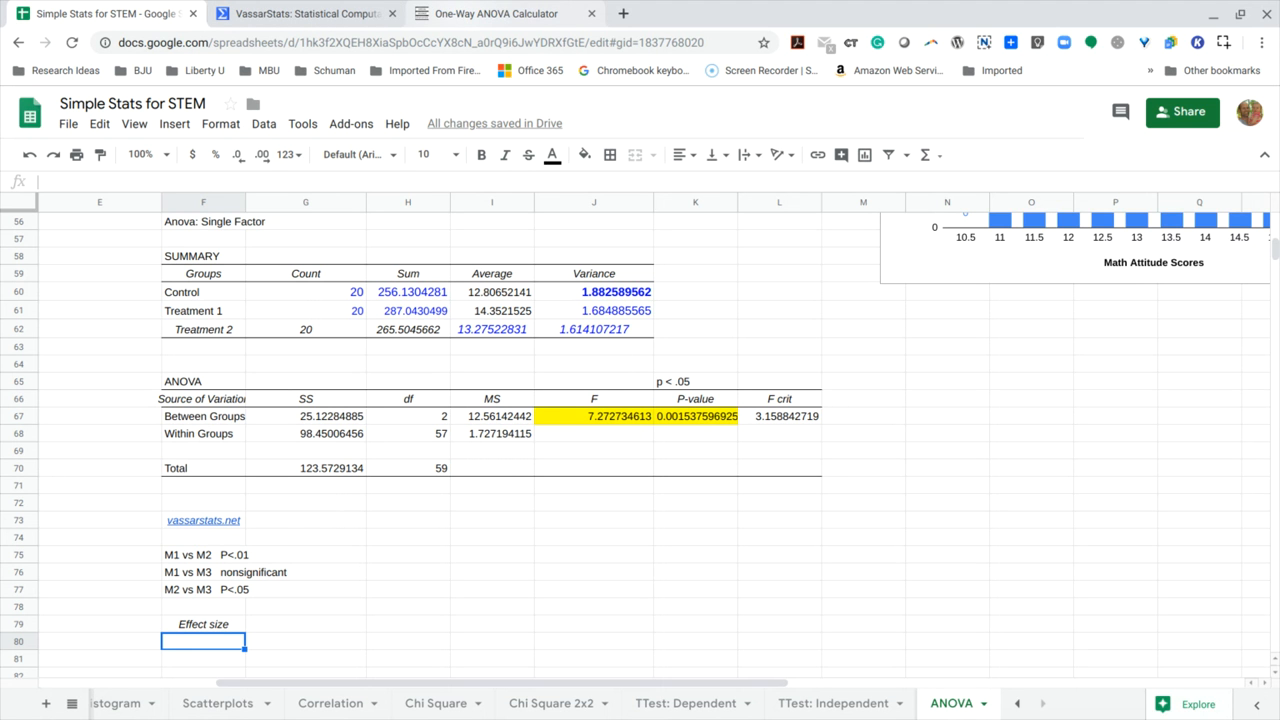
{"action": "left_click", "coordinate": [300, 14]}
{"action": "scroll", "coordinate": [411, 390], "scroll_direction": "up", "scroll_amount": 2}
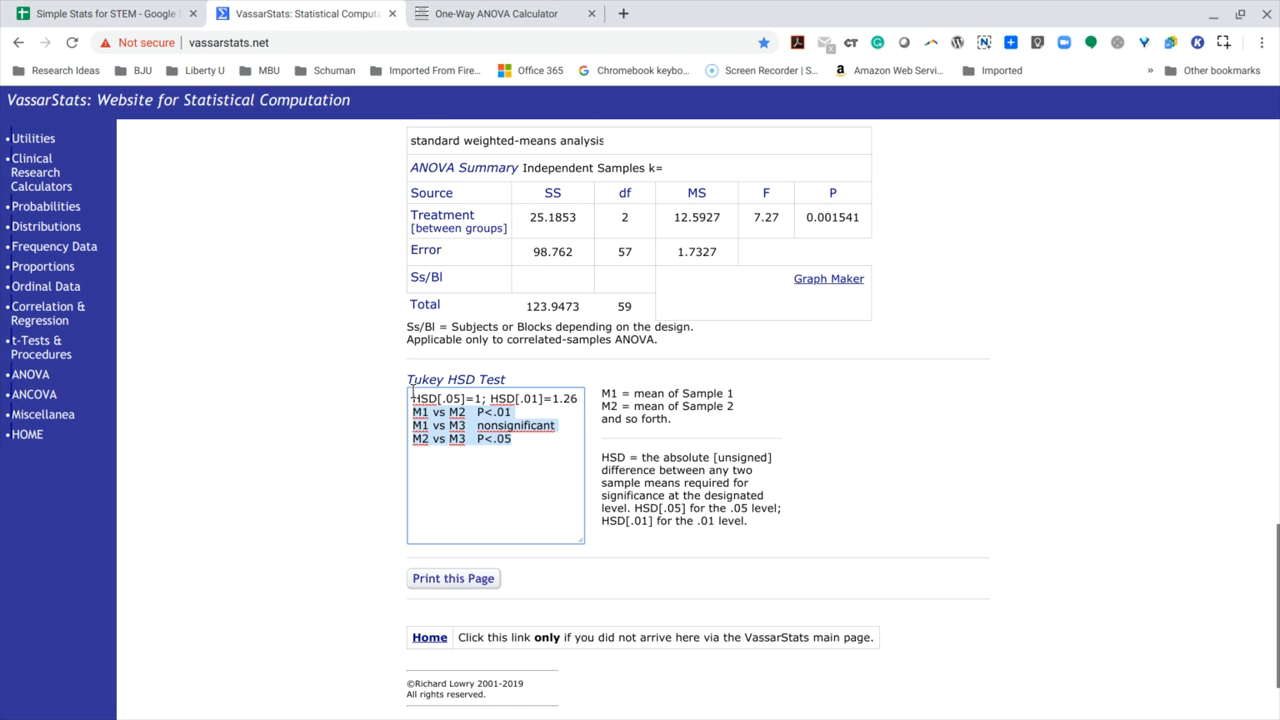
{"action": "scroll", "coordinate": [570, 447], "scroll_direction": "up", "scroll_amount": 3}
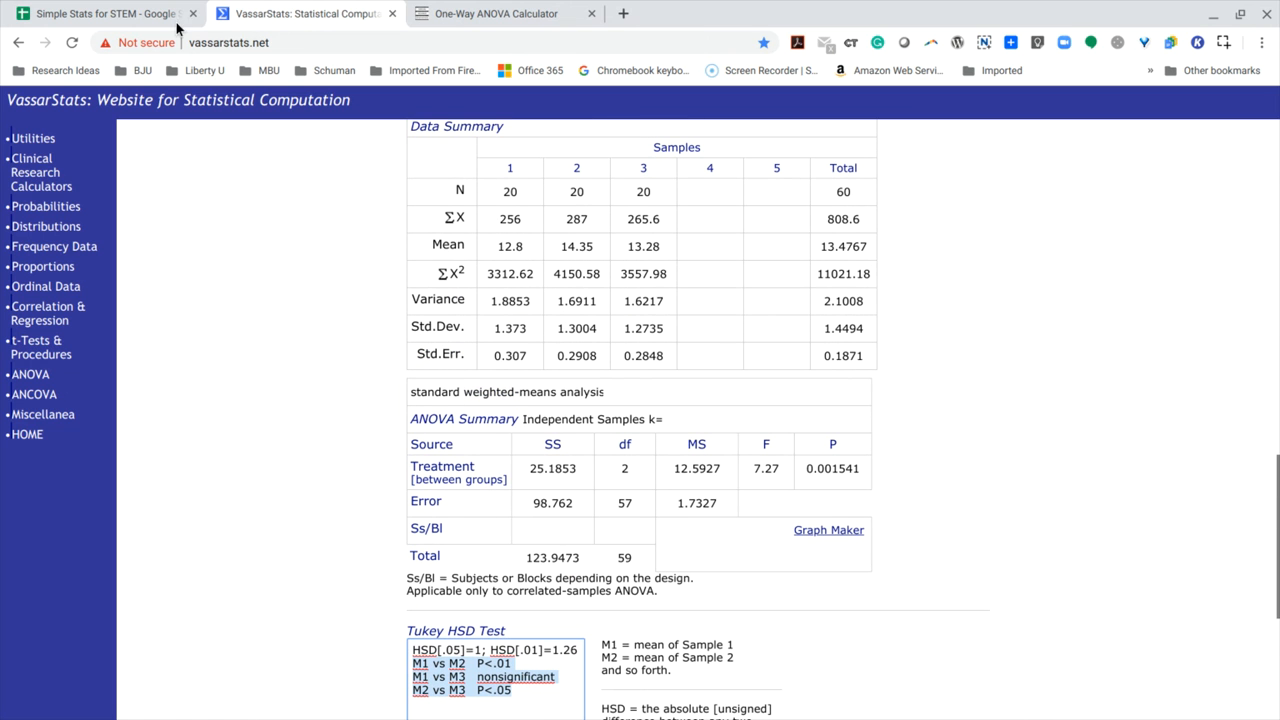
{"action": "left_click", "coordinate": [131, 17]}
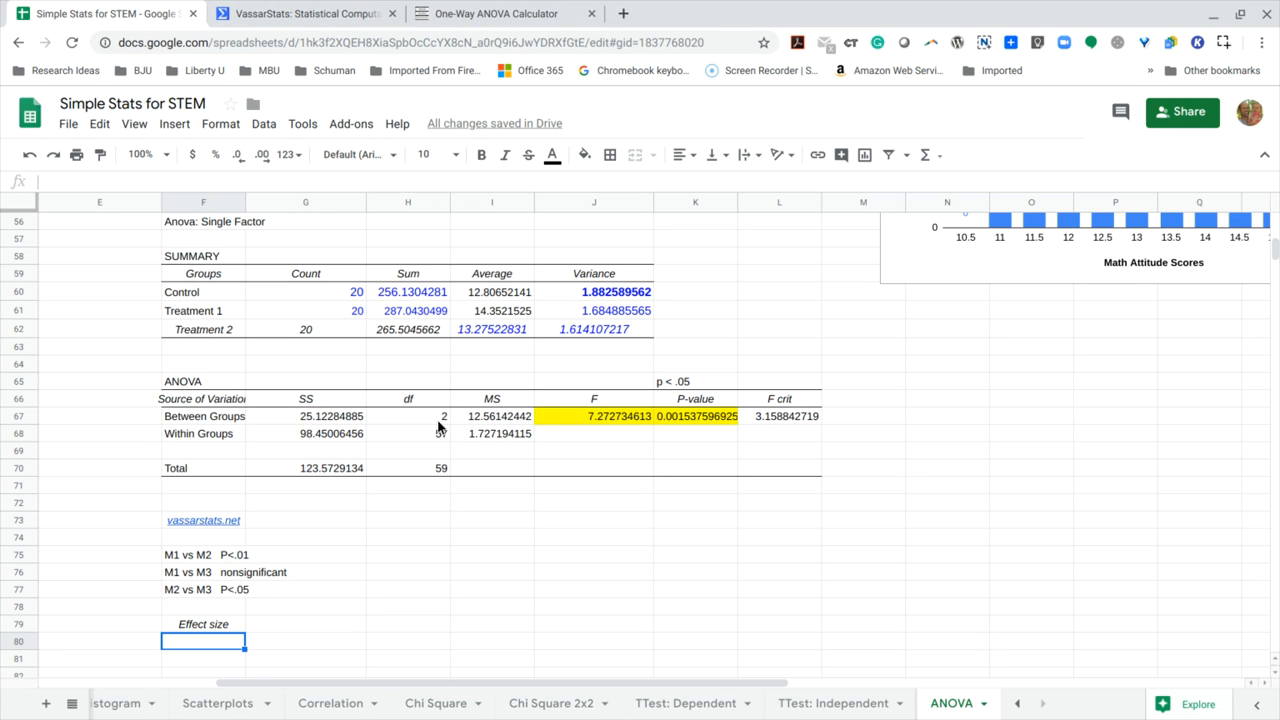
Add the labels "SS between" in G79 and "SS Total" in G80, beside the "Effect size" label
{"action": "scroll", "coordinate": [438, 426], "scroll_direction": "down", "scroll_amount": 2}
{"action": "left_click", "coordinate": [324, 516]}
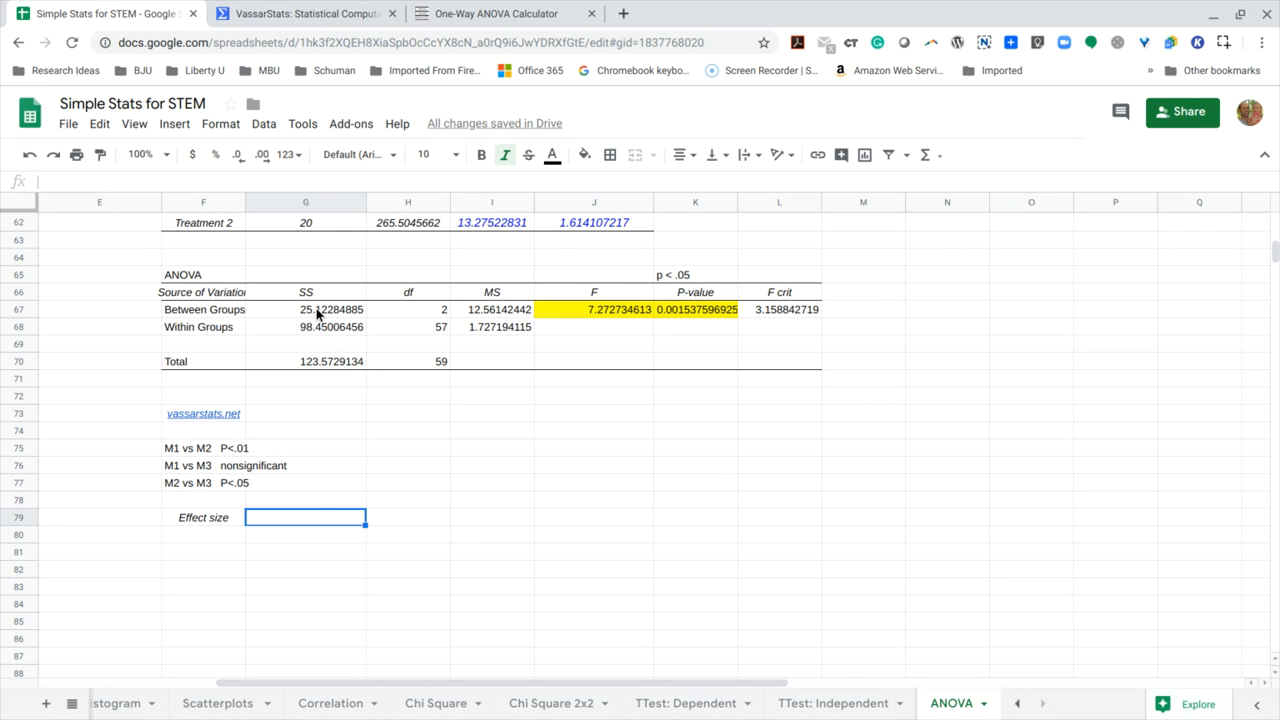
{"action": "type", "text": "SS bete"}
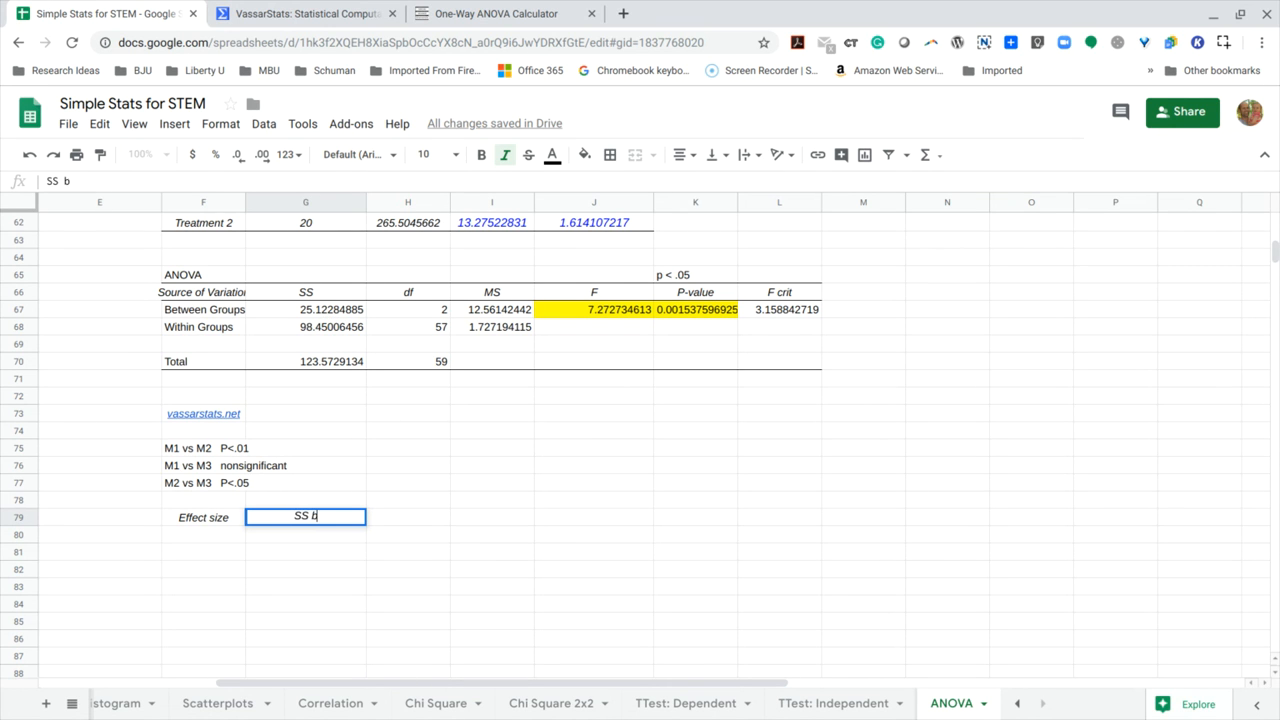
{"action": "key", "text": "BackSpace"}
{"action": "type", "text": "ween"}
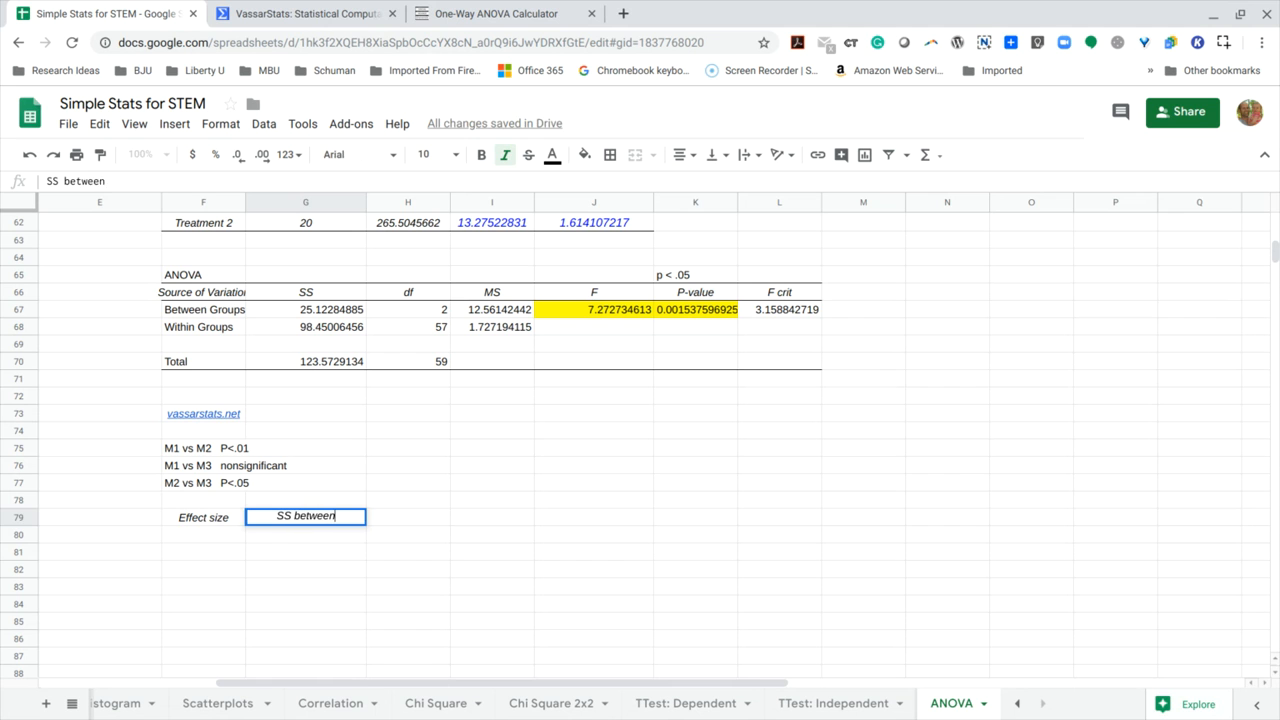
{"action": "key", "text": "Return"}
{"action": "type", "text": "SS Total"}
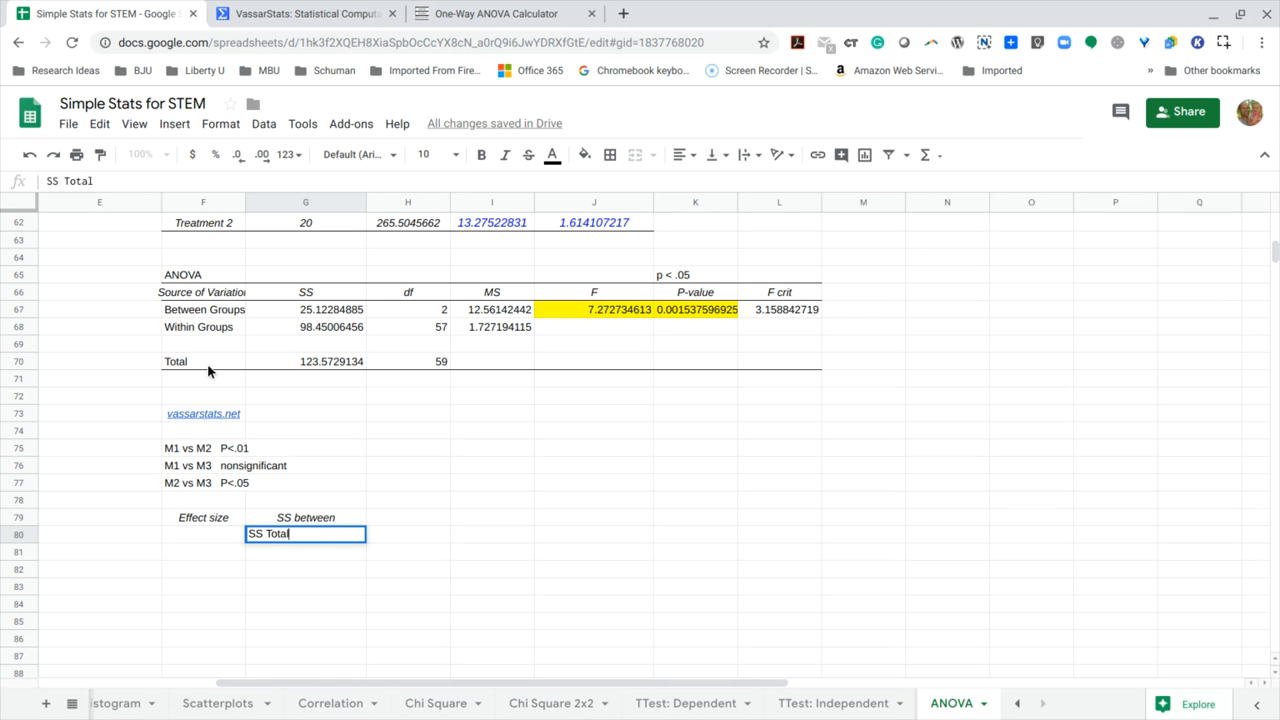
{"action": "left_click", "coordinate": [296, 366]}
Centre the "SS between" and "SS Total" labels horizontally in G79:G80
{"action": "left_click_drag", "start_coordinate": [333, 518], "coordinate": [322, 538]}
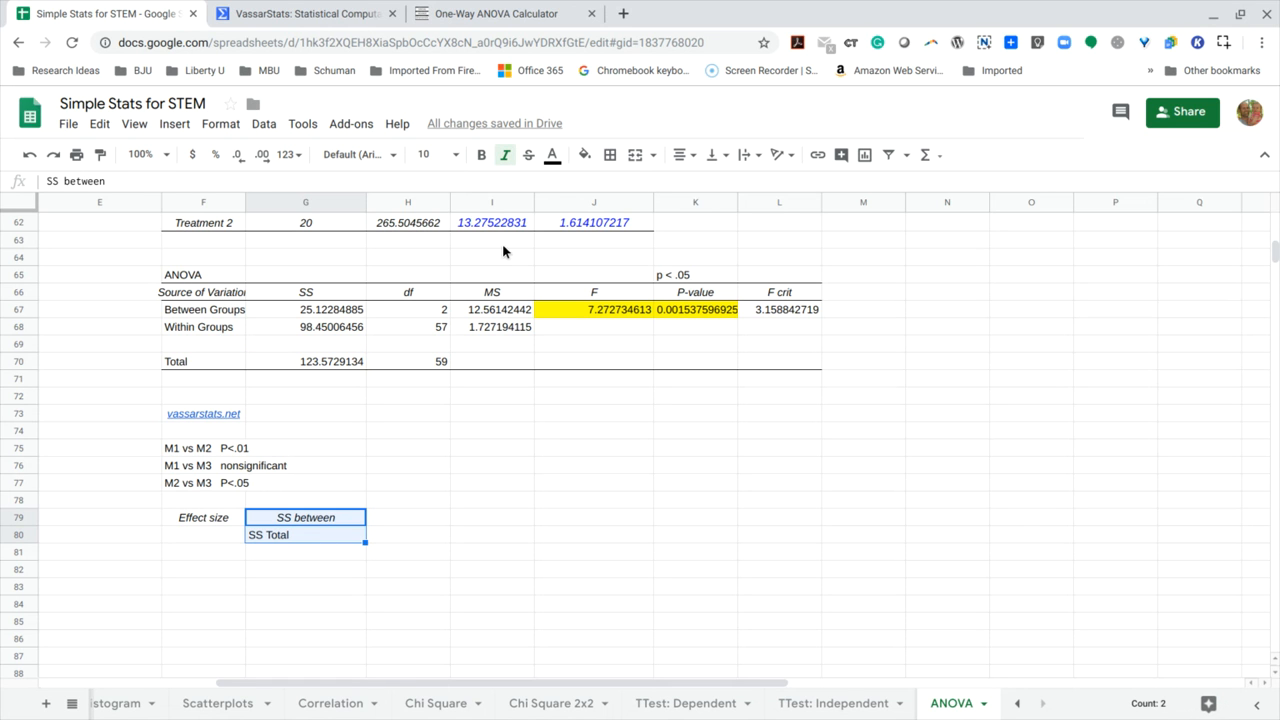
{"action": "left_click", "coordinate": [686, 156]}
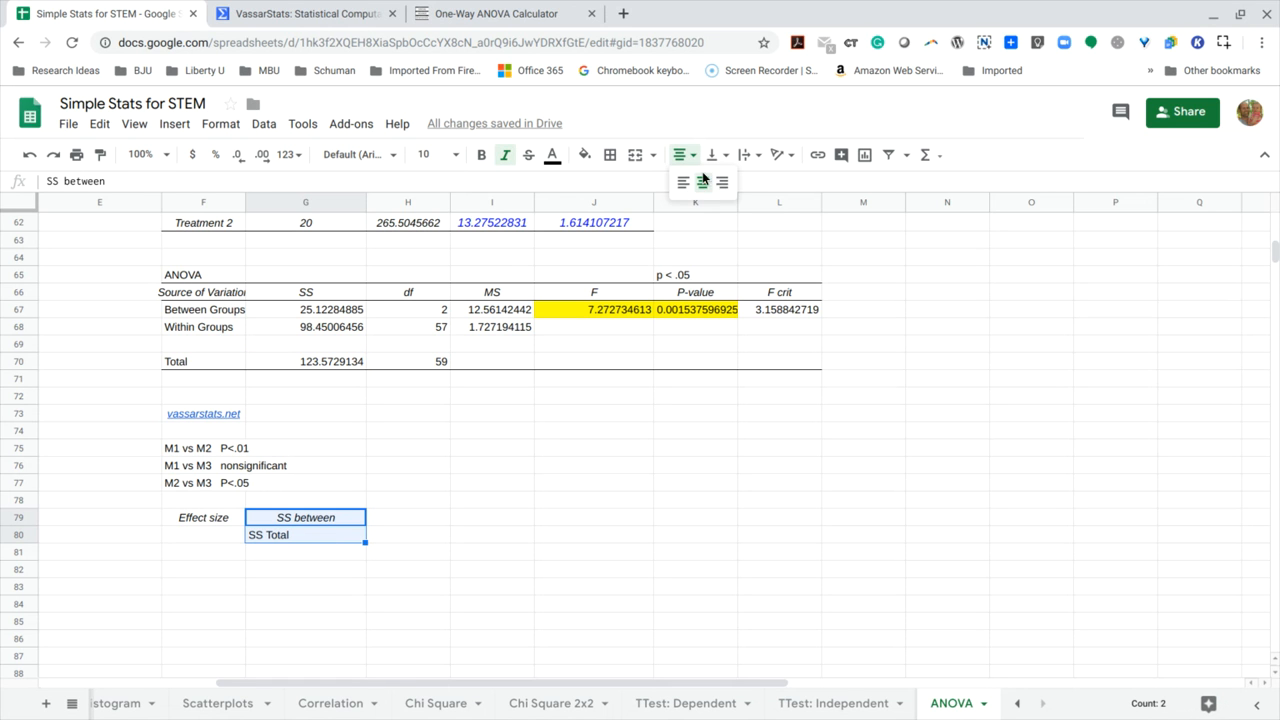
{"action": "left_click", "coordinate": [703, 182]}
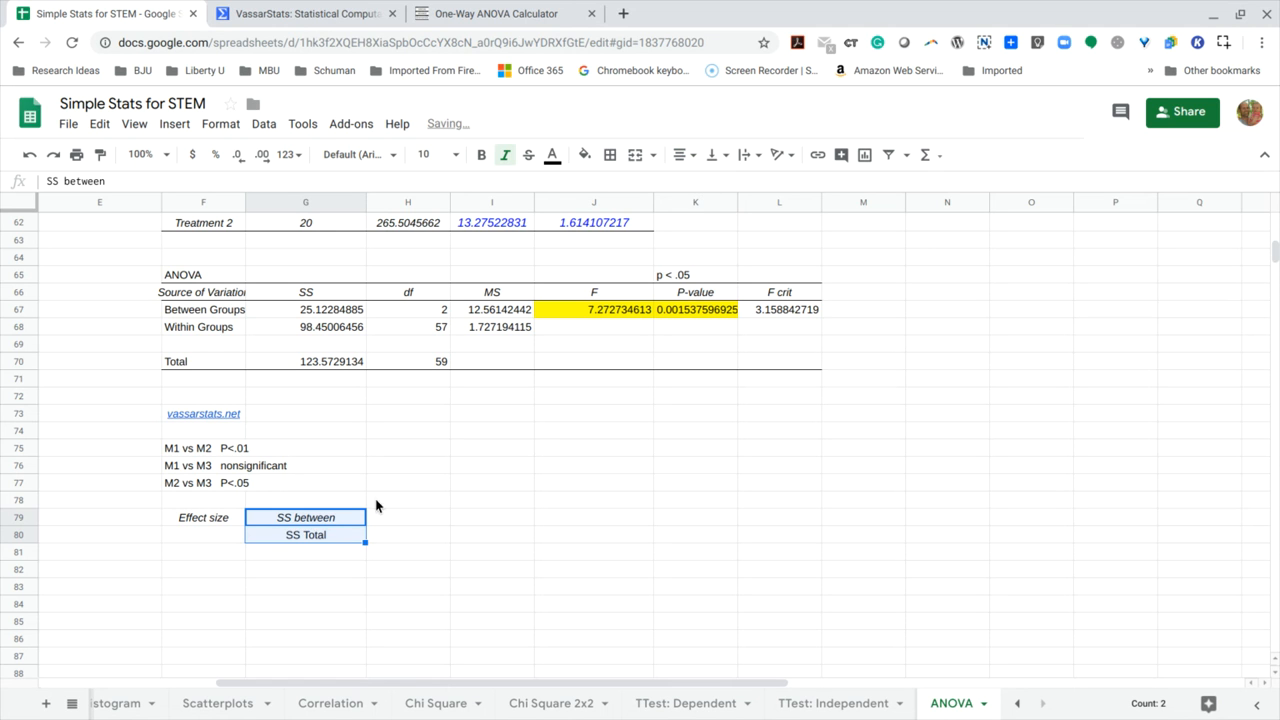
Add a bottom border to the "SS between" cell G79 so the two labels read as a fraction
{"action": "left_click", "coordinate": [349, 523]}
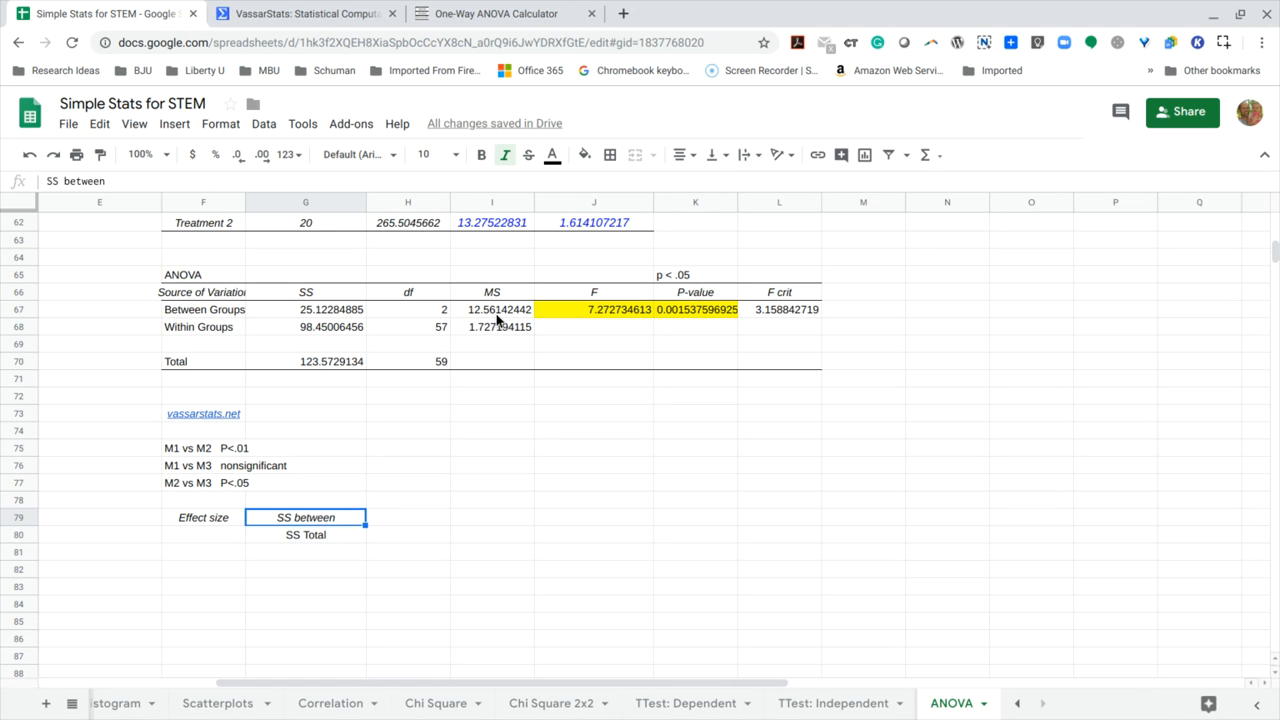
{"action": "left_click", "coordinate": [610, 156]}
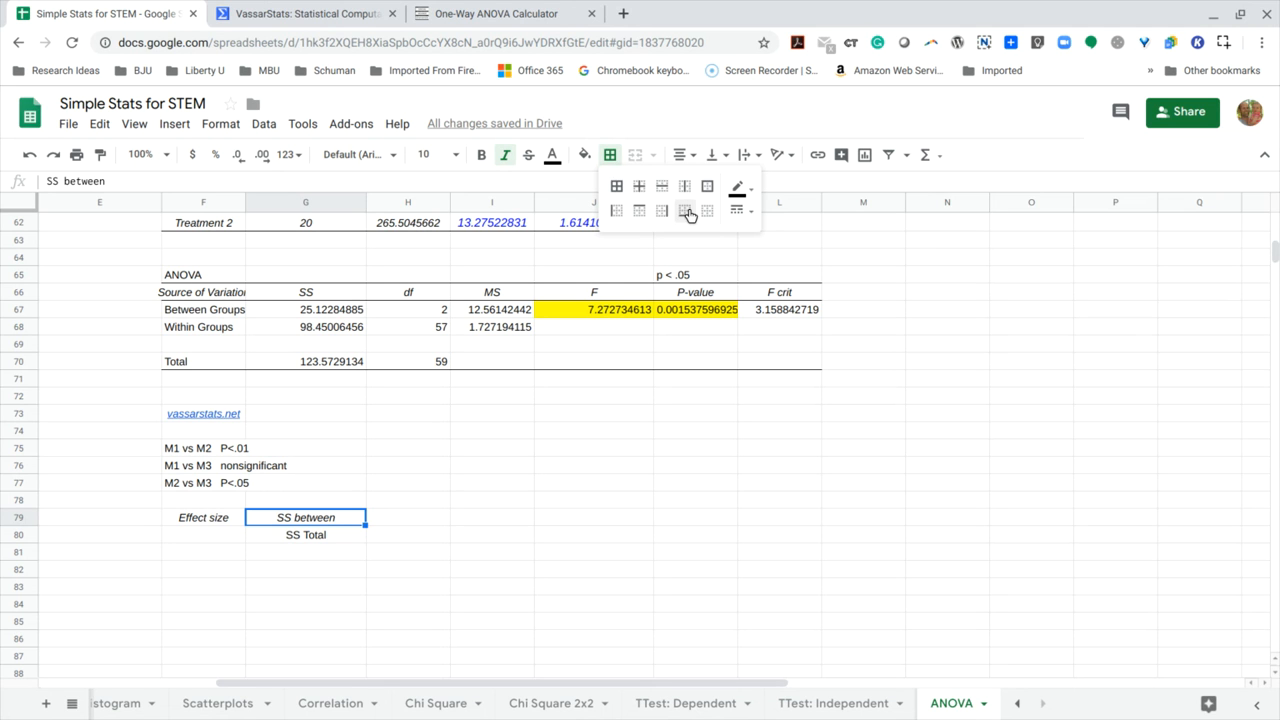
{"action": "left_click", "coordinate": [687, 212]}
{"action": "left_click", "coordinate": [363, 532]}
{"action": "left_click", "coordinate": [322, 577]}
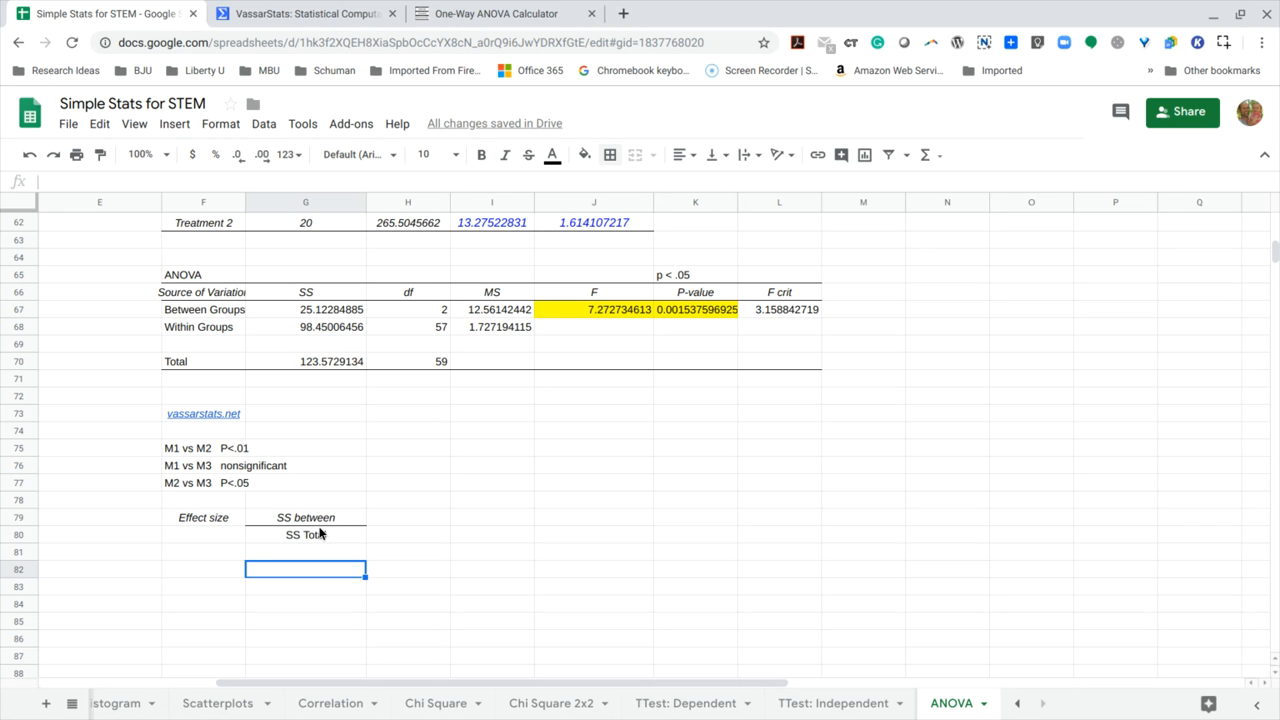
Calculate the effect size in H79 with the formula =G67/G70, dividing the between-groups SS by the total SS
{"action": "left_click", "coordinate": [393, 518]}
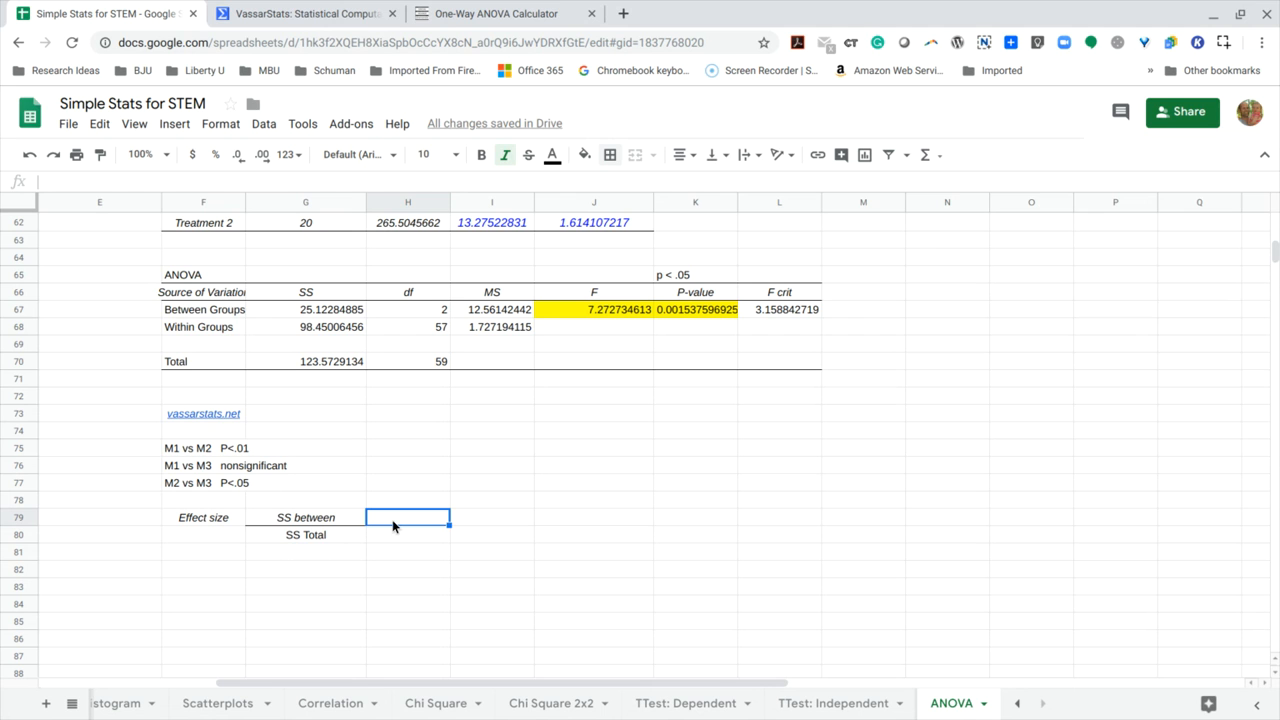
{"action": "left_click", "coordinate": [219, 185]}
{"action": "type", "text": "="}
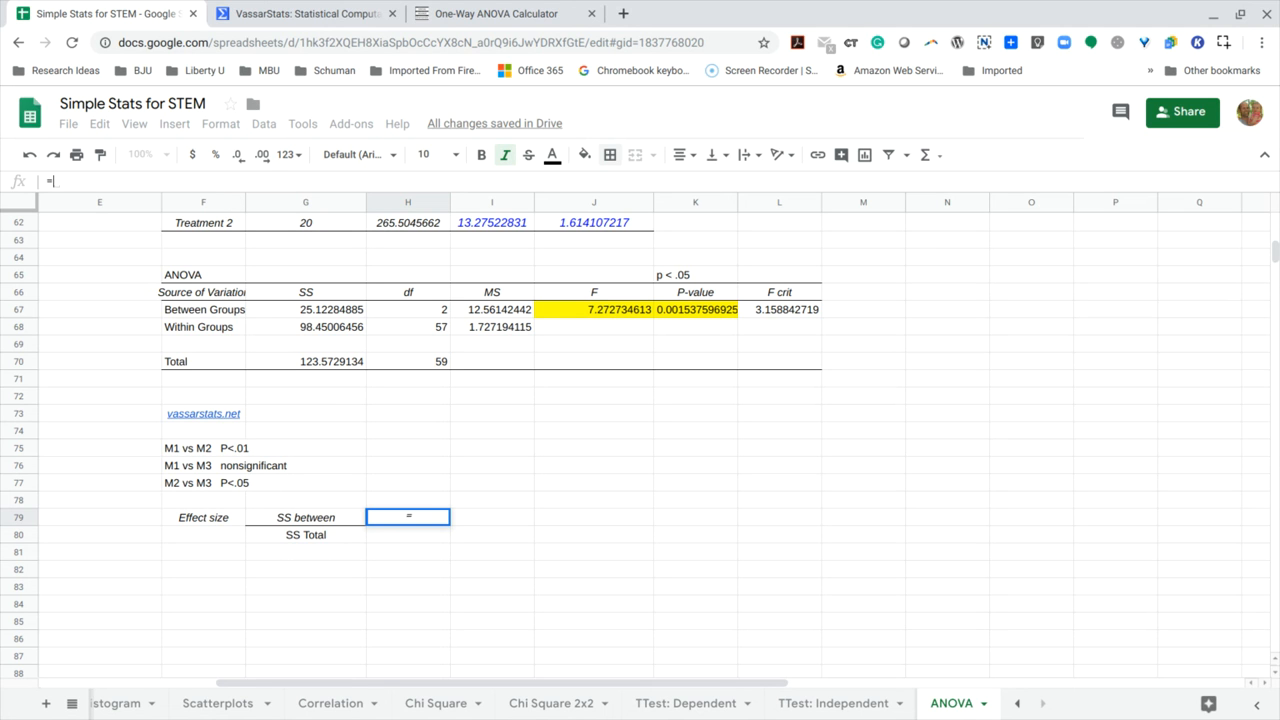
{"action": "left_click", "coordinate": [340, 312]}
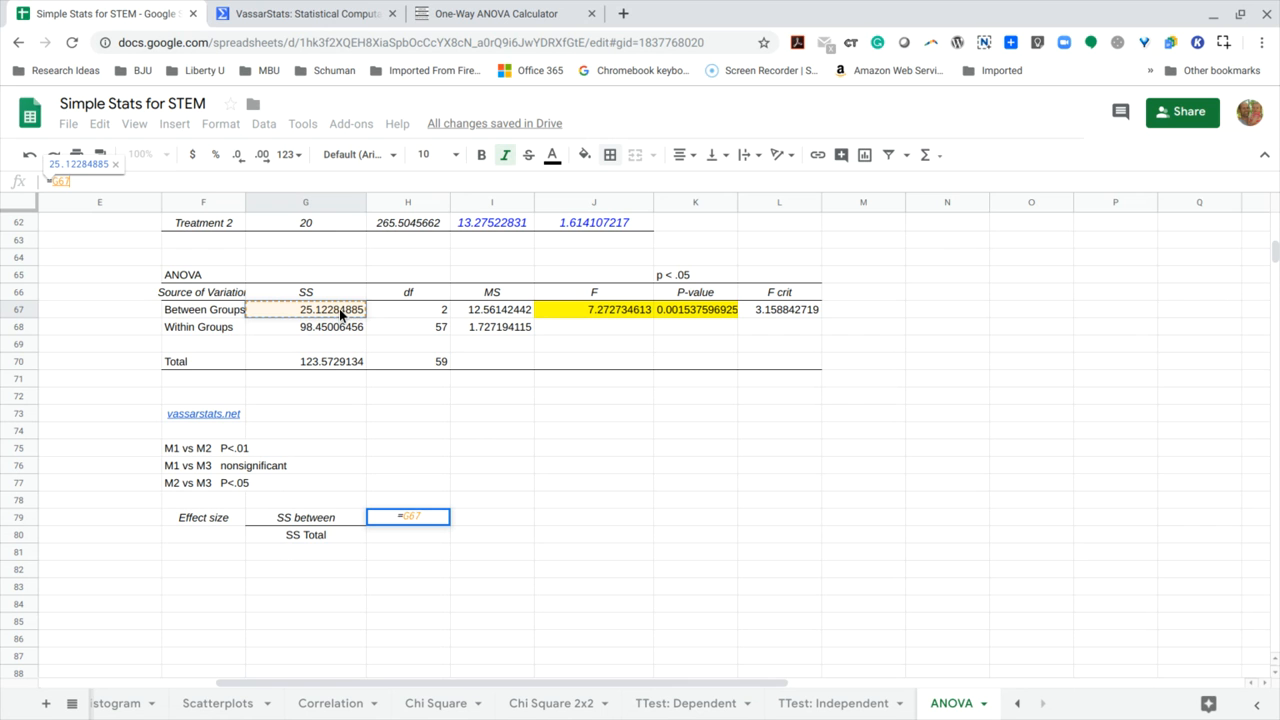
{"action": "type", "text": "/"}
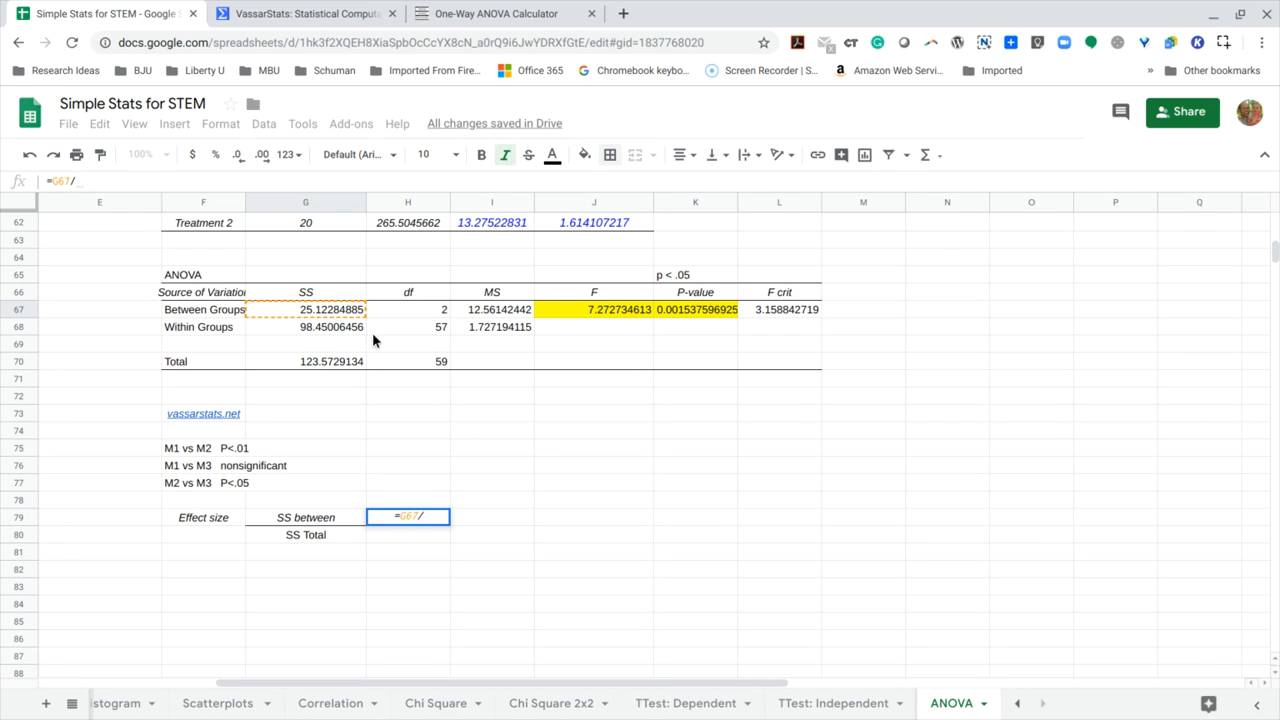
{"action": "left_click", "coordinate": [348, 365]}
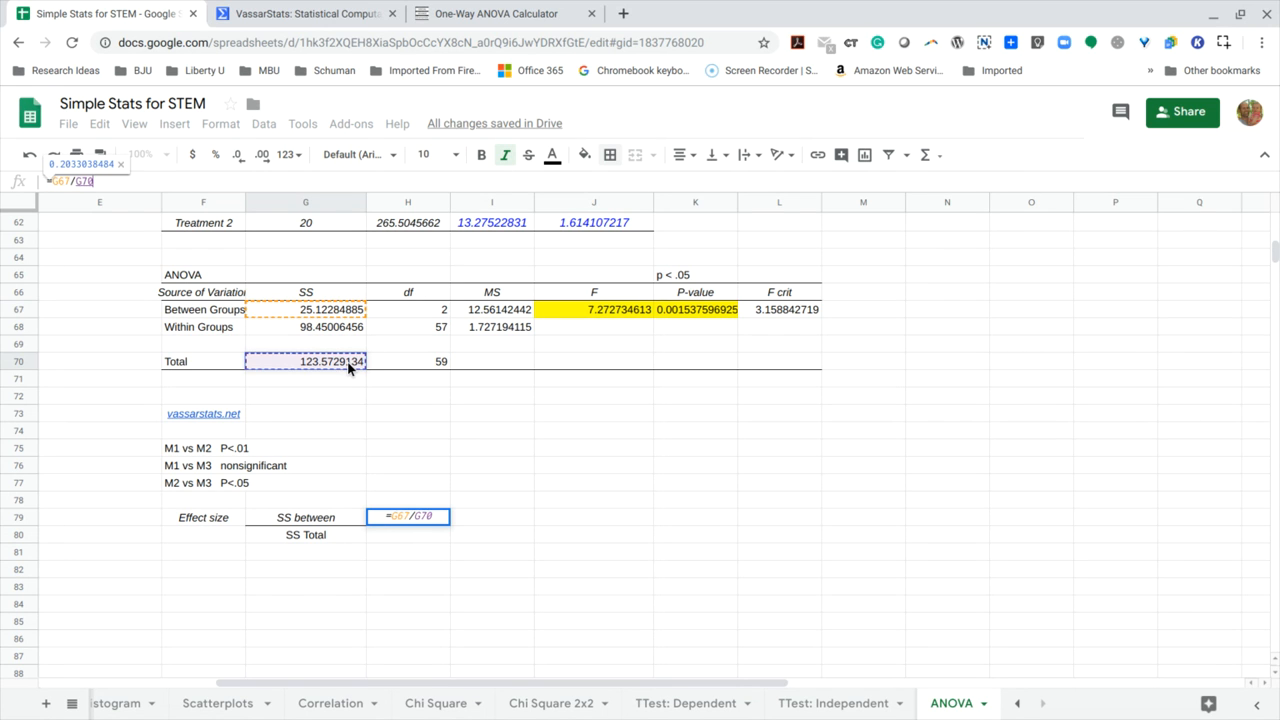
{"action": "key", "text": "Return"}
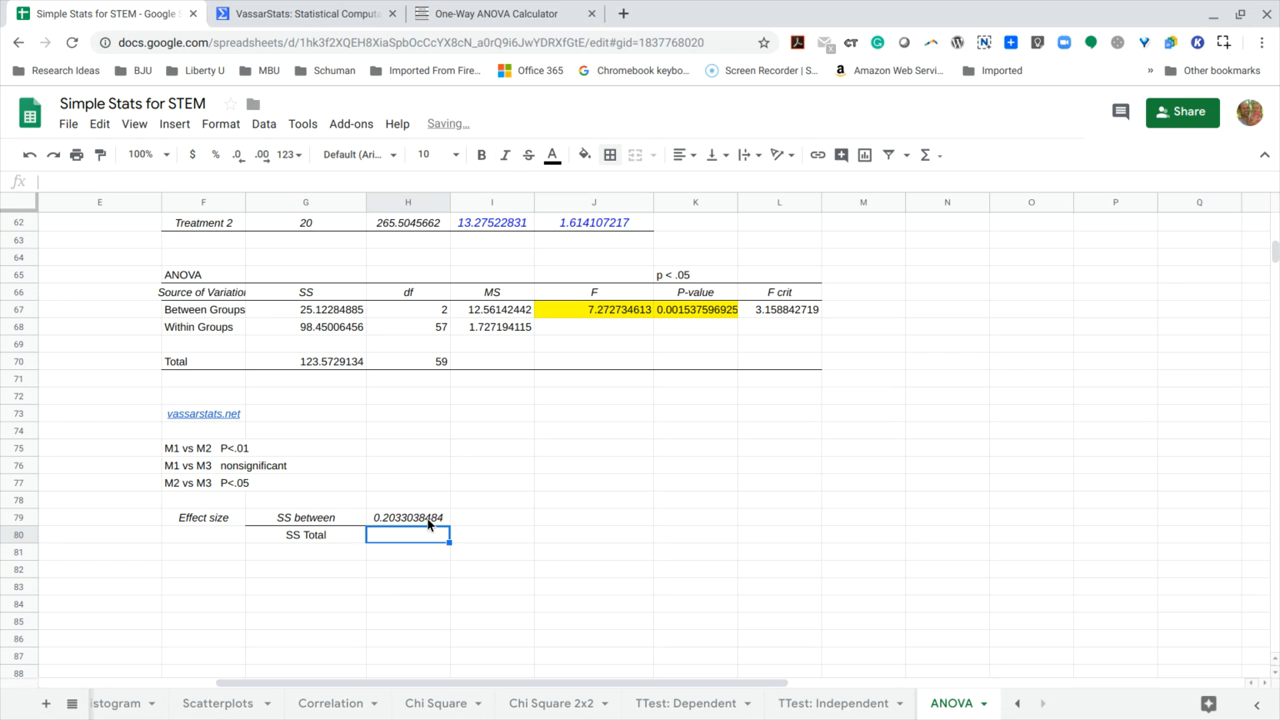
Make the effect size result in H79 bold
{"action": "left_click", "coordinate": [427, 518]}
{"action": "left_click", "coordinate": [481, 154]}
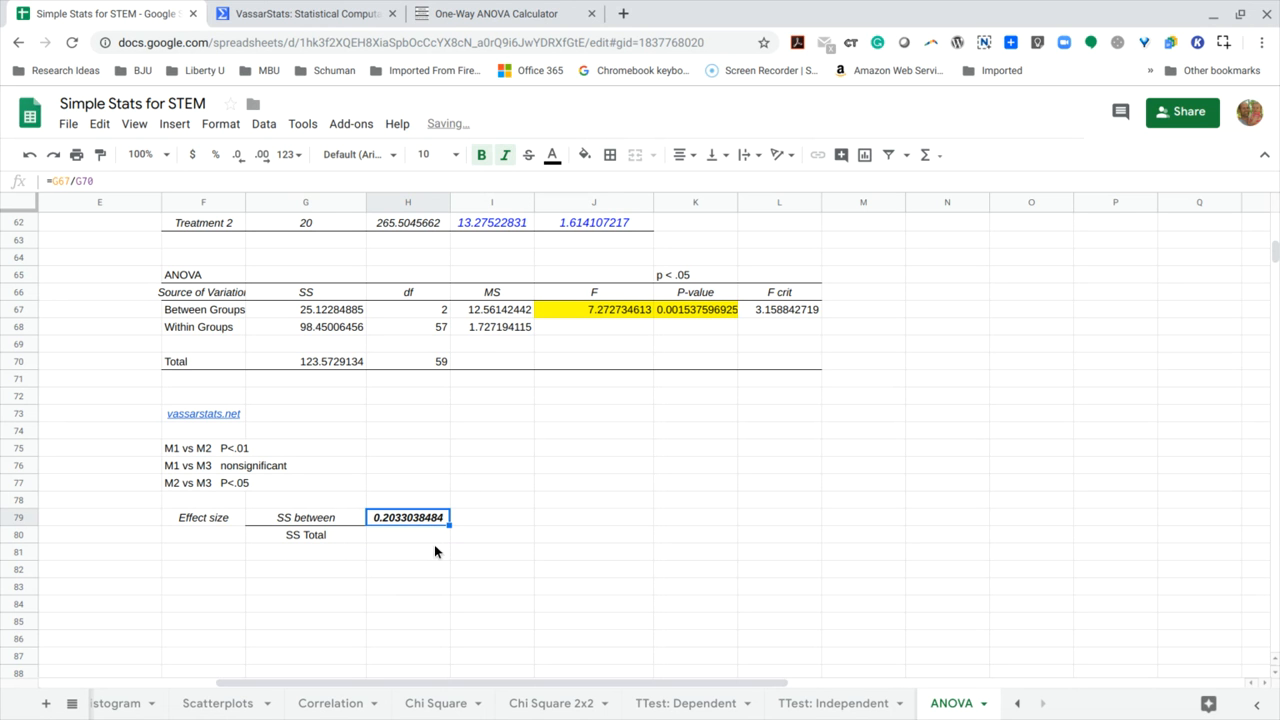
{"action": "left_click", "coordinate": [424, 540]}
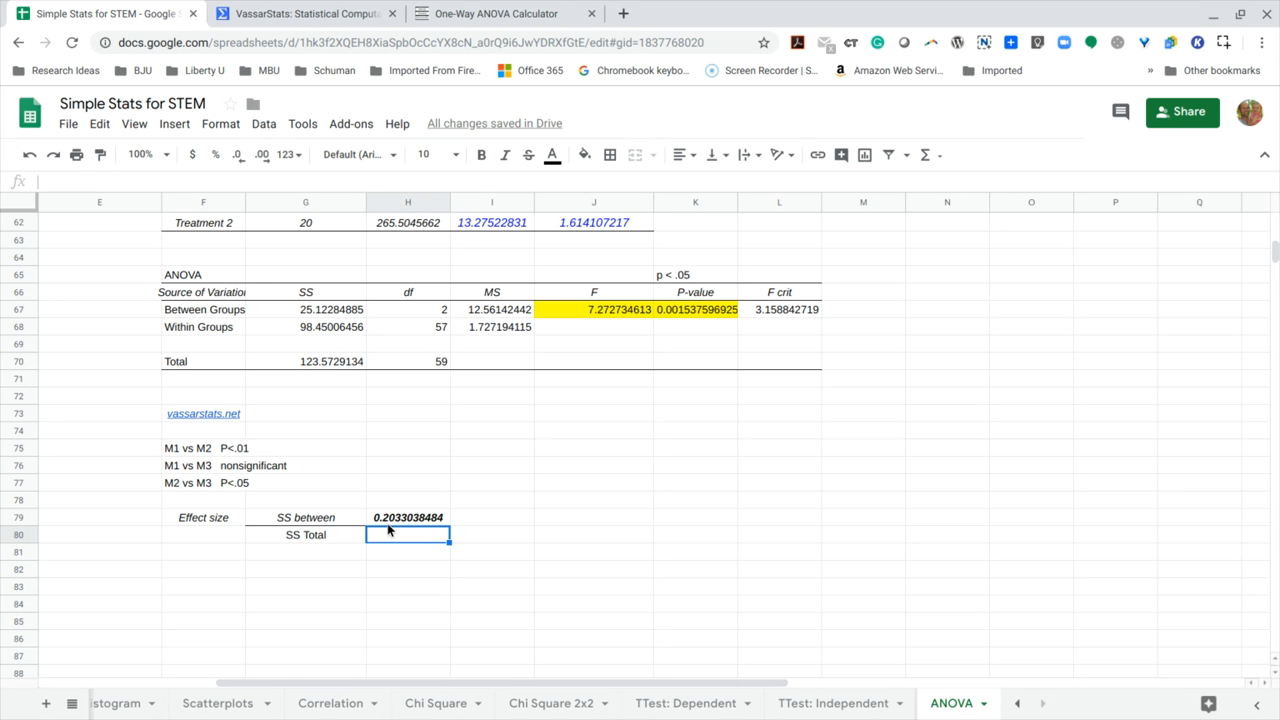
Highlight the effect size result in H79 with a yellow fill, matching the F and P-value cells
{"action": "scroll", "coordinate": [498, 536], "scroll_direction": "up", "scroll_amount": 1}
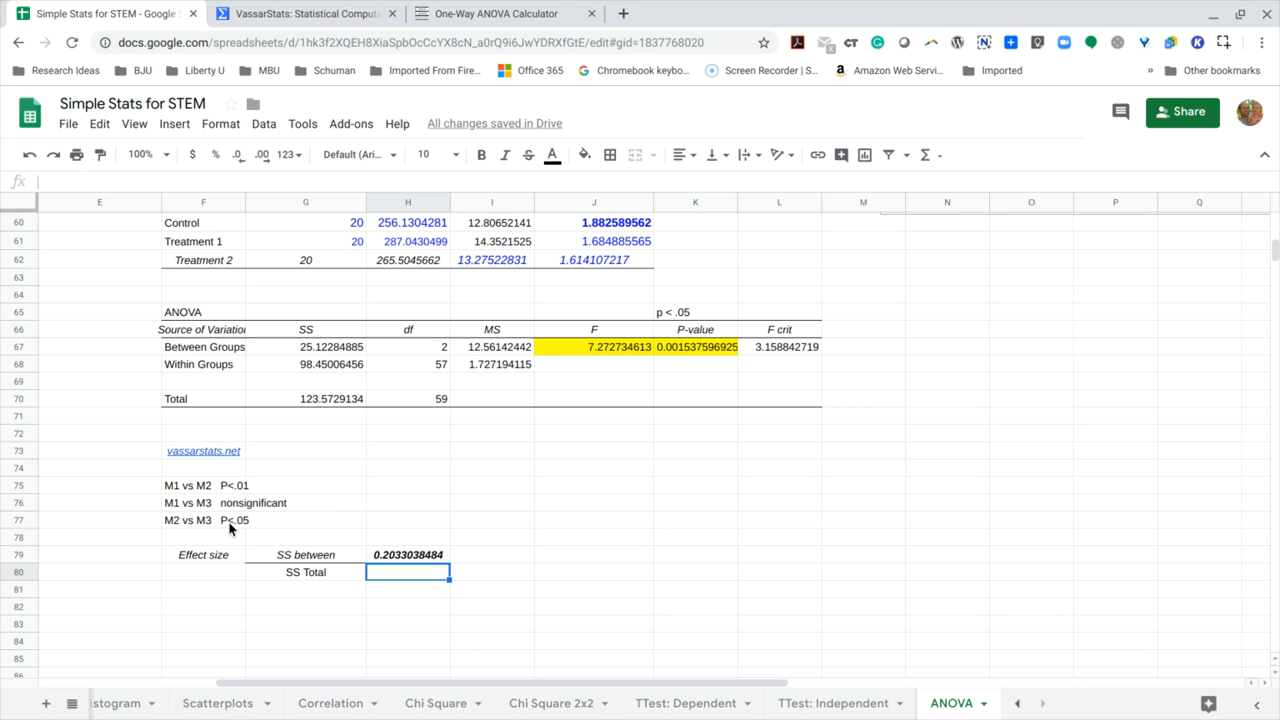
{"action": "left_click", "coordinate": [209, 554]}
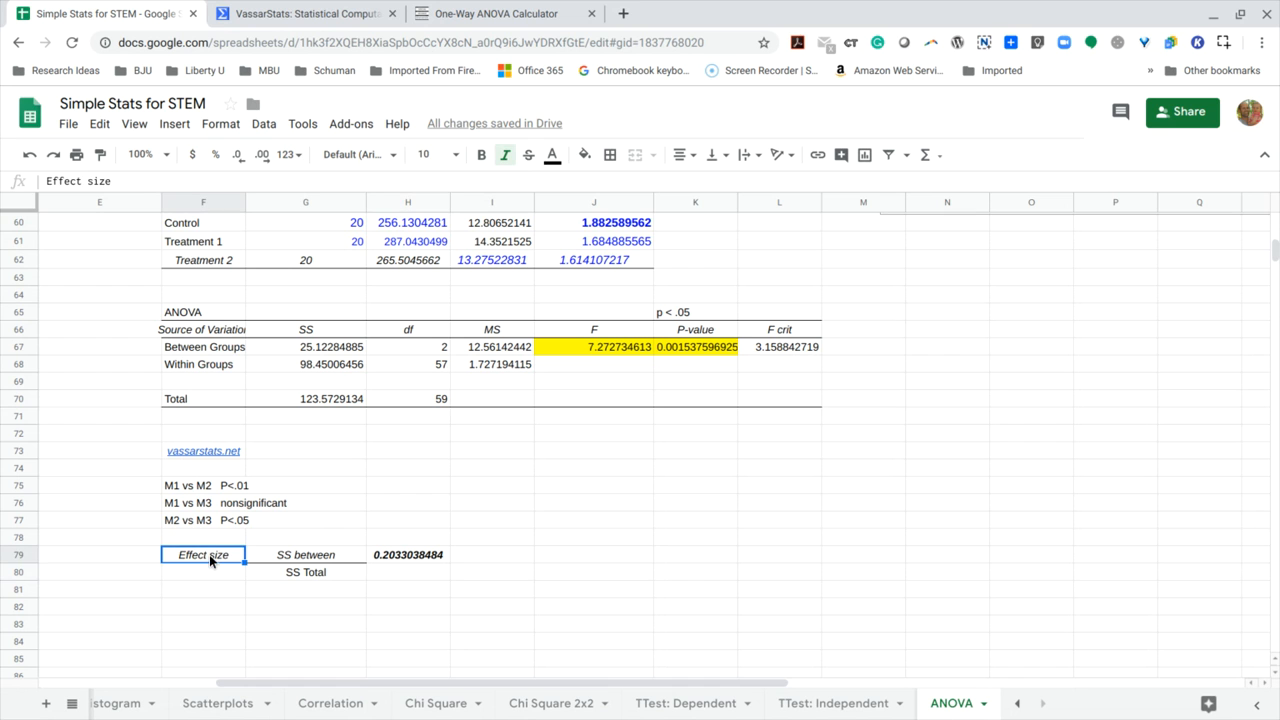
{"action": "left_click", "coordinate": [403, 558]}
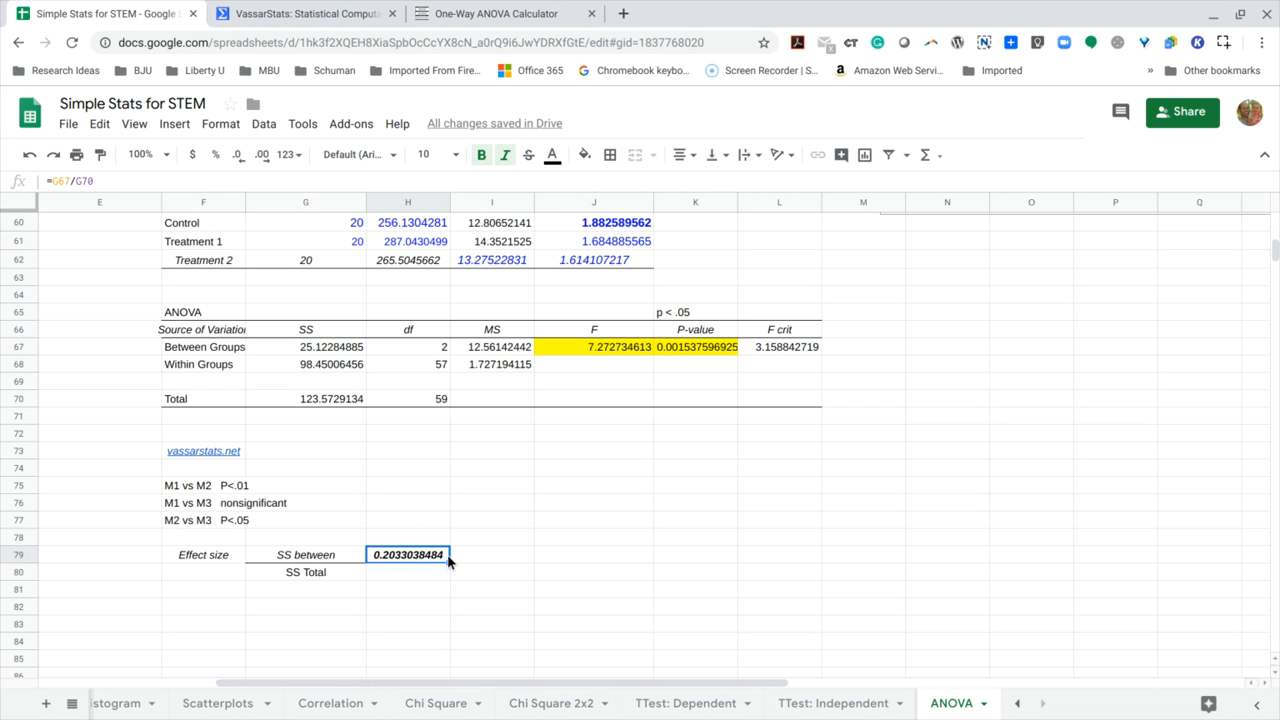
{"action": "left_click", "coordinate": [487, 563]}
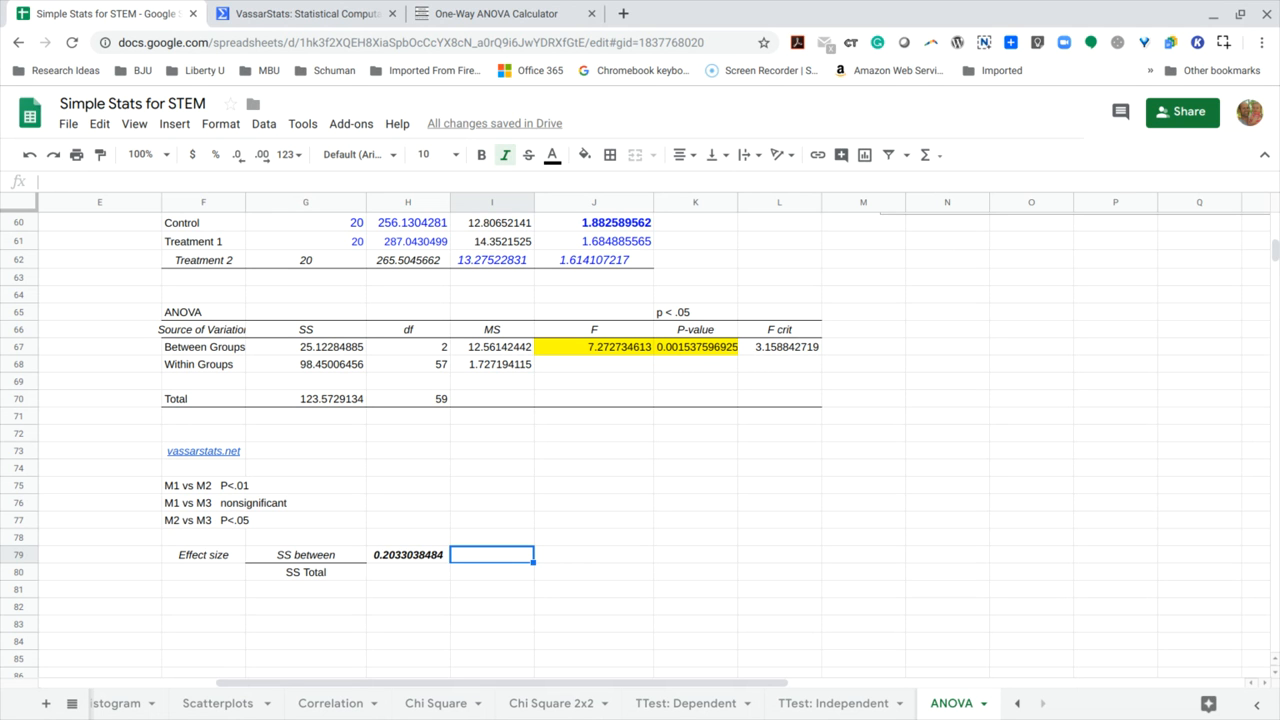
{"action": "left_click", "coordinate": [430, 561]}
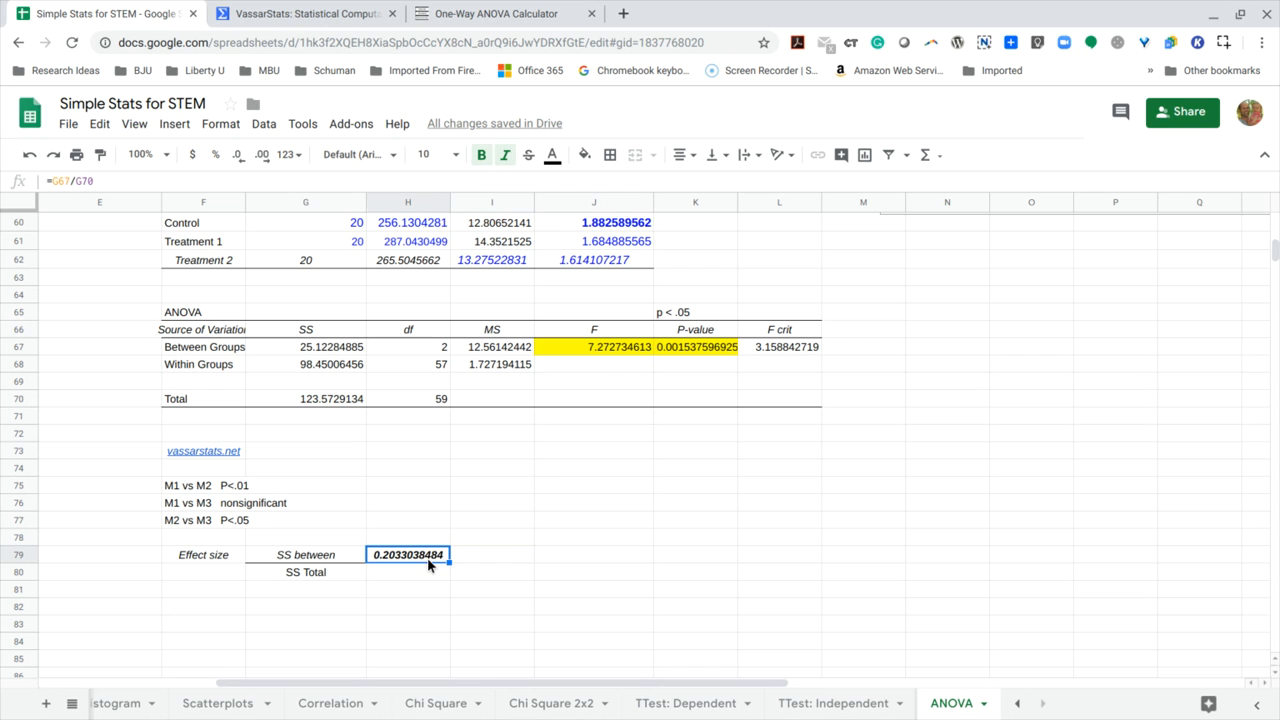
{"action": "left_click", "coordinate": [585, 155]}
{"action": "left_click", "coordinate": [648, 233]}
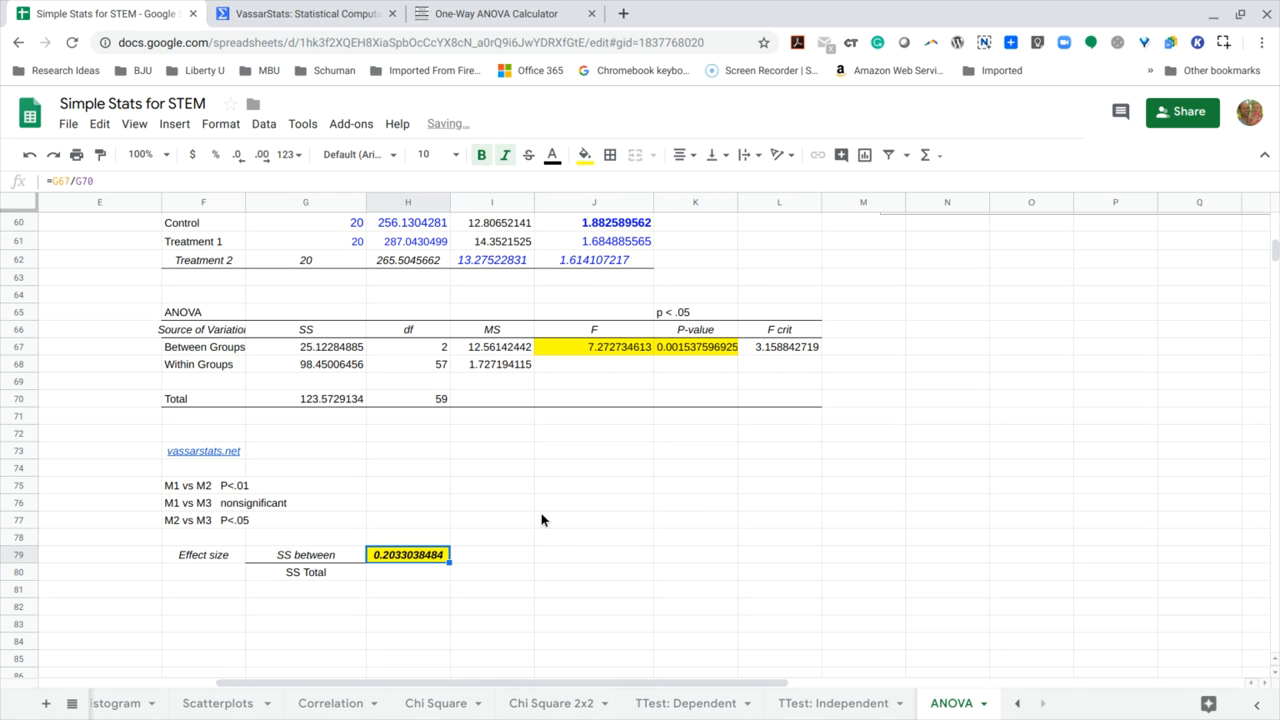
{"action": "left_click", "coordinate": [543, 560]}
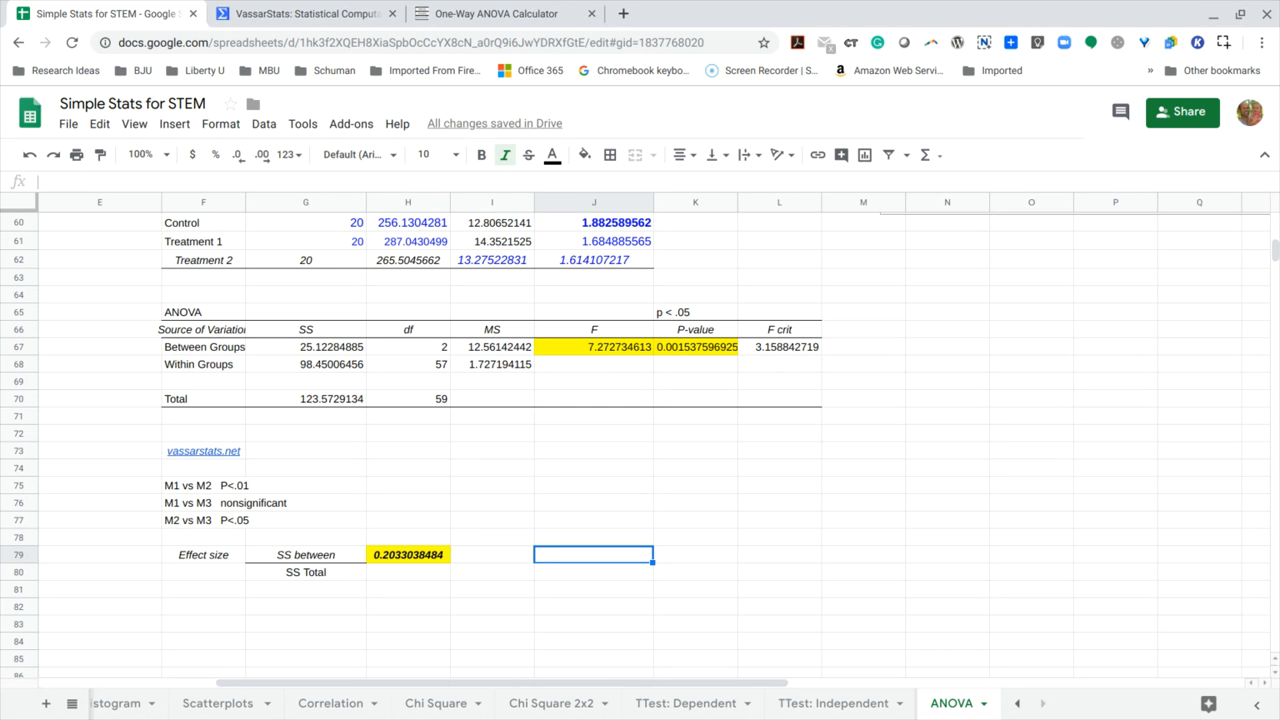
Review the ANOVA summary tables together with the pairwise Tukey comparisons in F75:F77 and the effect size below them
{"action": "scroll", "coordinate": [640, 445], "scroll_direction": "up", "scroll_amount": 3}
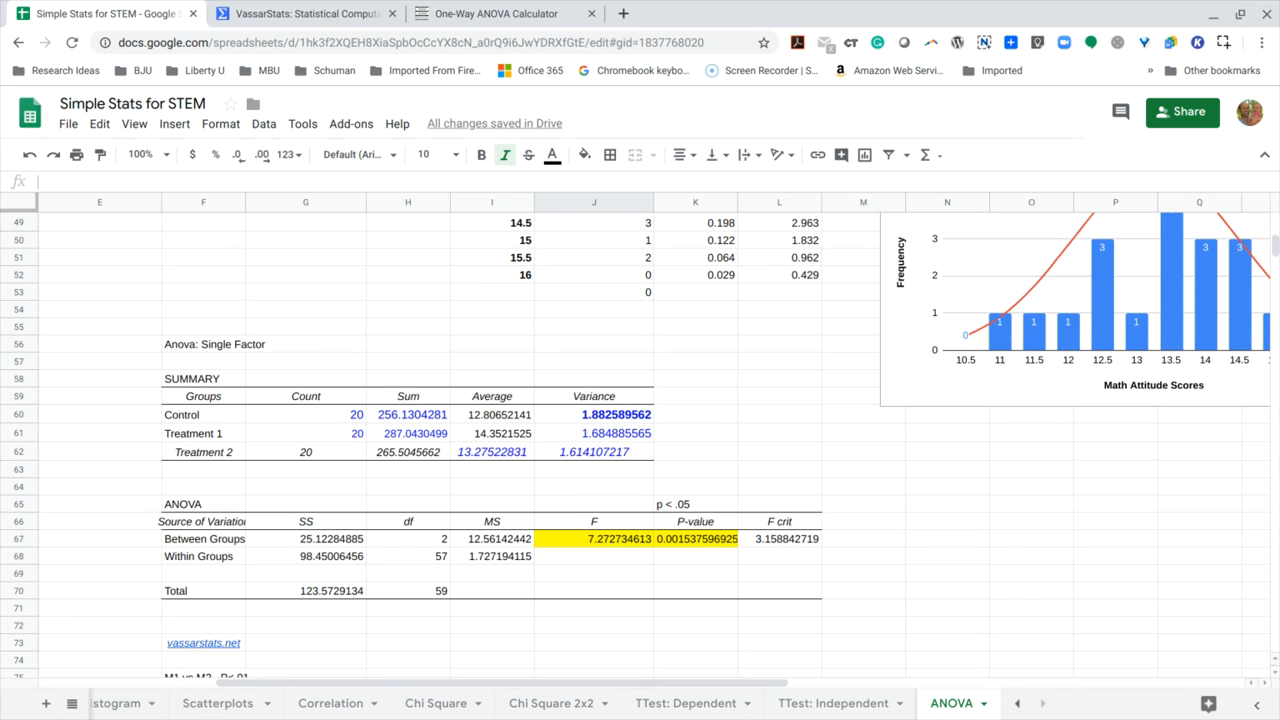
{"action": "scroll", "coordinate": [640, 445], "scroll_direction": "down", "scroll_amount": 3}
{"action": "scroll", "coordinate": [640, 445], "scroll_direction": "up", "scroll_amount": 1}
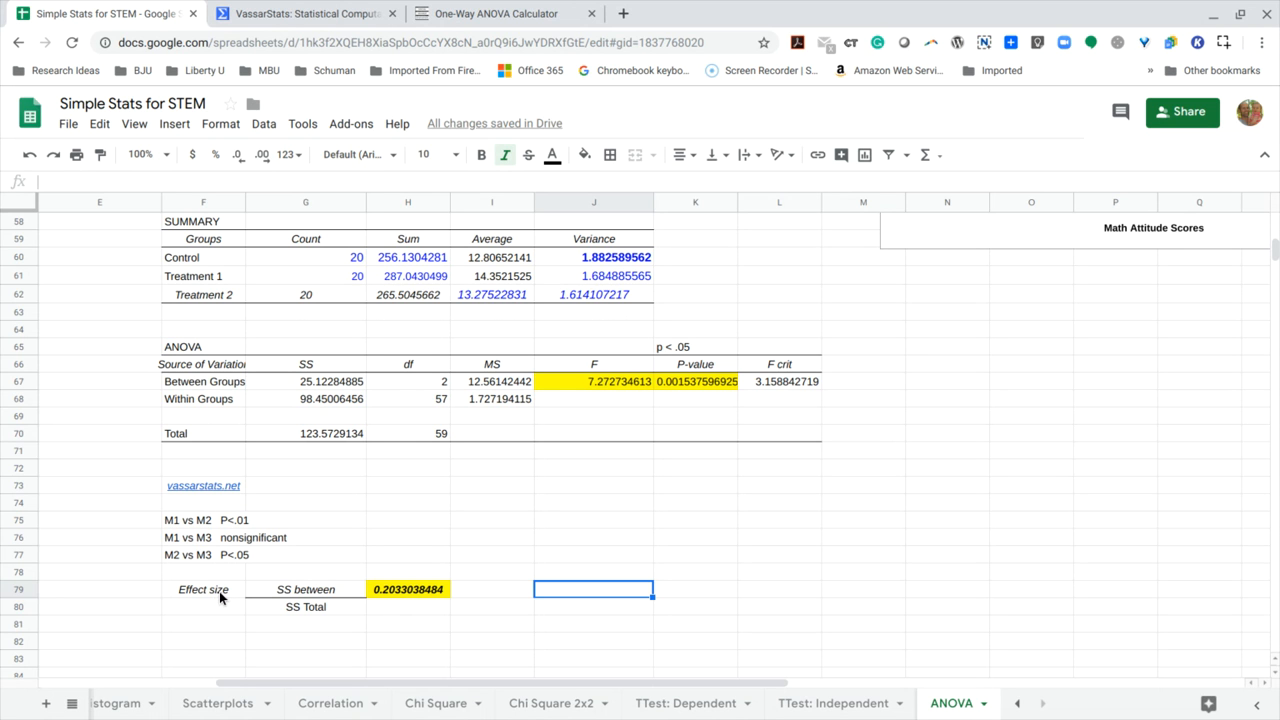
{"action": "left_click", "coordinate": [189, 527]}
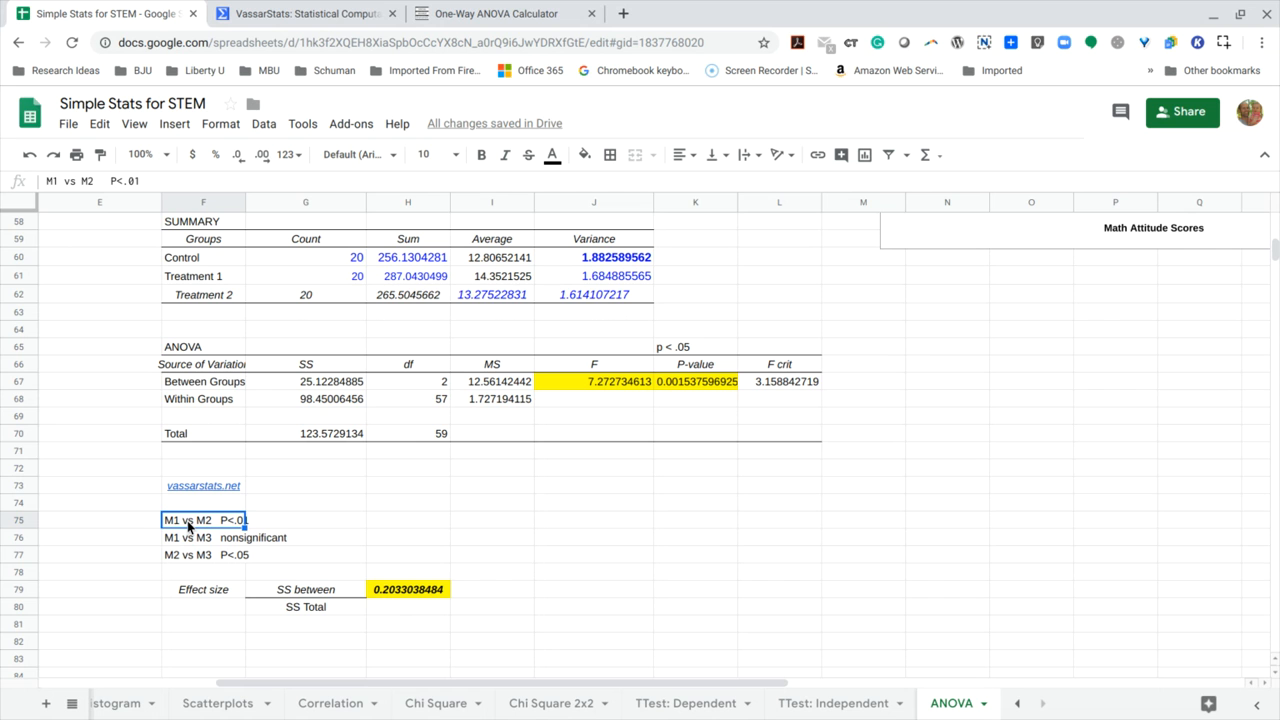
{"action": "left_click", "coordinate": [185, 562]}
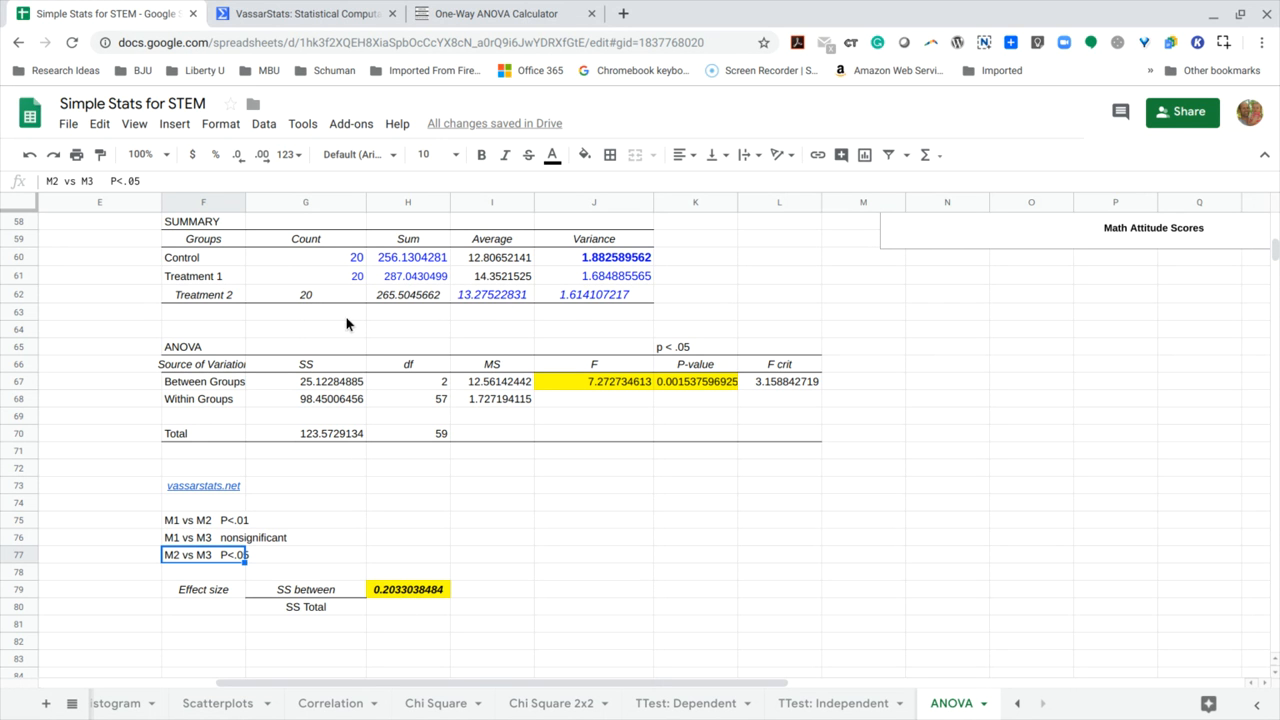
{"action": "left_click", "coordinate": [217, 524]}
{"action": "left_click", "coordinate": [211, 558]}
{"action": "scroll", "coordinate": [422, 570], "scroll_direction": "down", "scroll_amount": 1}
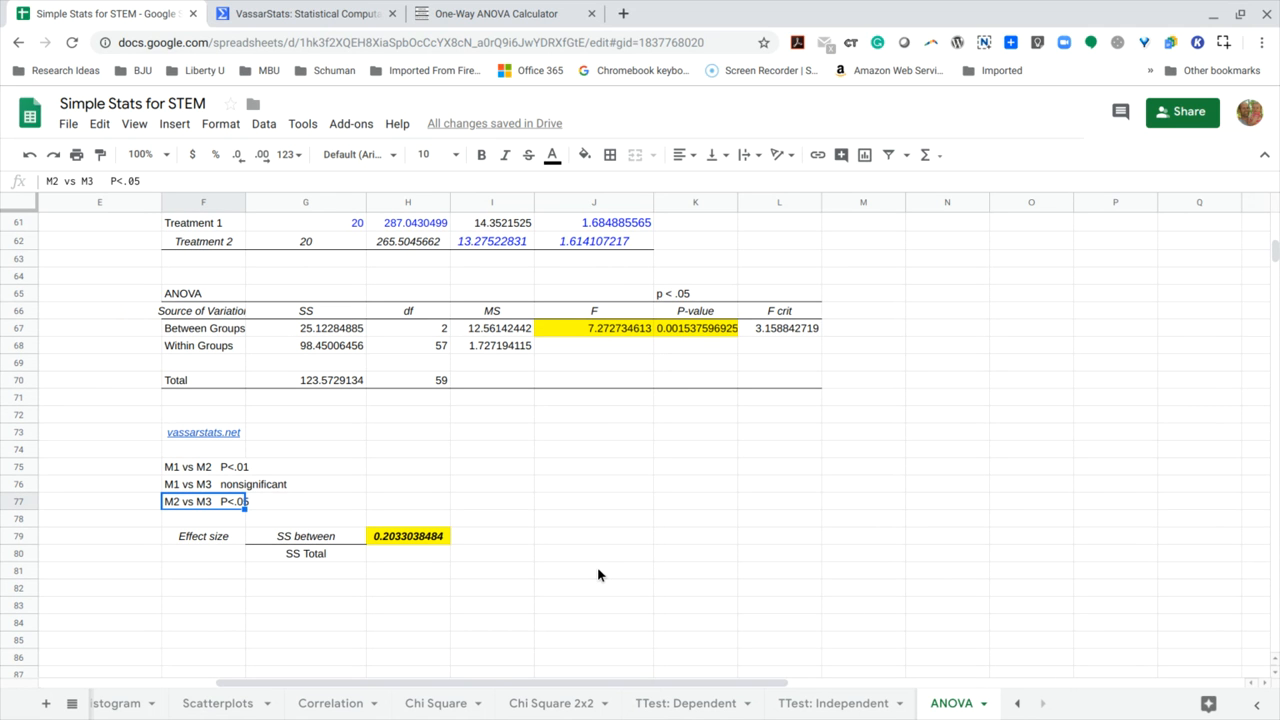